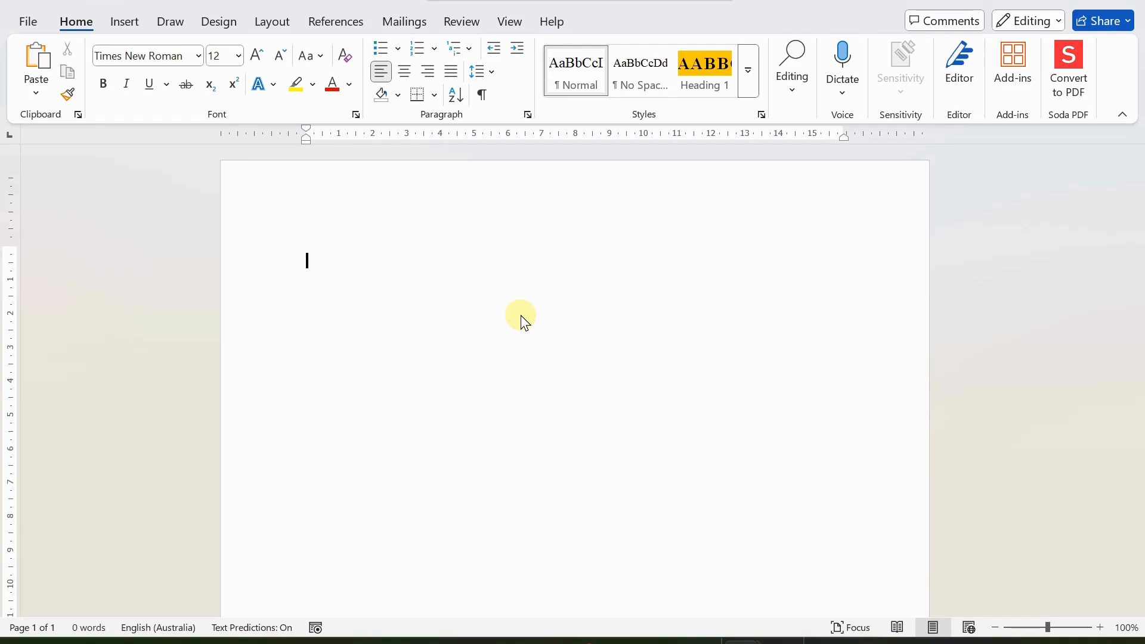
# Step: Set the font size to 18 and type 'Insert Pictures' and 'Edit the pictures' on separate lines
pyautogui.click(241, 56)
pyautogui.click(225, 232)
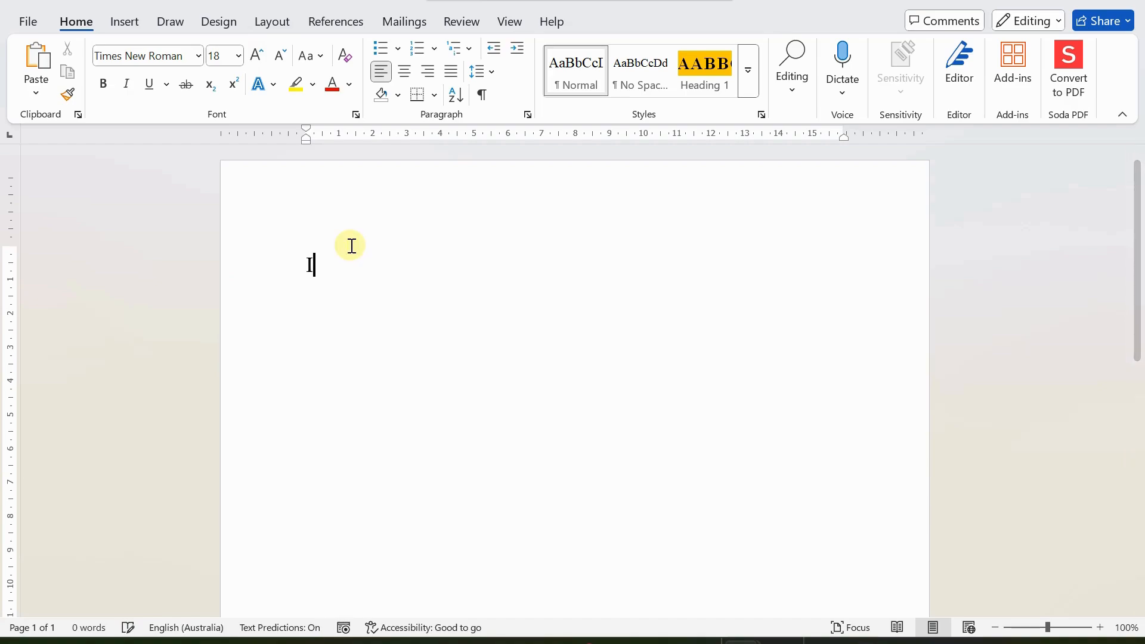
pyautogui.write('Insert Pictures')
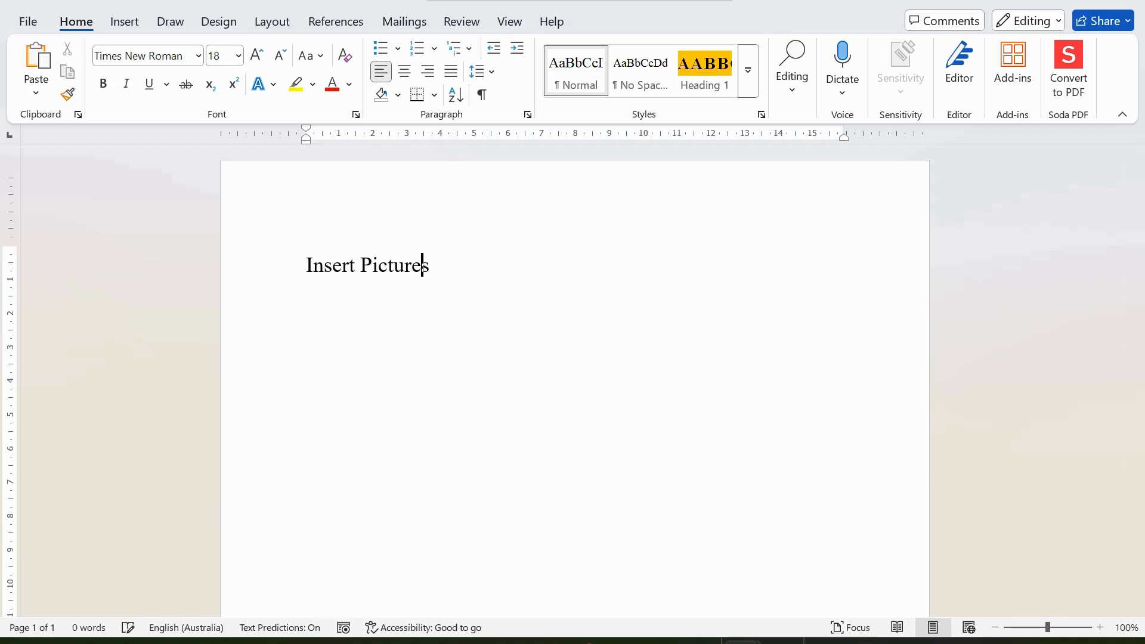
pyautogui.press('Return')
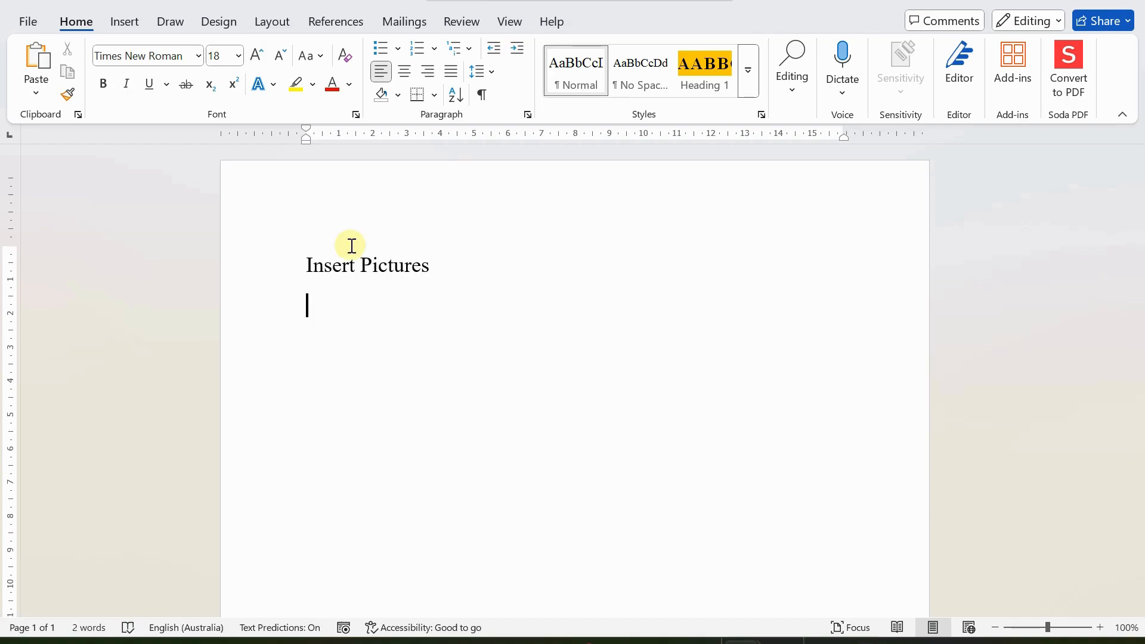
pyautogui.write('Edit the pictures')
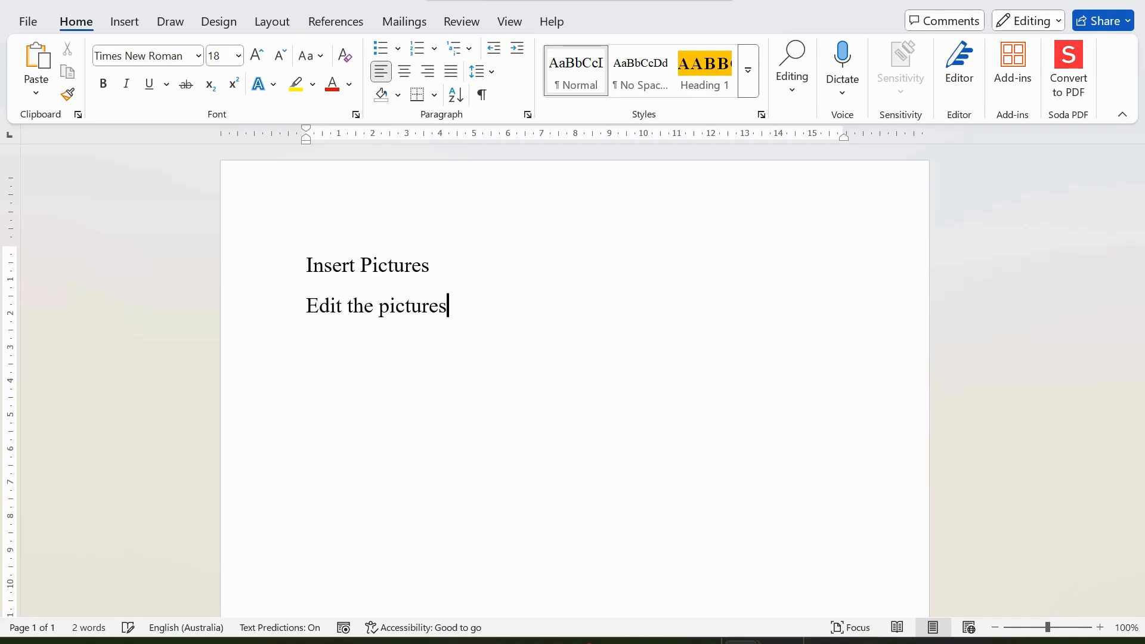
pyautogui.press('Return')
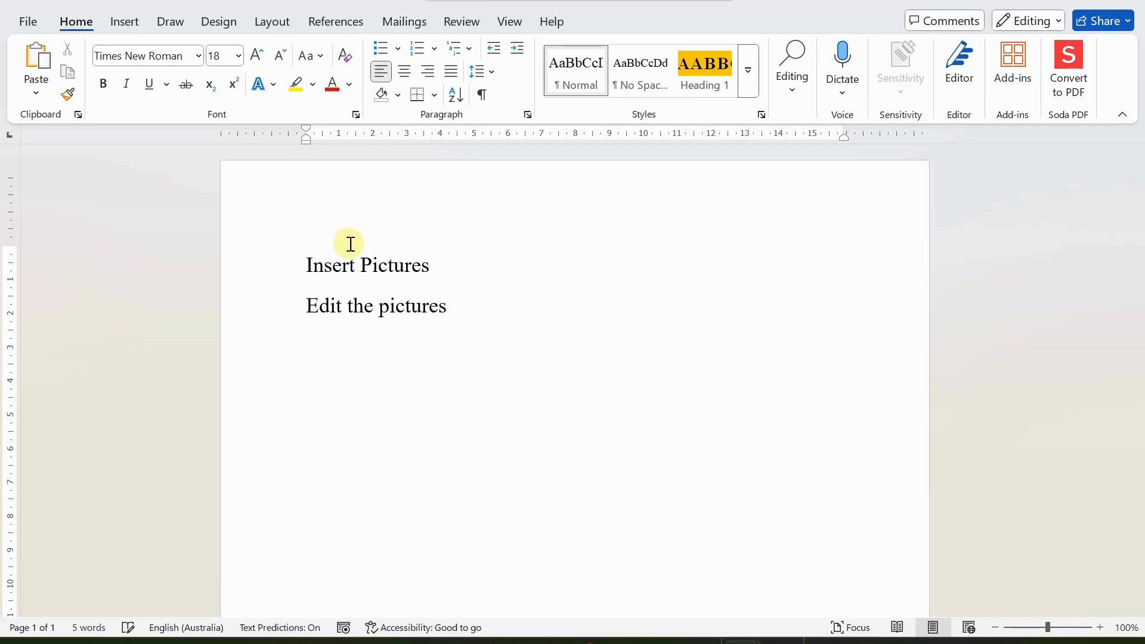
# Step: Add the third line 'Anchor them in the document', replacing 'text' with 'document'
pyautogui.write('A')
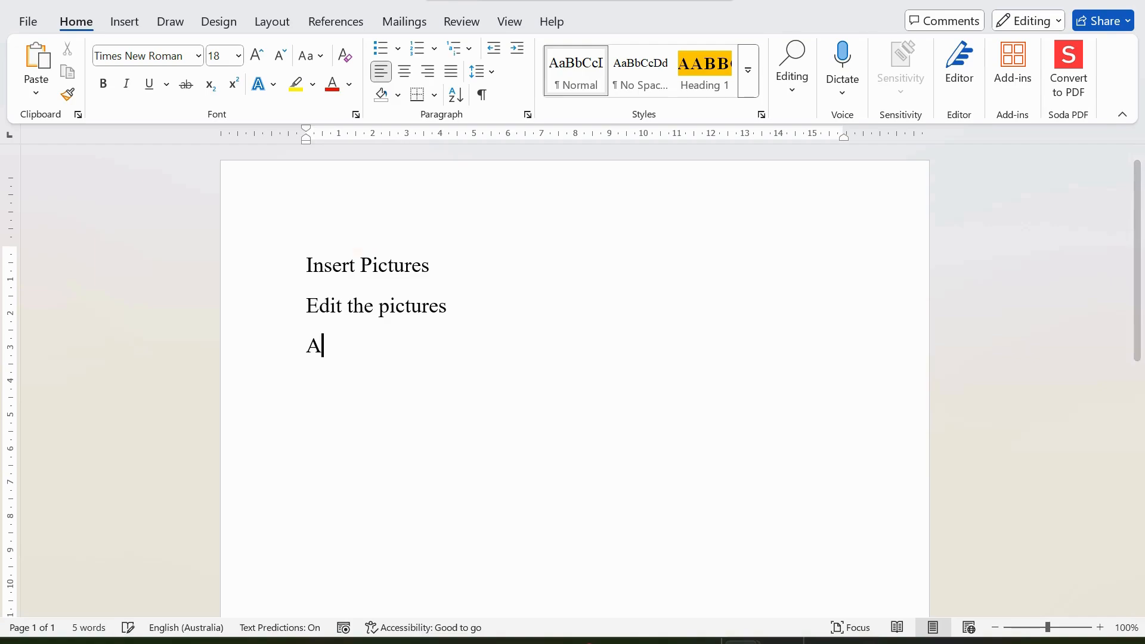
pyautogui.write('nchor them in the text')
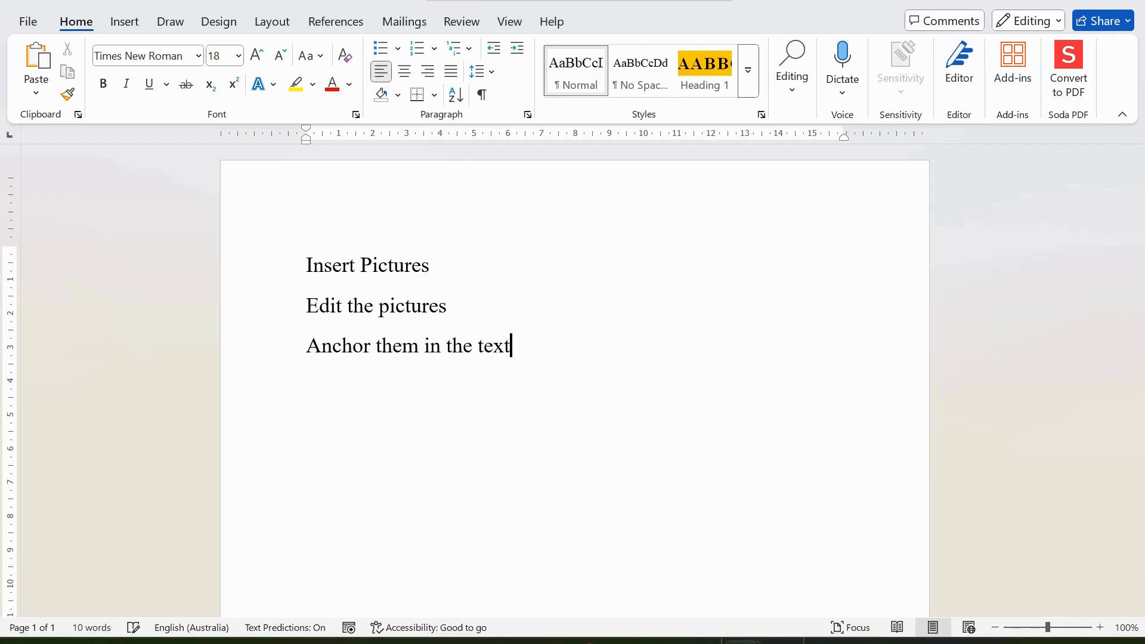
pyautogui.press('Return')
pyautogui.press('BackSpace')
pyautogui.press('BackSpace')
pyautogui.press('BackSpace')
pyautogui.press('BackSpace')
pyautogui.press('BackSpace')
pyautogui.write('document')
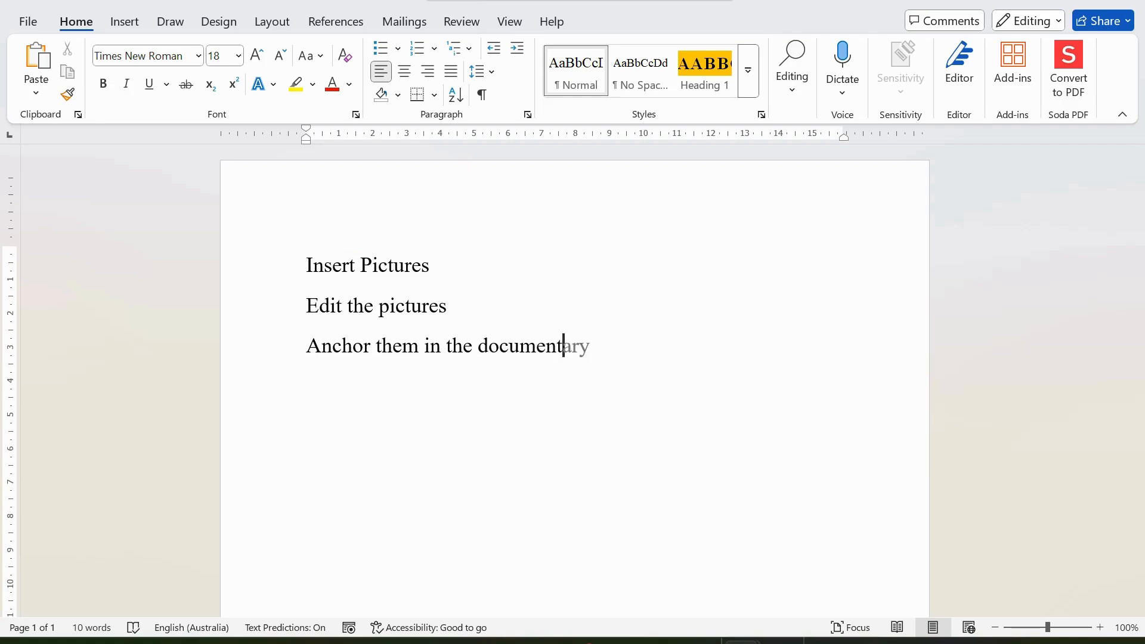
pyautogui.press('Return')
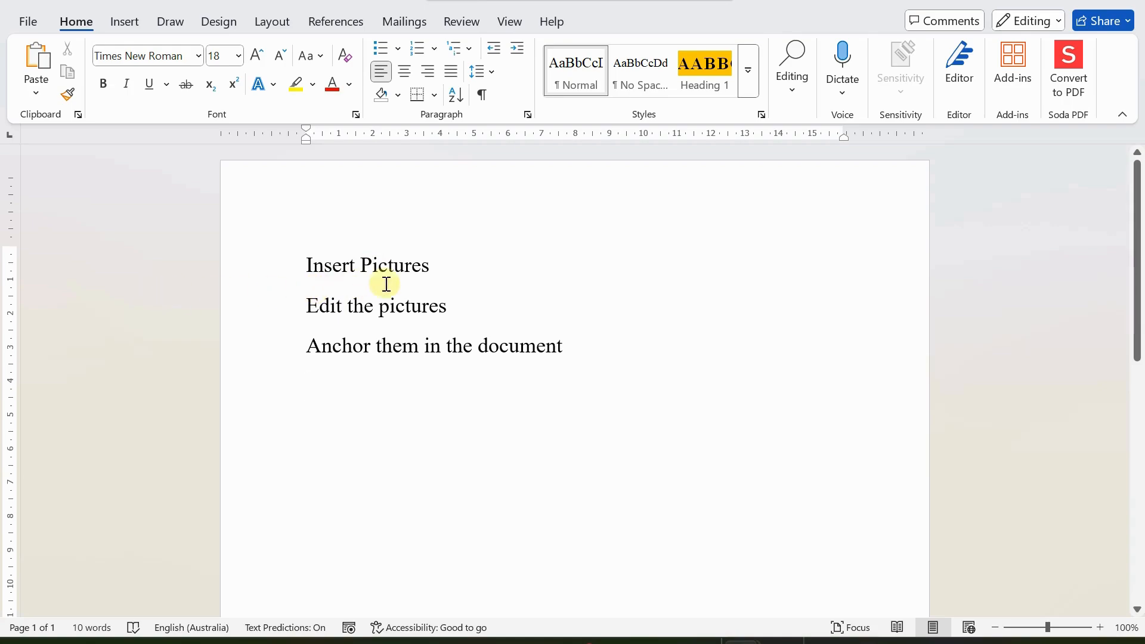
pyautogui.click(441, 272)
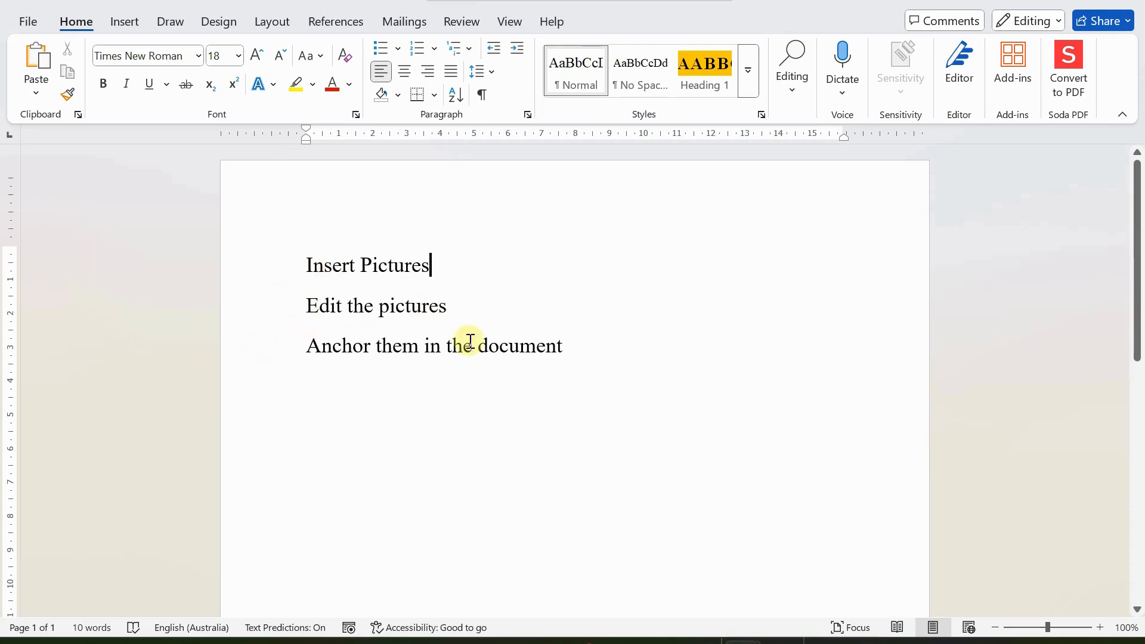
pyautogui.click(599, 352)
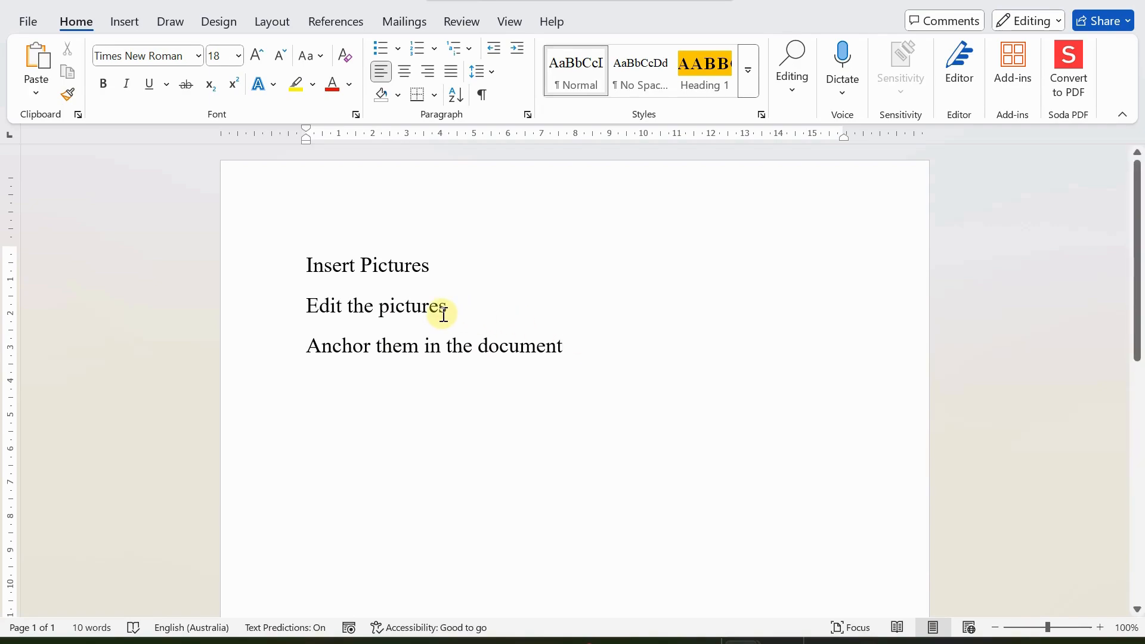
# Step: Replace the three lines with two =rand() blocks of sample paragraphs, 478 words in total
pyautogui.moveTo(307, 263); pyautogui.dragTo(586, 346)
pyautogui.press('Delete')
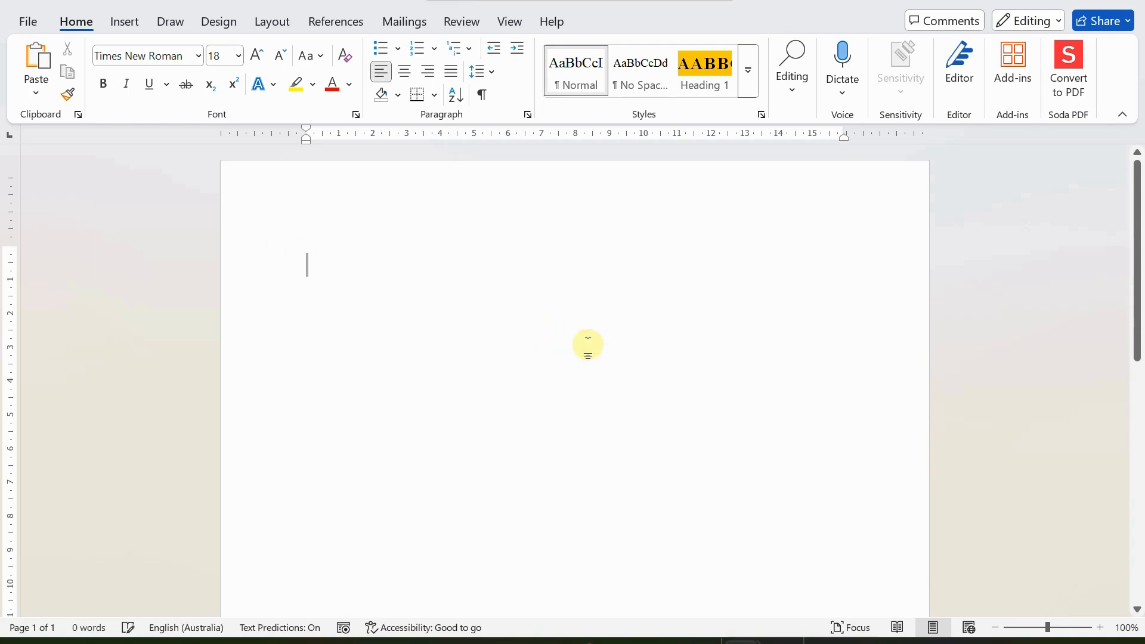
pyautogui.write('=rand()')
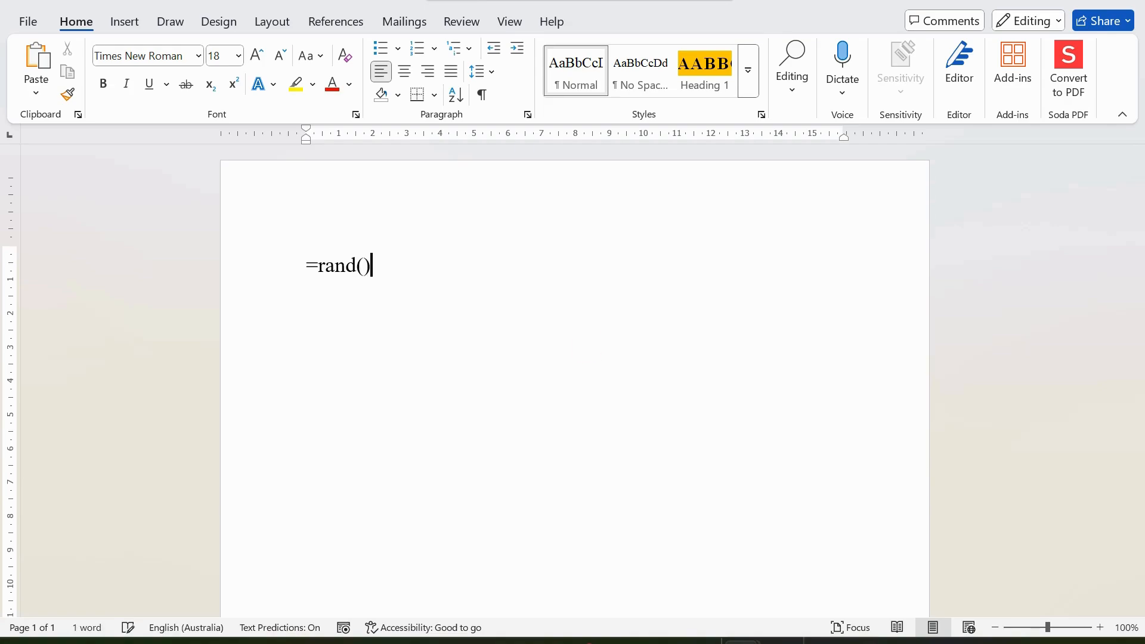
pyautogui.press('Return')
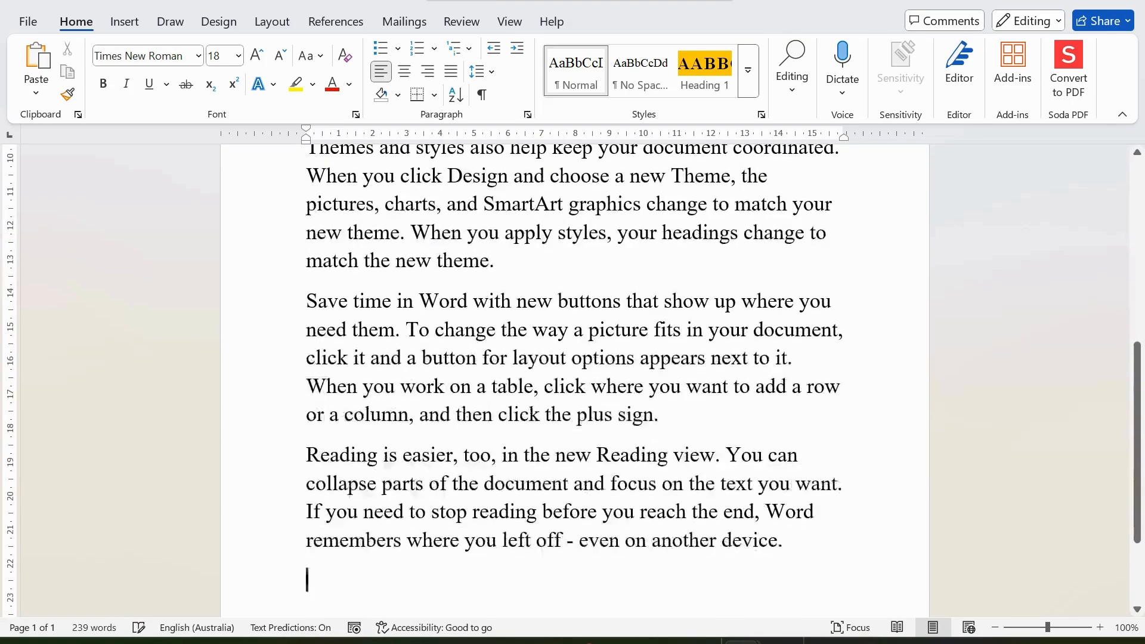
pyautogui.write('=r')
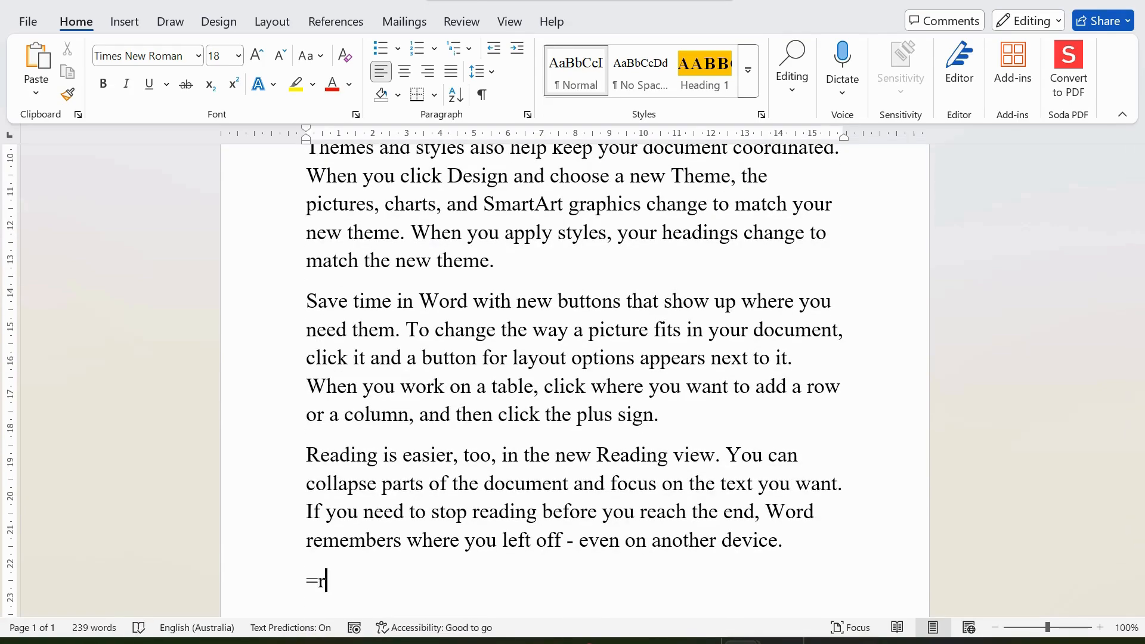
pyautogui.write('and()')
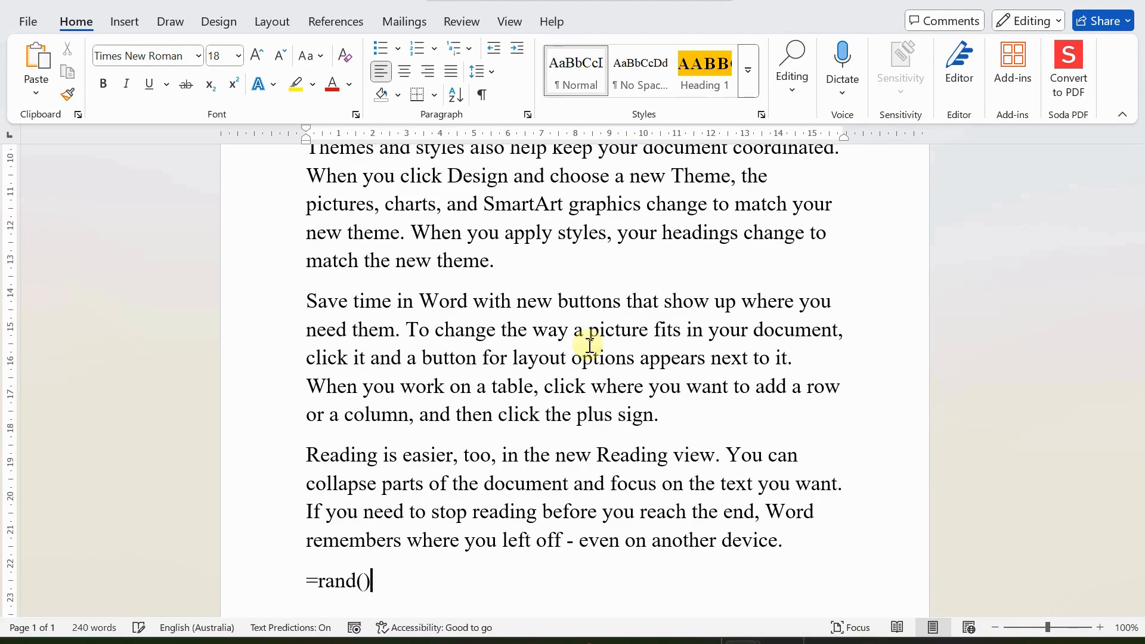
pyautogui.press('Return')
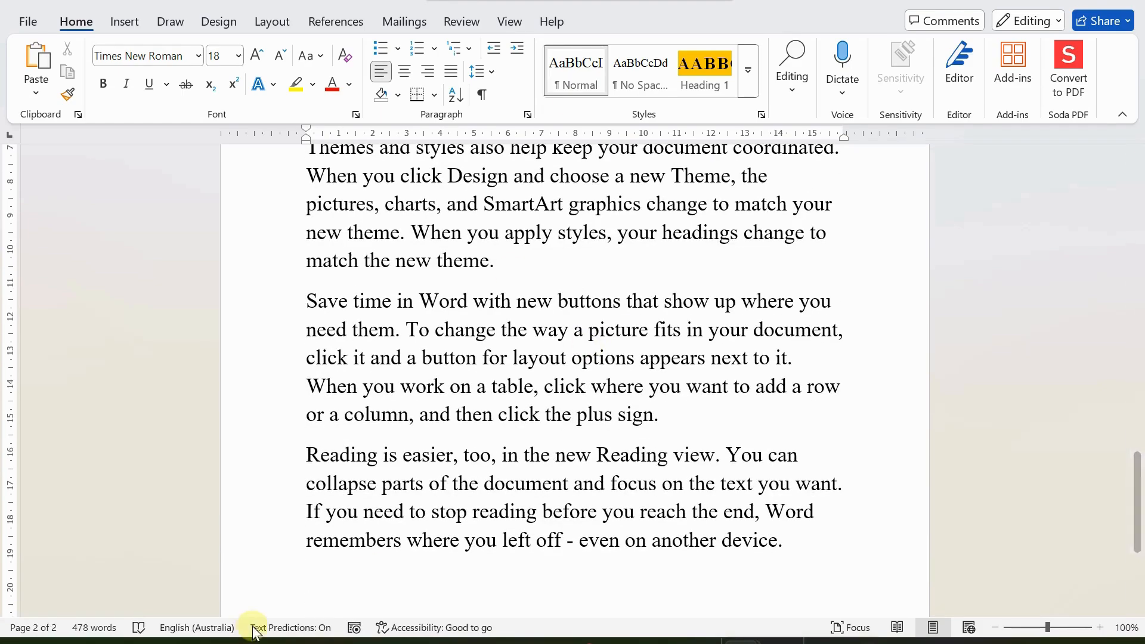
pyautogui.scroll(2, 629, 488)
pyautogui.scroll(4, 583, 494)
pyautogui.scroll(-5, 582, 501)
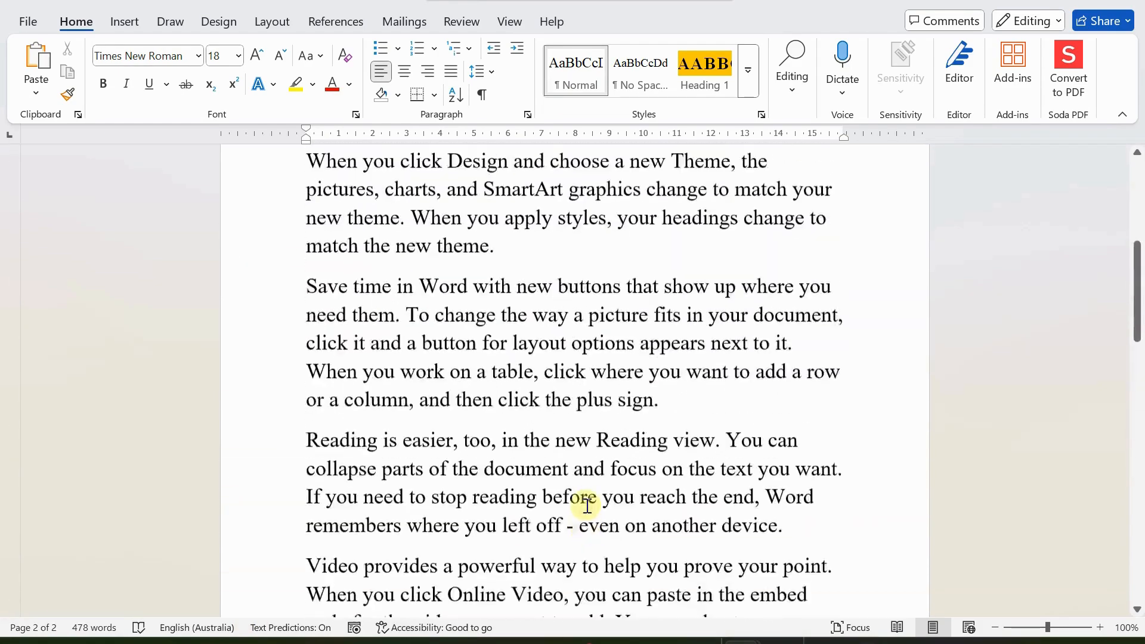
pyautogui.scroll(3, 583, 501)
pyautogui.scroll(-3, 698, 468)
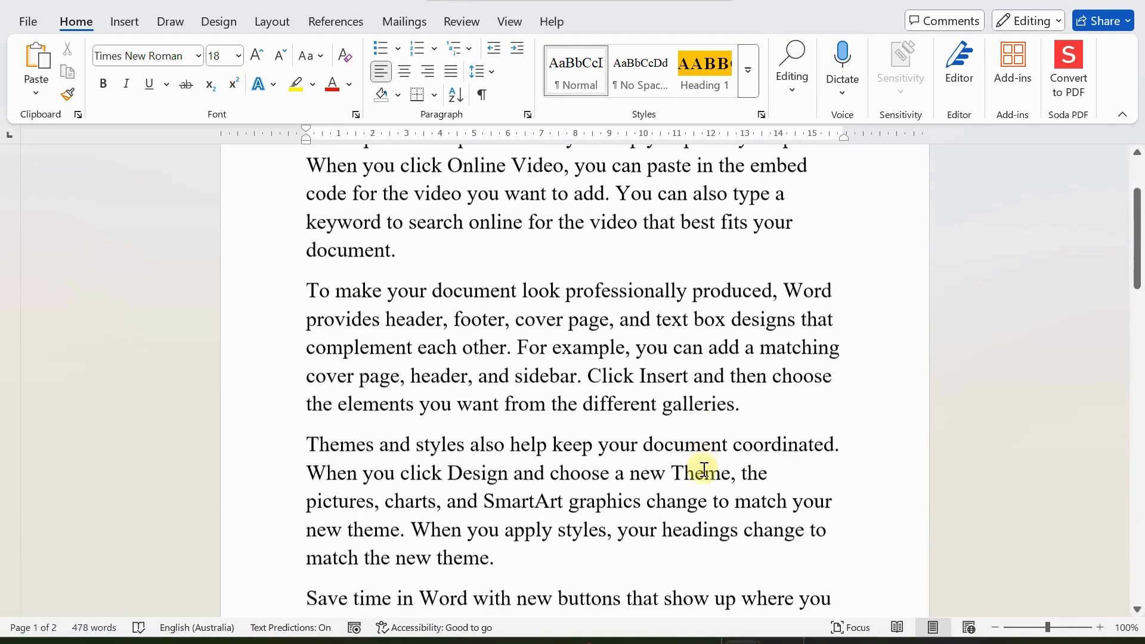
pyautogui.scroll(2, 699, 474)
pyautogui.scroll(2, 702, 476)
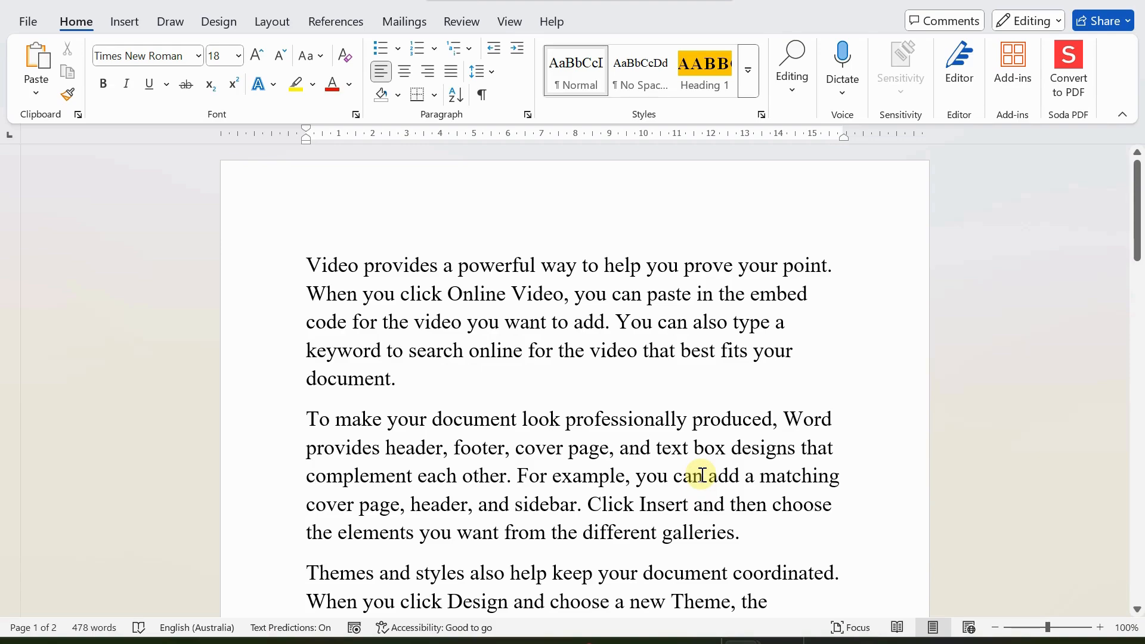
# Step: Justify every paragraph in the document
pyautogui.hotkey('ctrl', 'a')
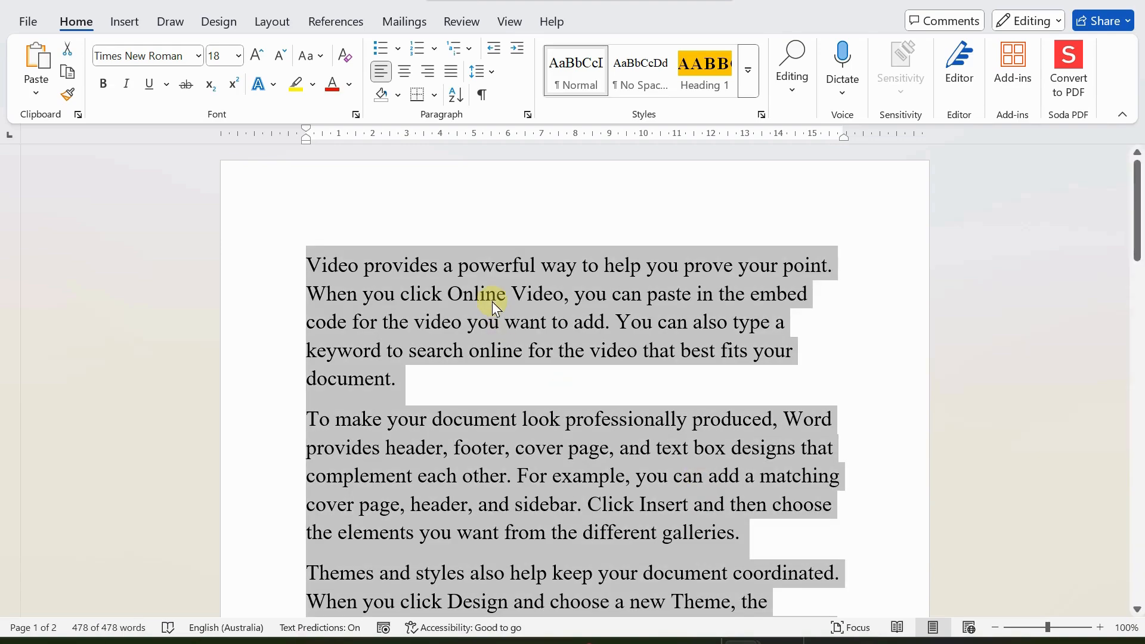
pyautogui.click(449, 72)
pyautogui.click(591, 357)
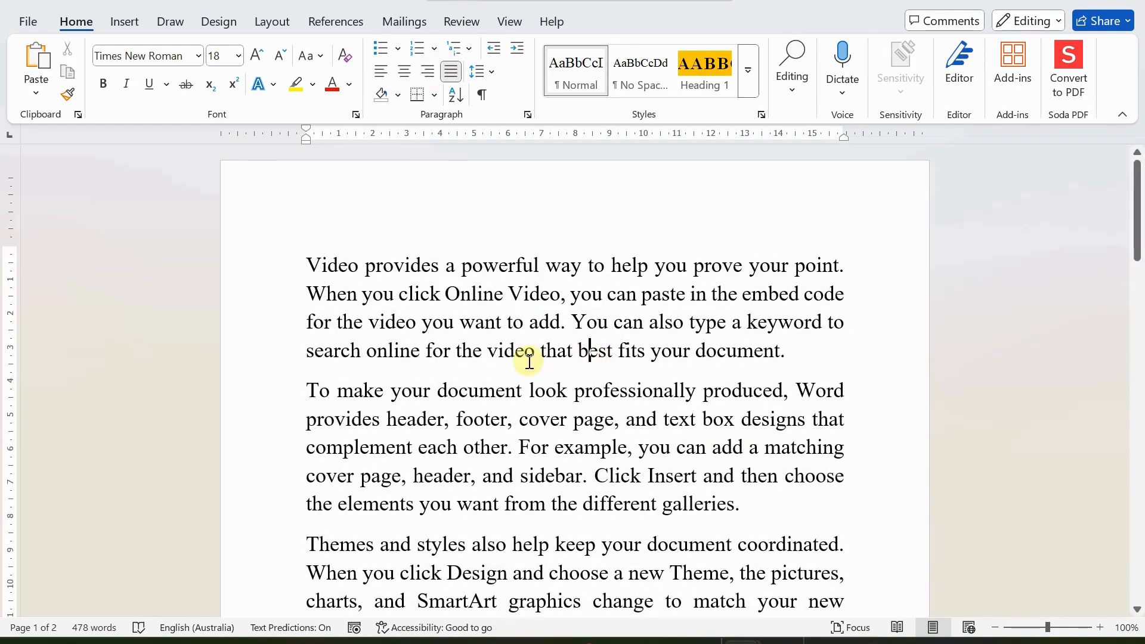
# Step: Insert an empty paragraph after the first paragraph ending 'best fits your document.'
pyautogui.scroll(-15, 528, 362)
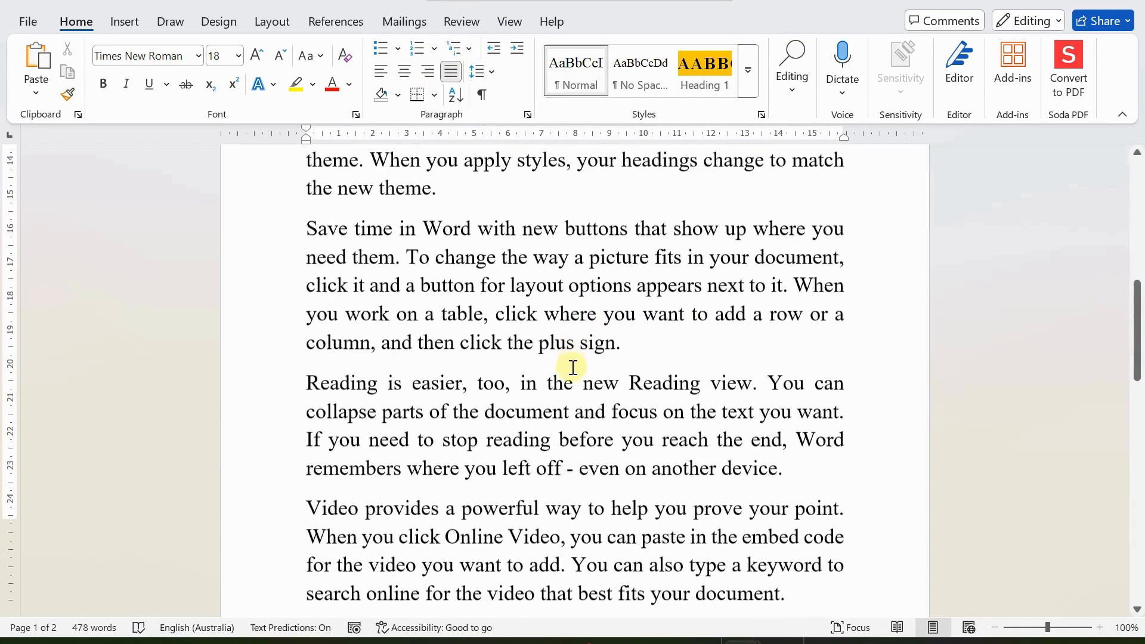
pyautogui.scroll(-1, 573, 369)
pyautogui.scroll(15, 573, 368)
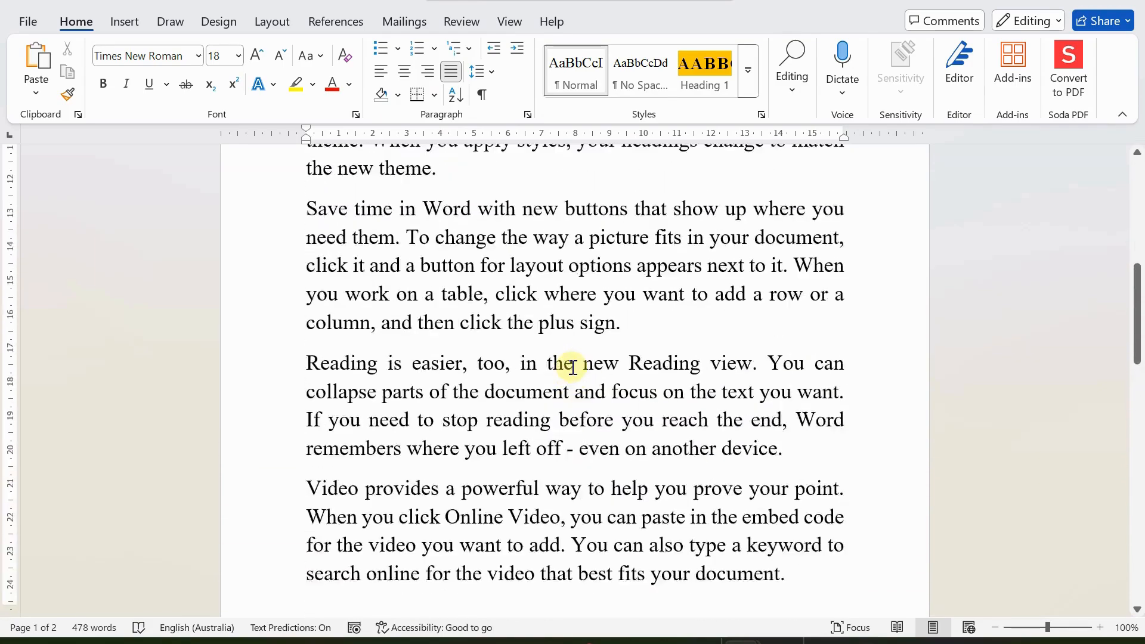
pyautogui.click(588, 355)
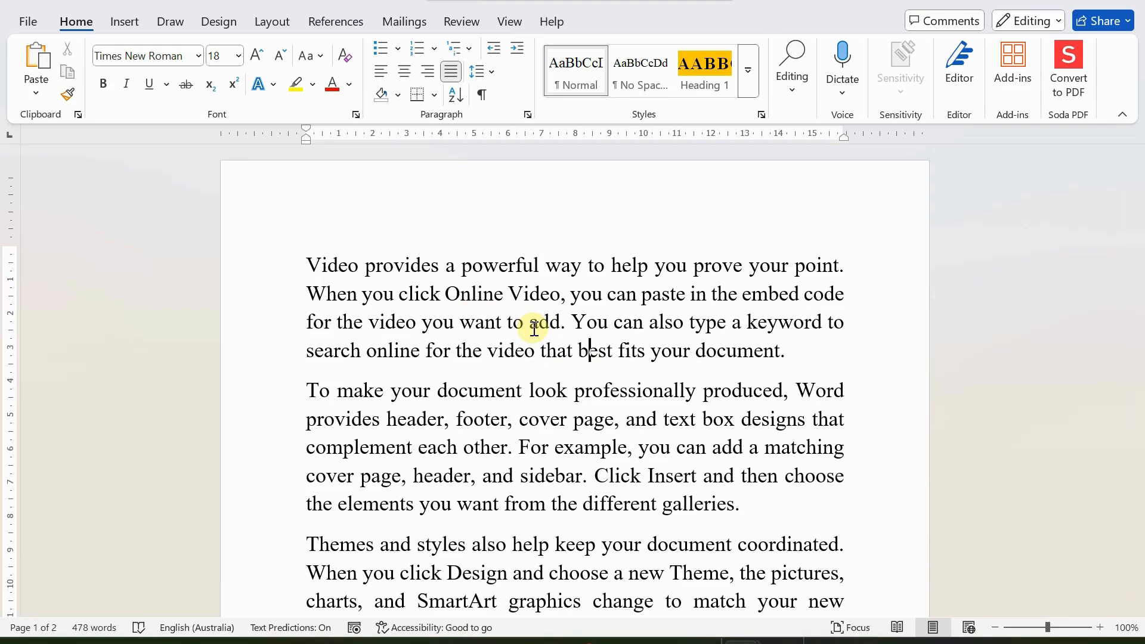
pyautogui.click(809, 355)
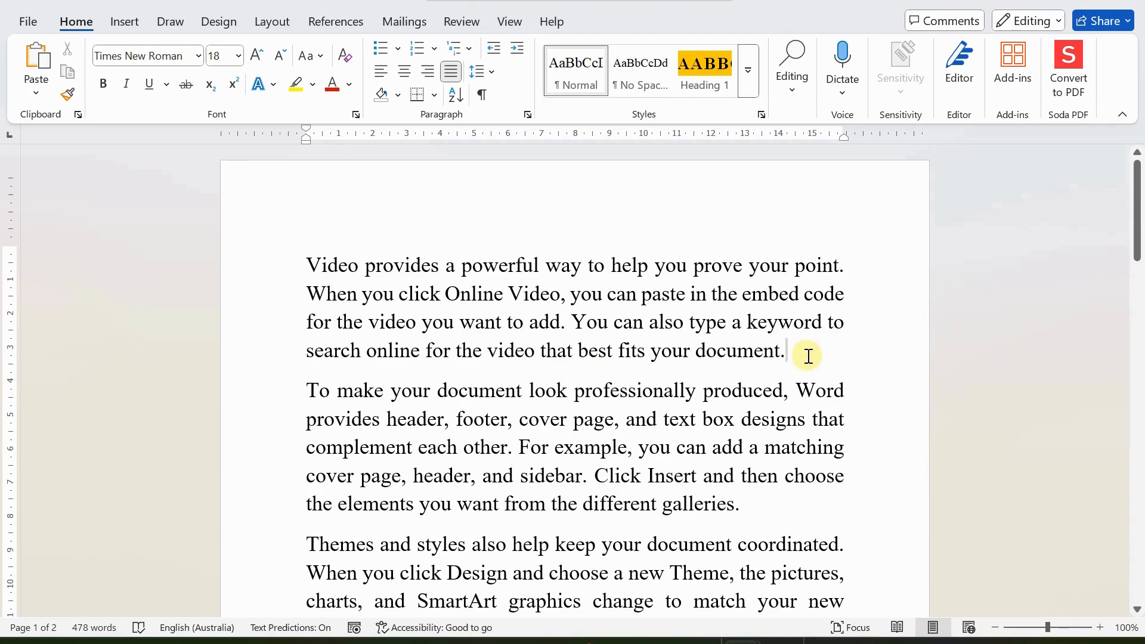
pyautogui.press('Return')
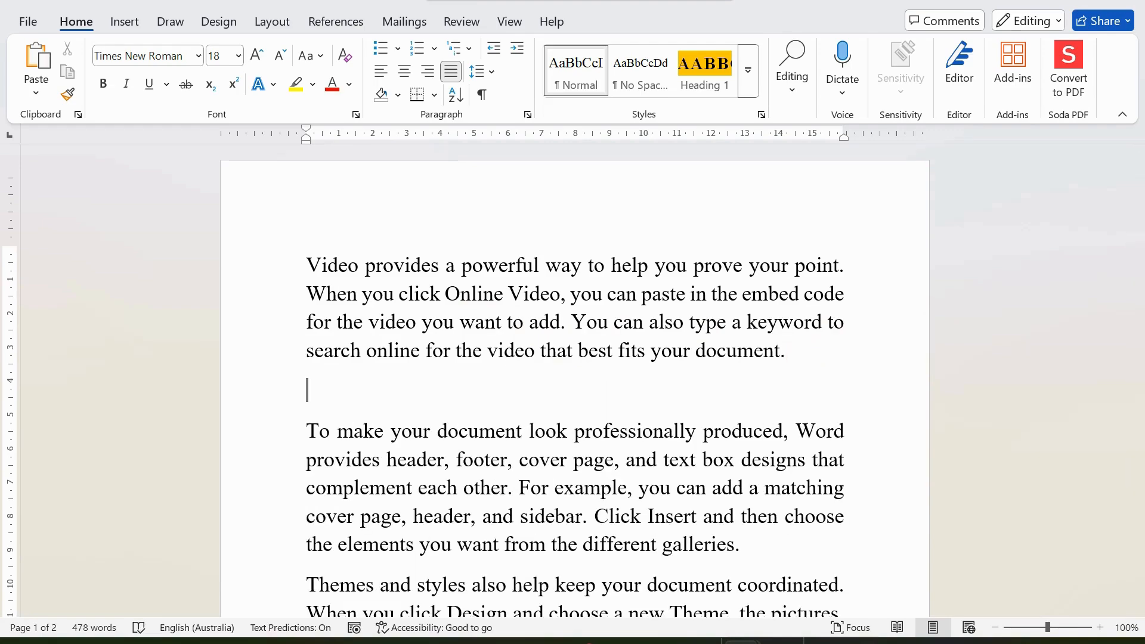
pyautogui.click(369, 391)
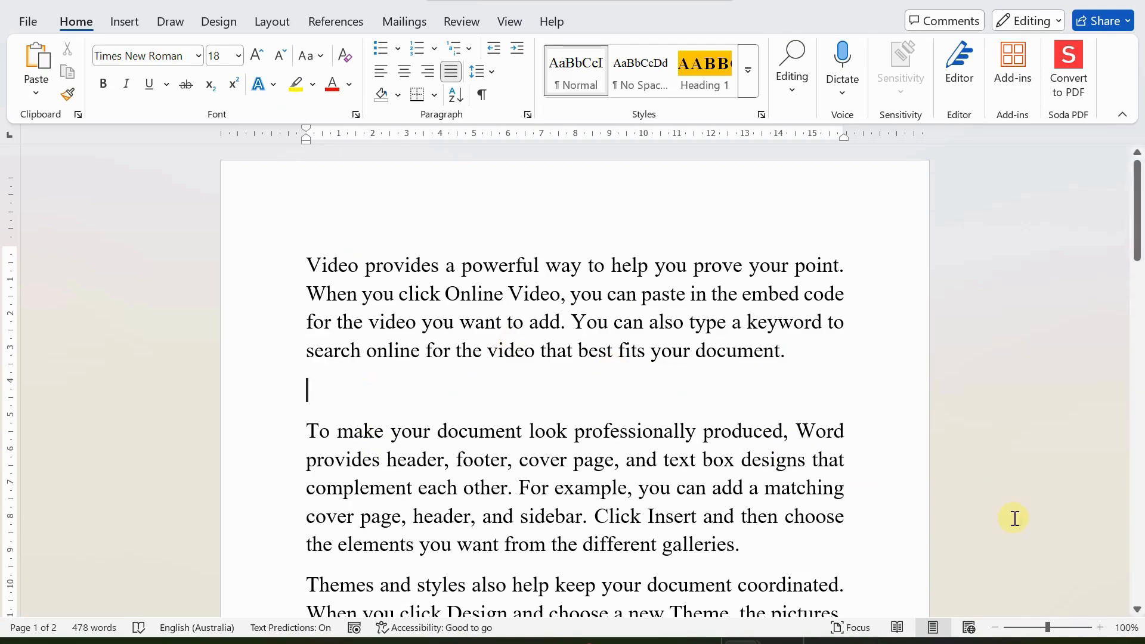
# Step: Open the Online Pictures dialog from Insert > Pictures
pyautogui.click(127, 21)
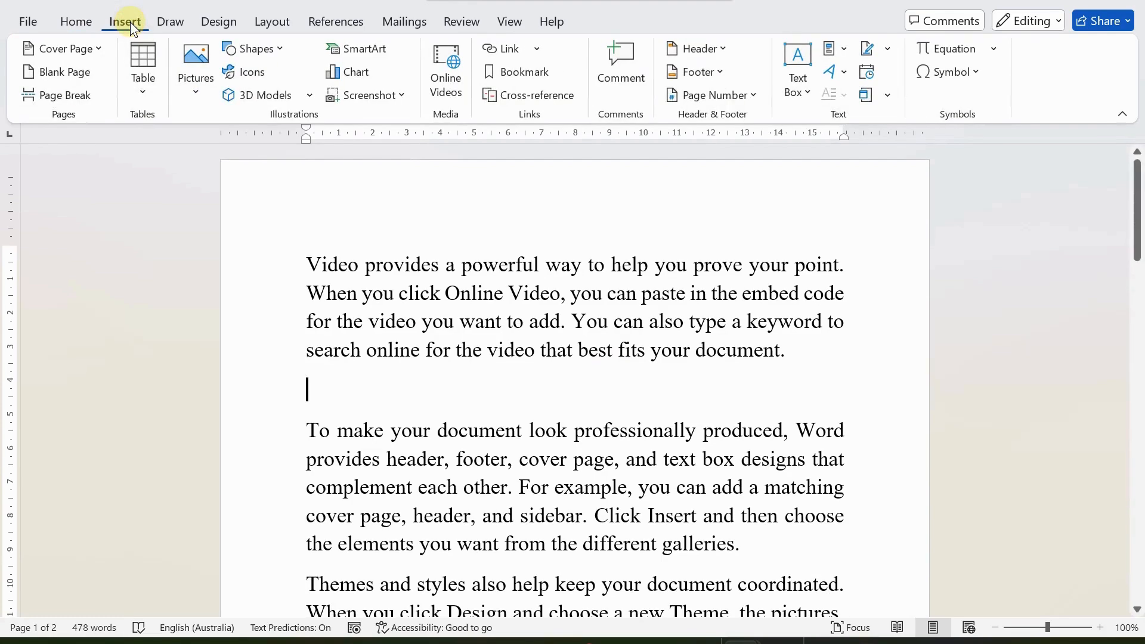
pyautogui.click(191, 95)
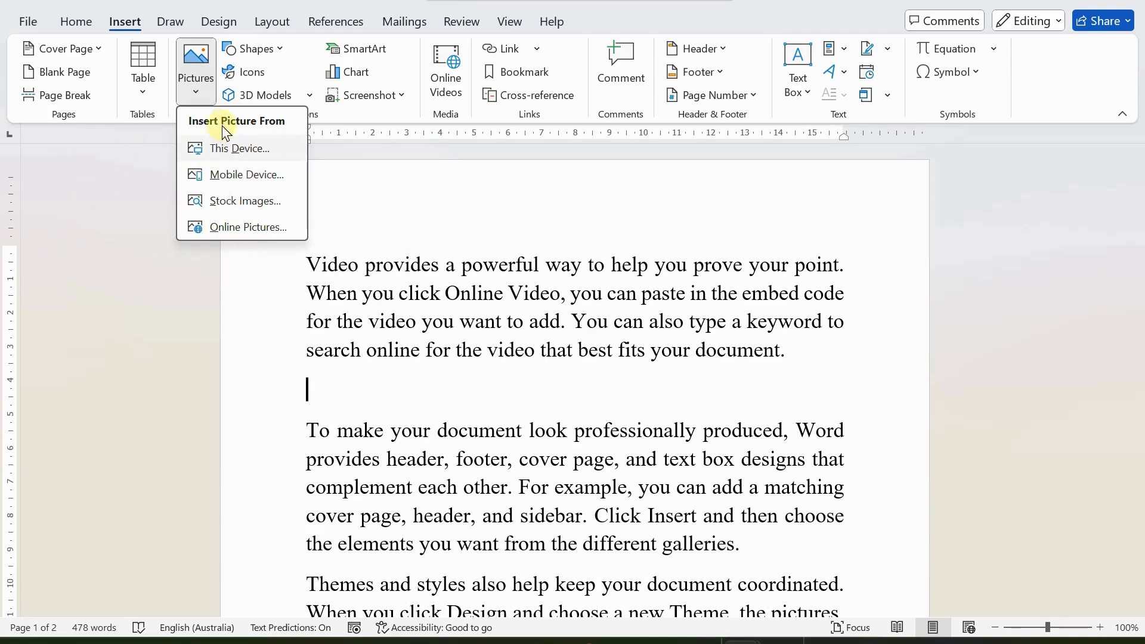
pyautogui.click(235, 228)
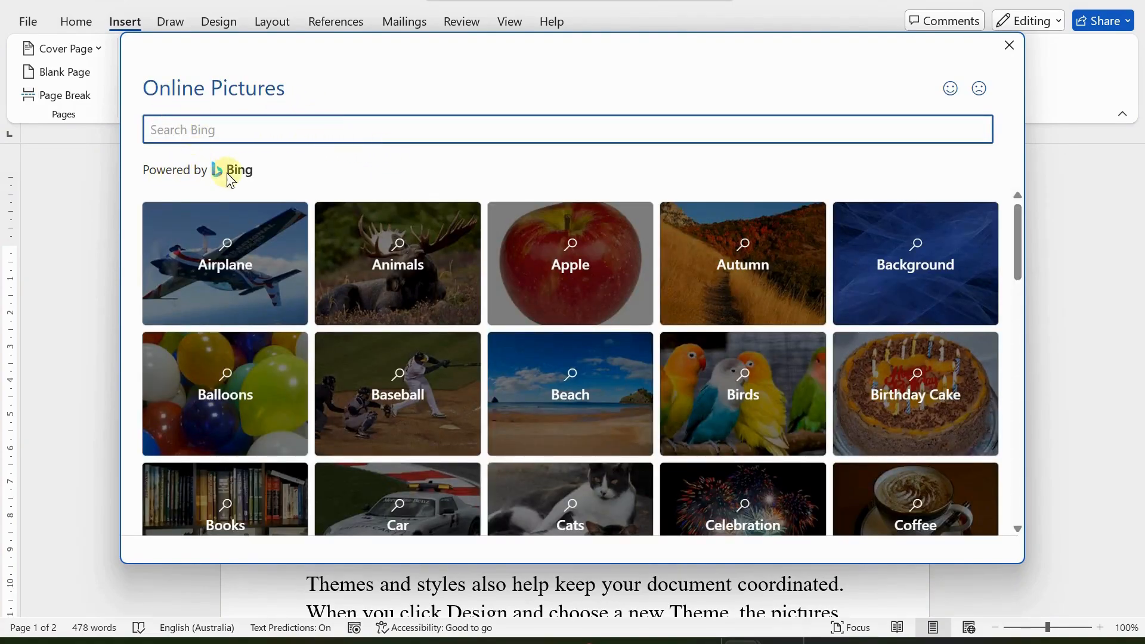
# Step: Search Bing for 'Tomatoes' and insert the green tomato photo
pyautogui.click(240, 126)
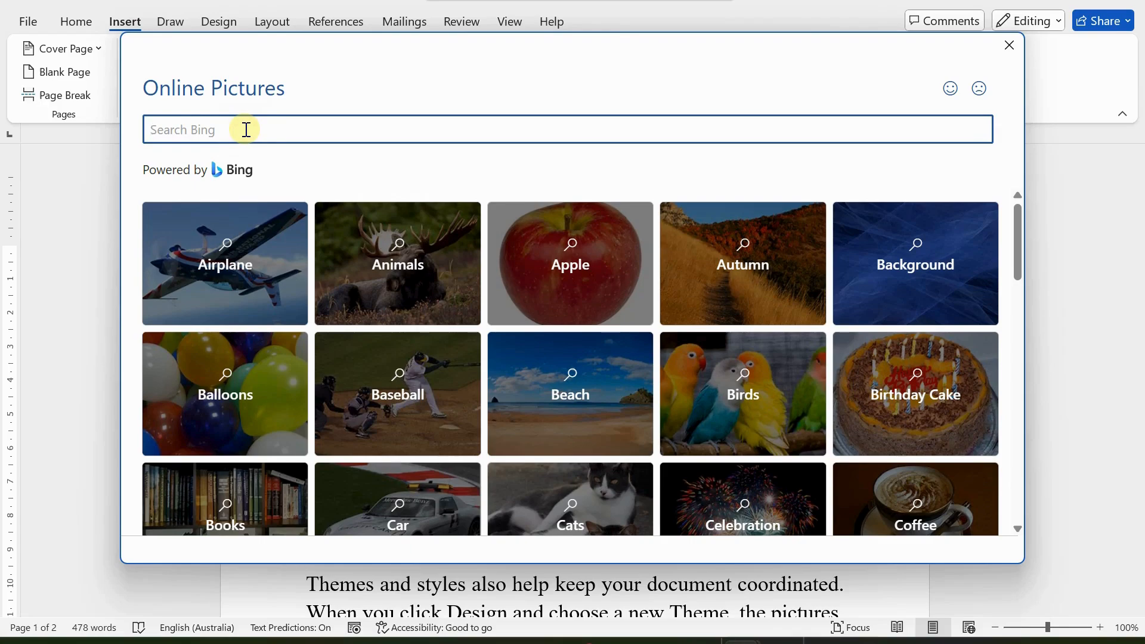
pyautogui.write('T')
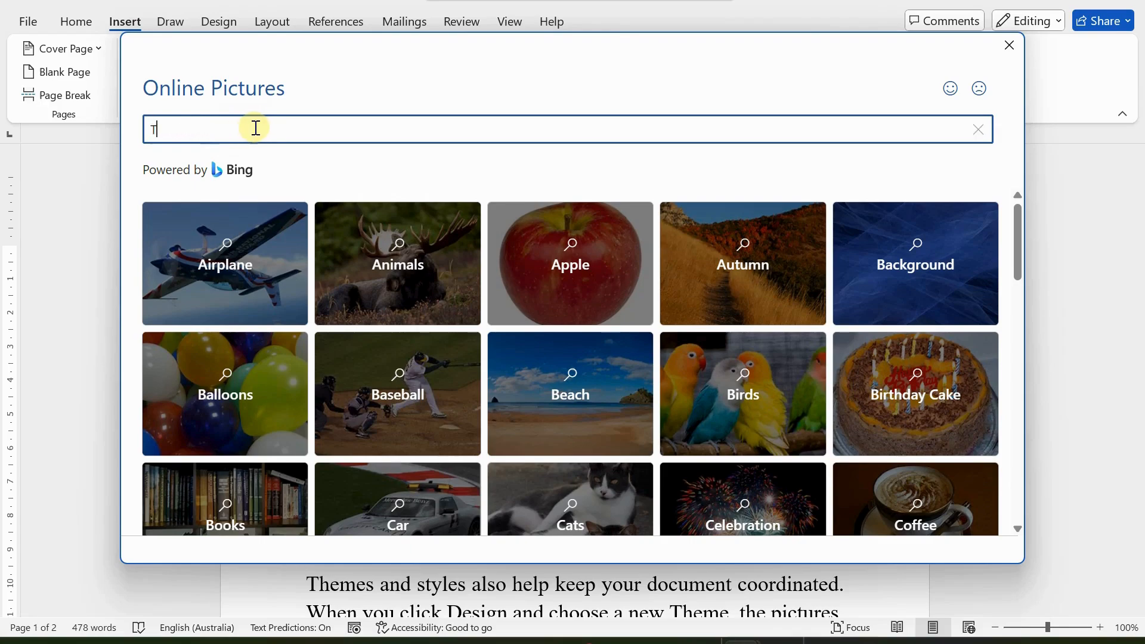
pyautogui.write('omatoes')
pyautogui.press('Return')
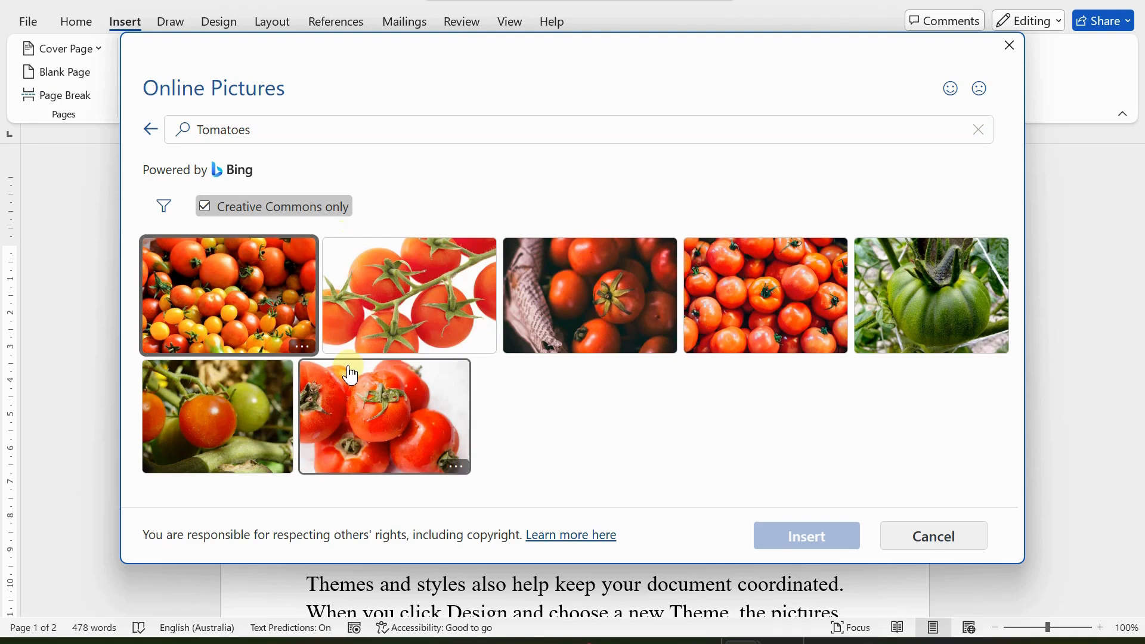
pyautogui.click(954, 296)
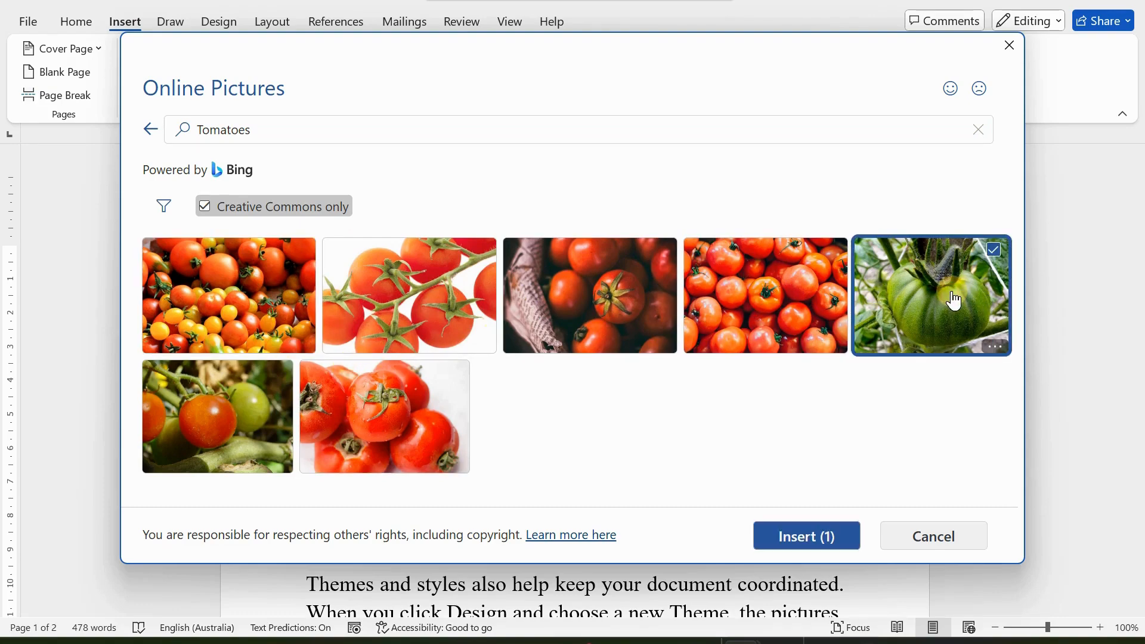
pyautogui.click(796, 539)
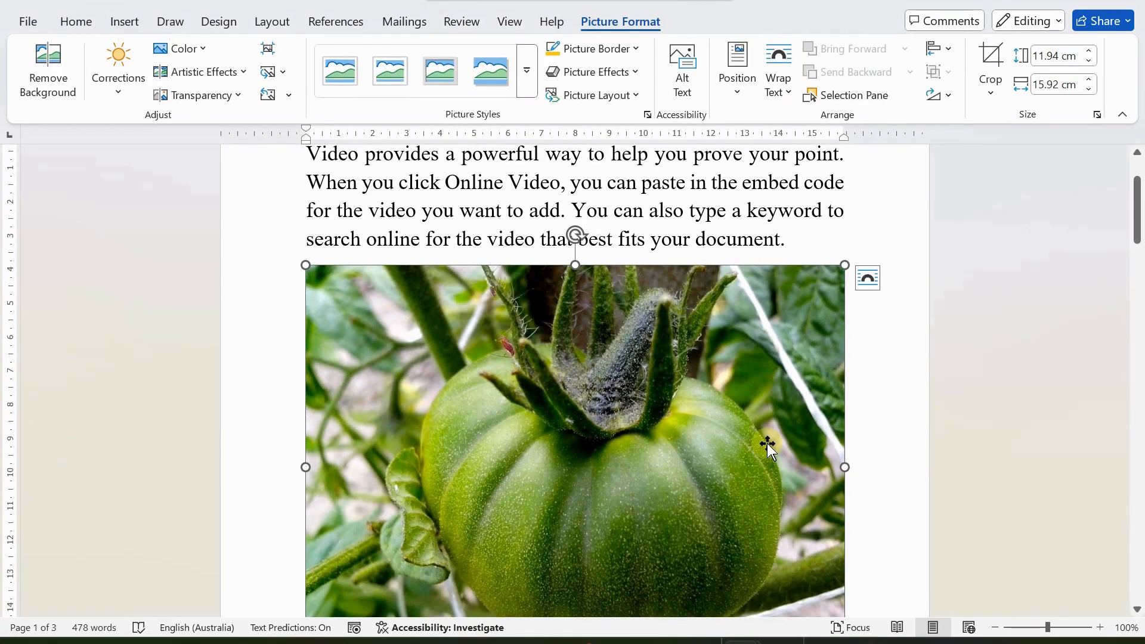
# Step: Add an empty paragraph after the page 2 video paragraph ending 'document.'
pyautogui.scroll(-3, 763, 445)
pyautogui.scroll(-12, 754, 448)
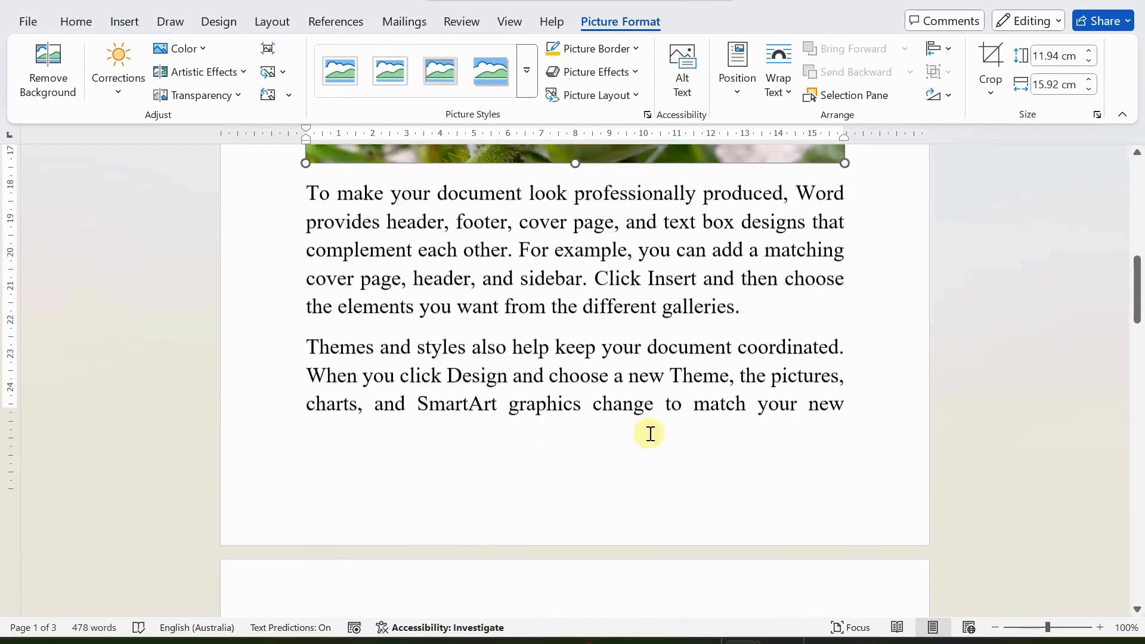
pyautogui.scroll(-8, 628, 433)
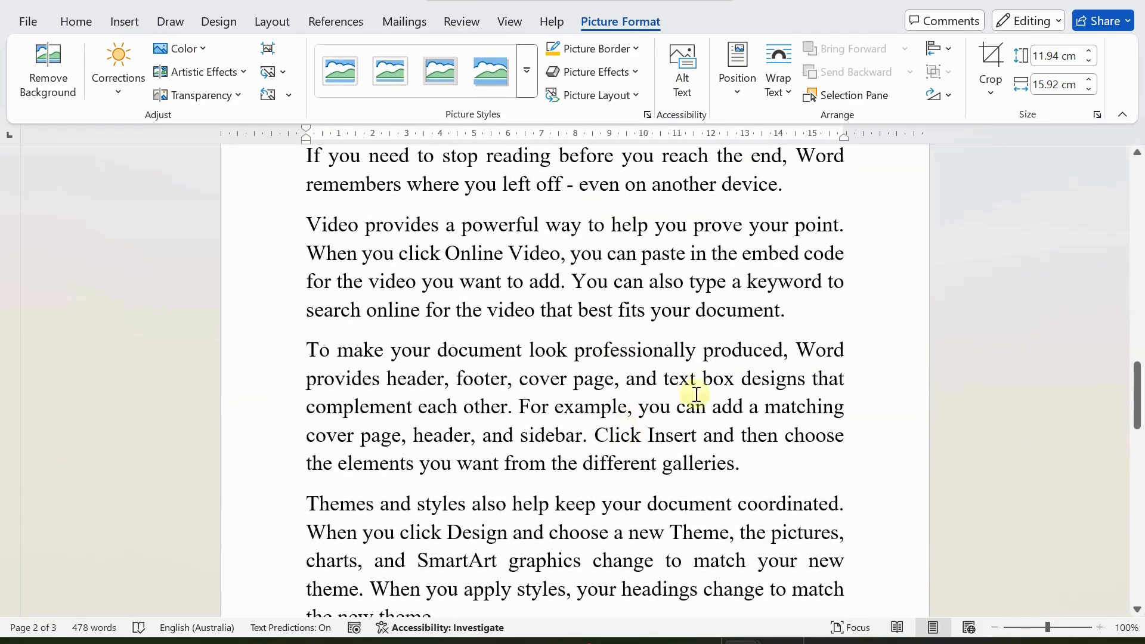
pyautogui.click(838, 315)
pyautogui.press('Return')
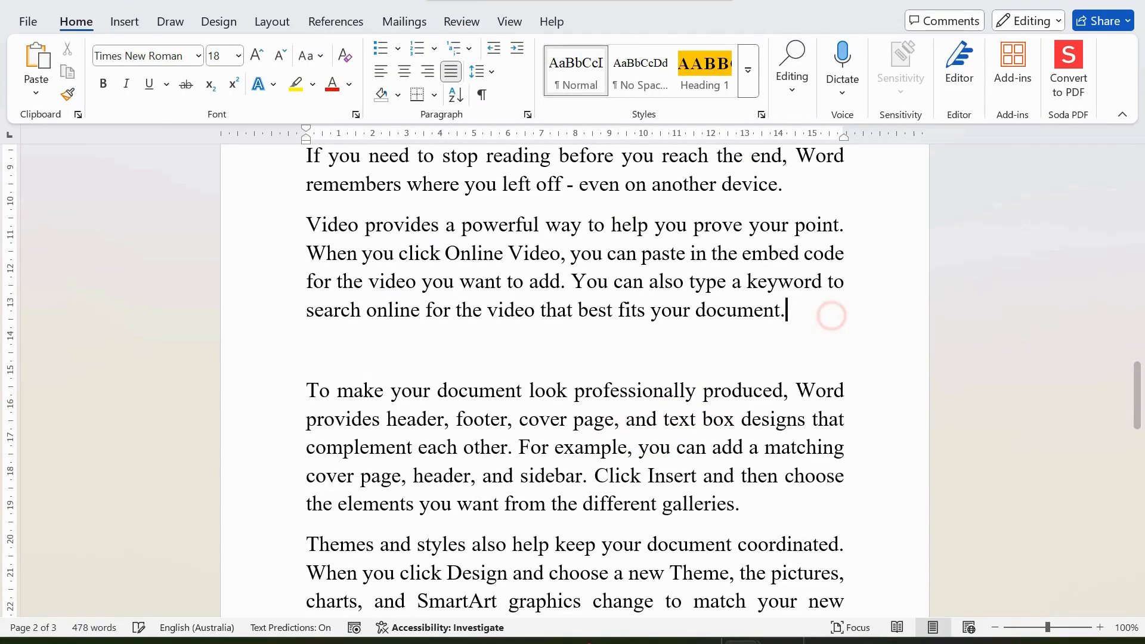
pyautogui.click(125, 22)
pyautogui.click(195, 89)
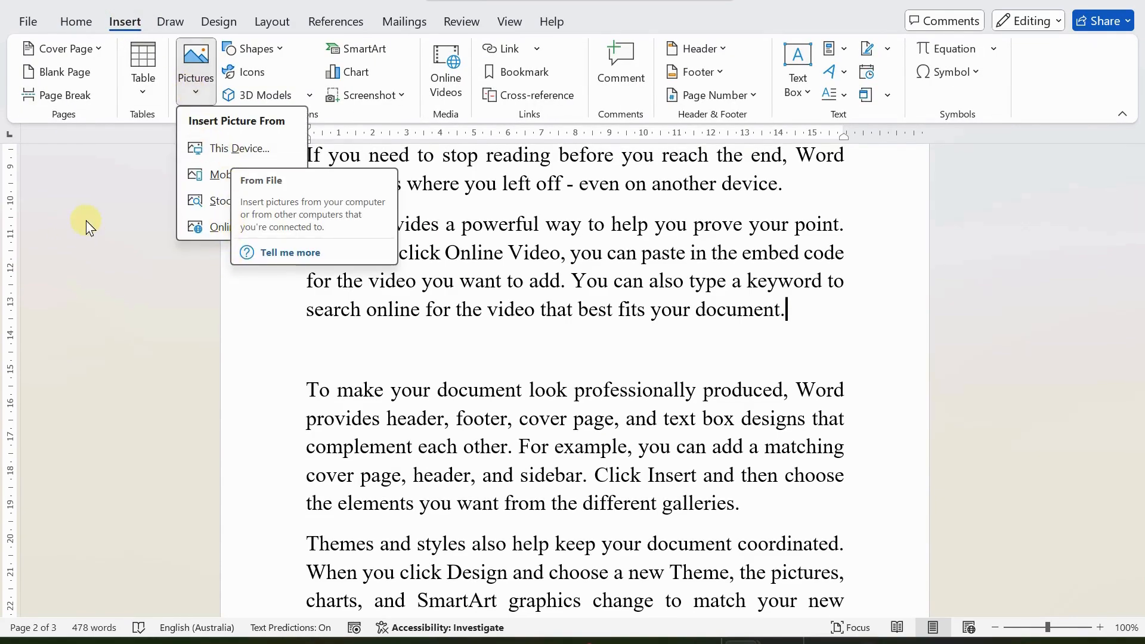
pyautogui.click(223, 228)
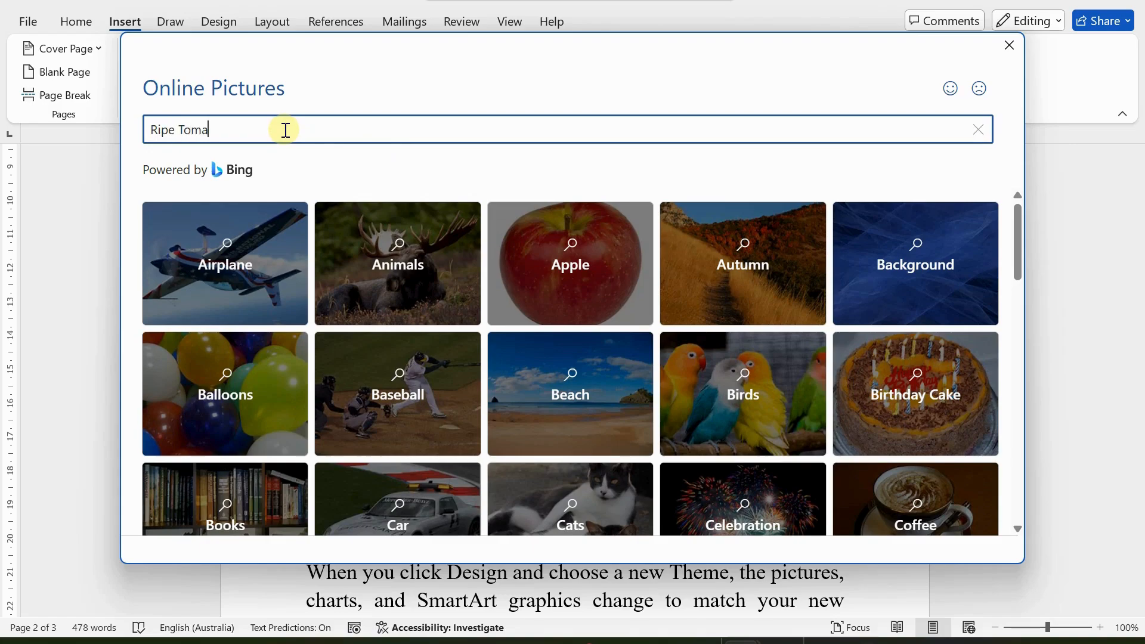
pyautogui.press('Return')
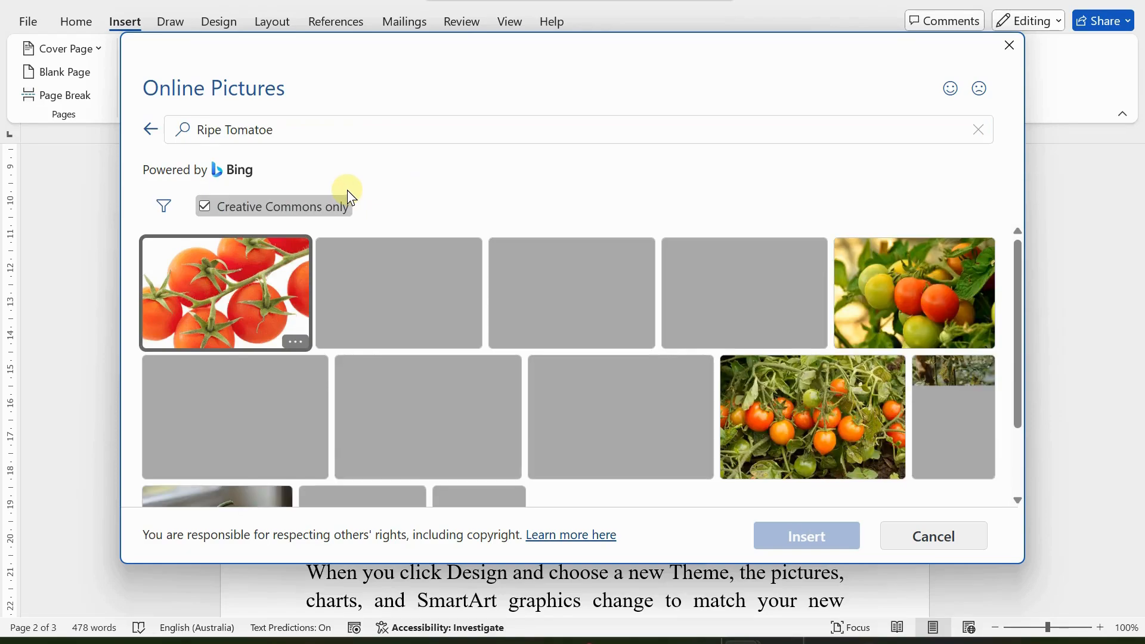
pyautogui.scroll(-2, 531, 322)
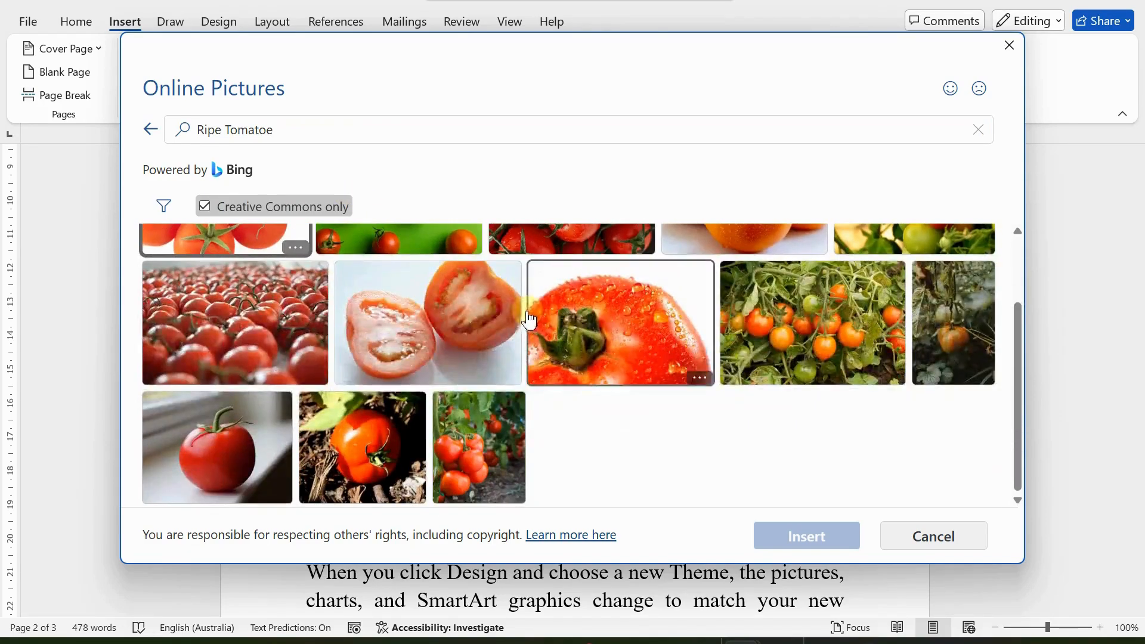
pyautogui.scroll(2, 358, 334)
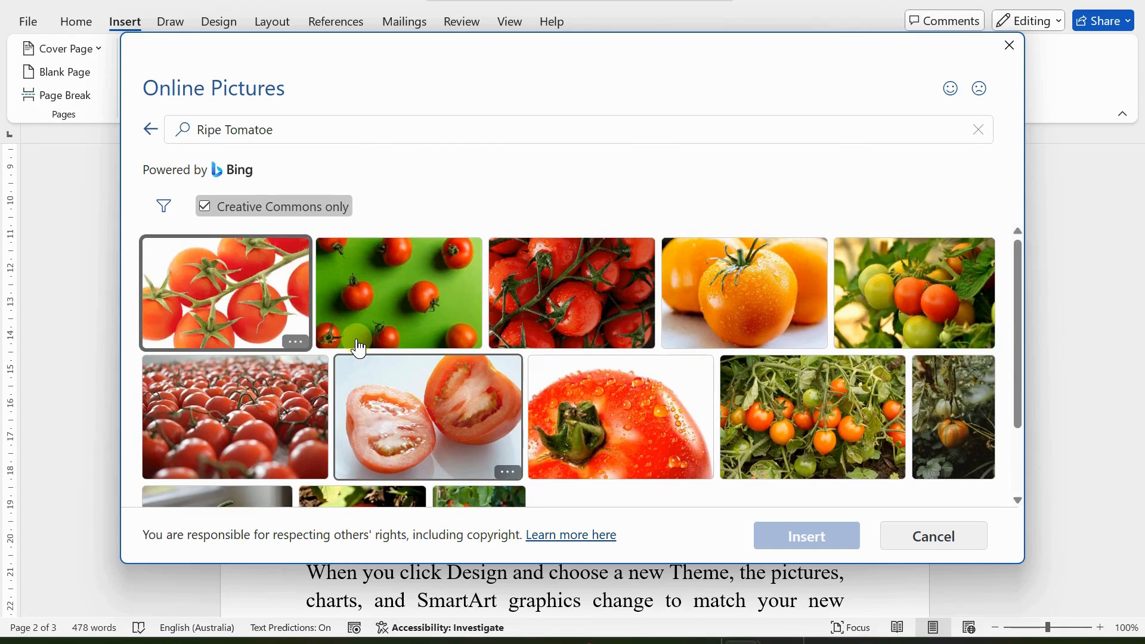
pyautogui.scroll(-2, 359, 349)
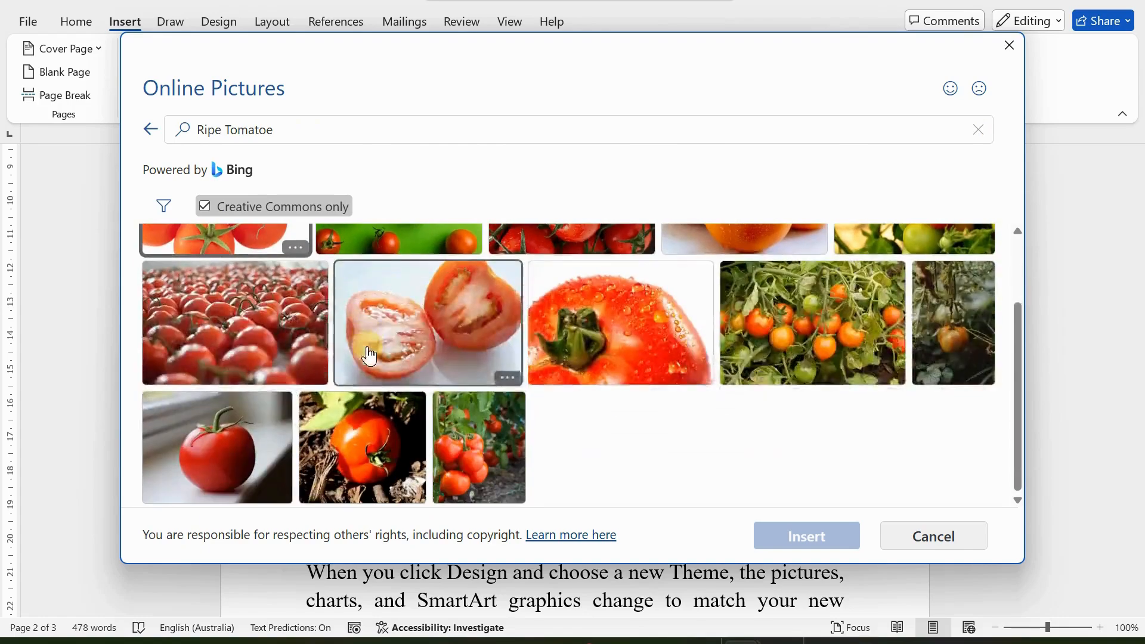
pyautogui.click(466, 446)
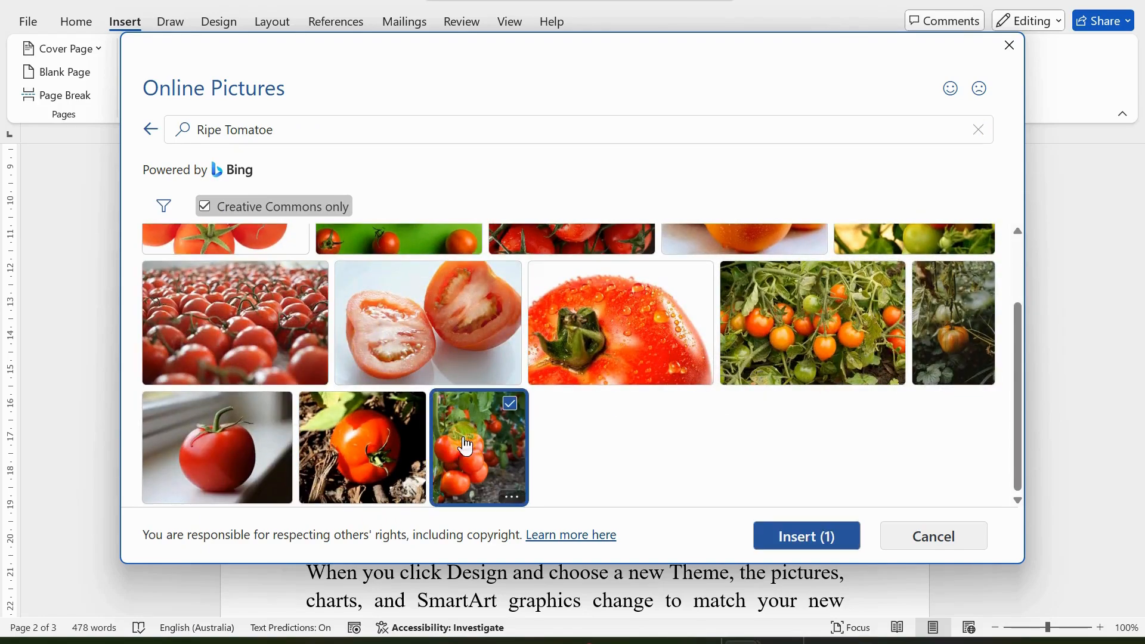
pyautogui.click(819, 544)
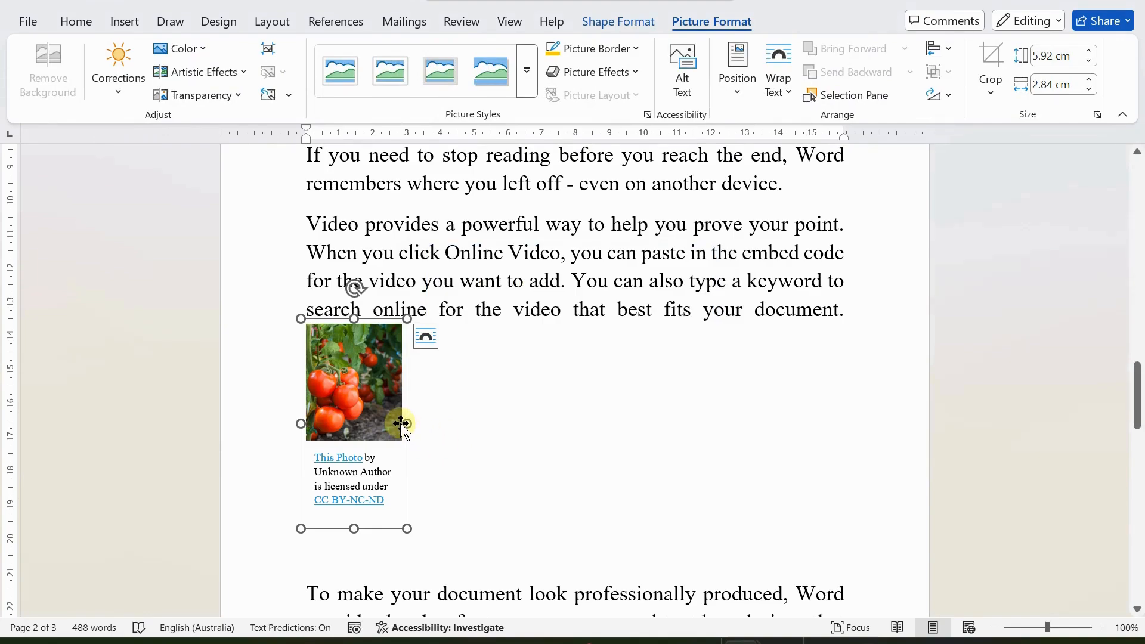
pyautogui.moveTo(408, 424); pyautogui.dragTo(505, 422)
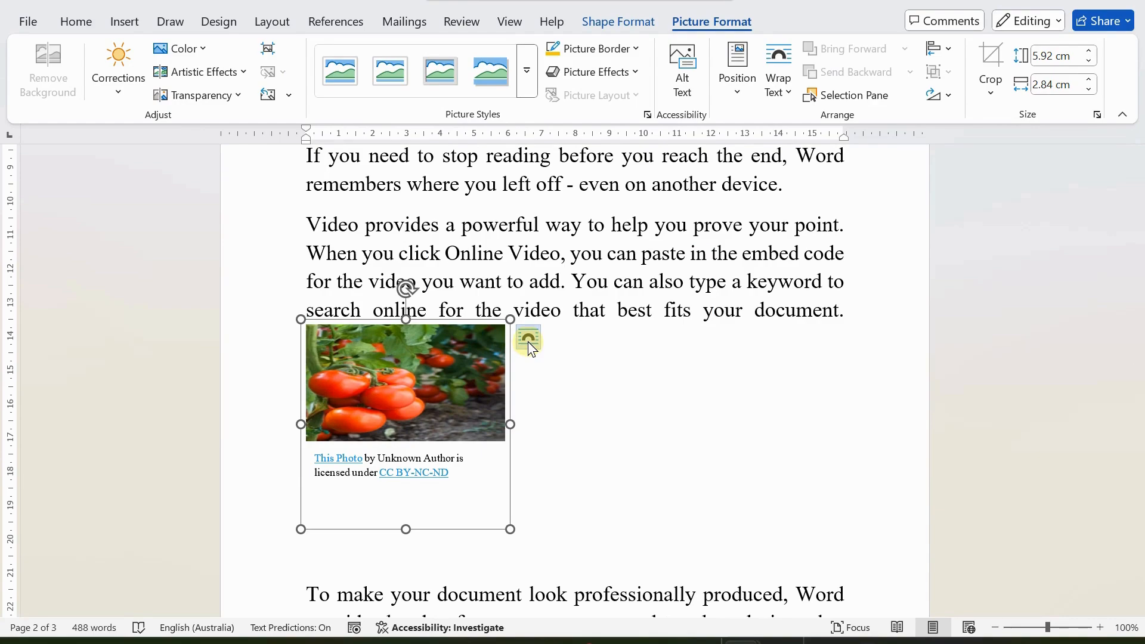
pyautogui.click(401, 353)
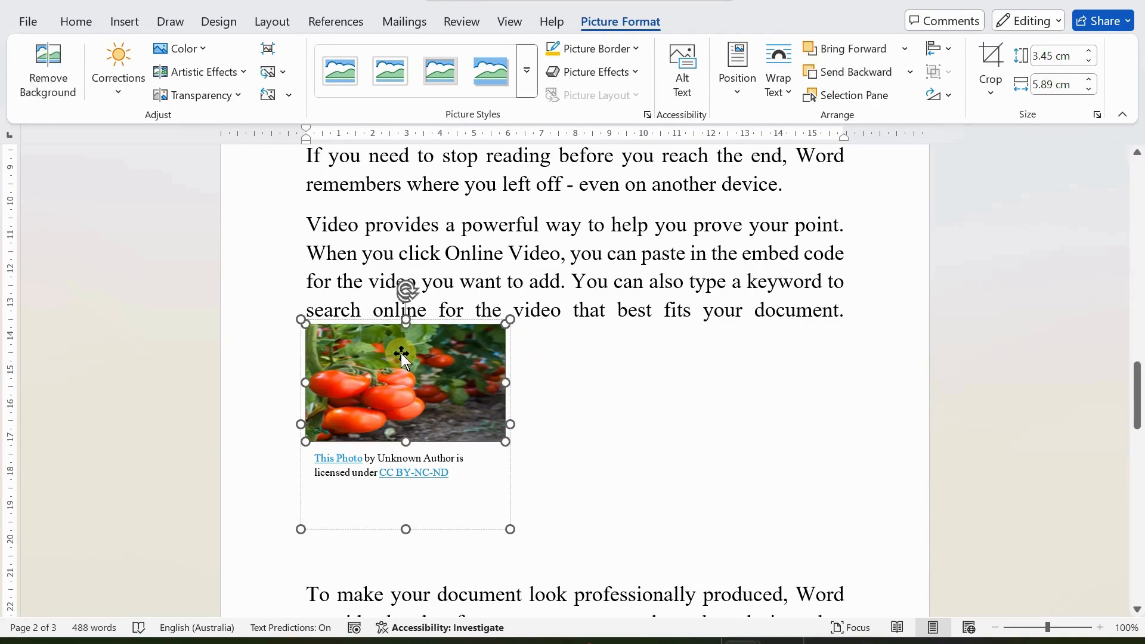
pyautogui.press('Delete')
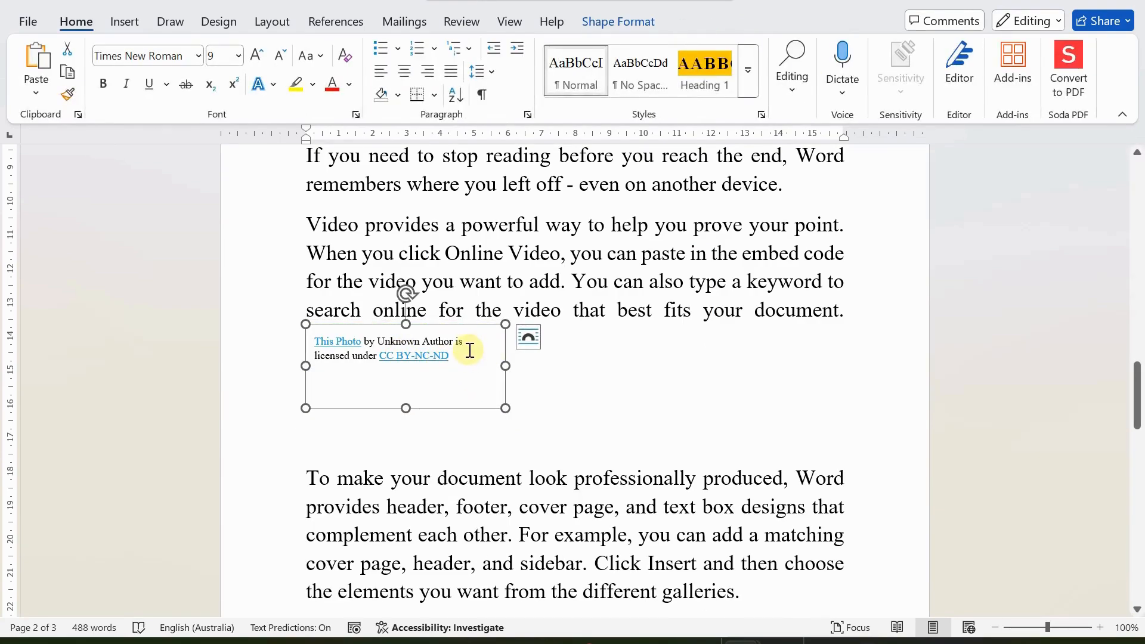
pyautogui.press('Delete')
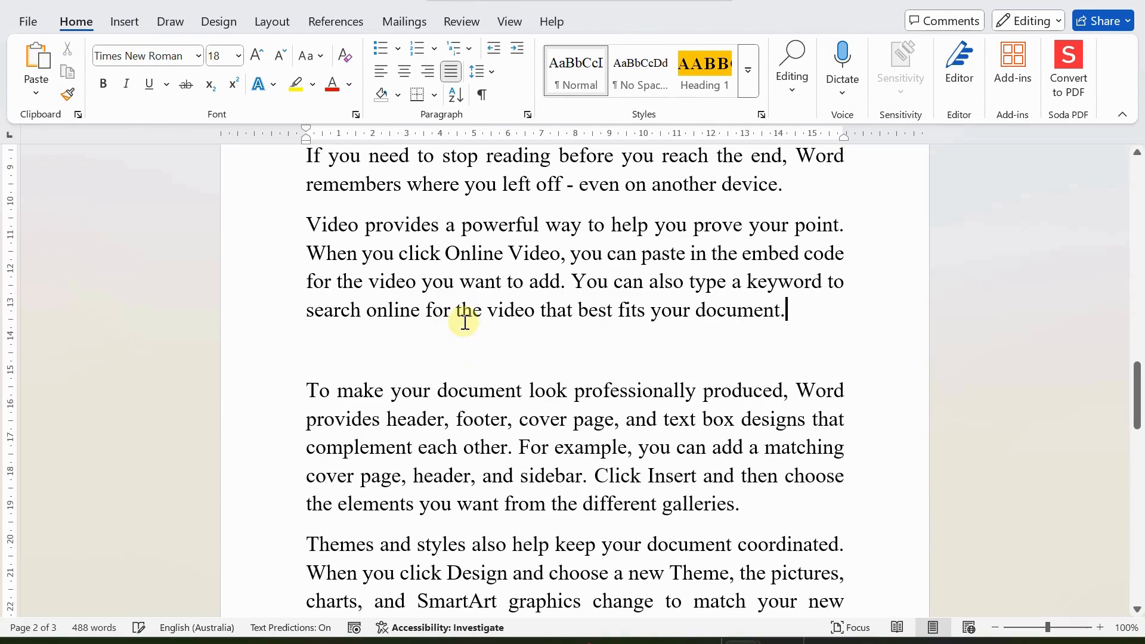
# Step: Reopen Online Pictures and search for 'Ripe tomatoe', browsing the Creative Commons results
pyautogui.click(124, 21)
pyautogui.click(195, 84)
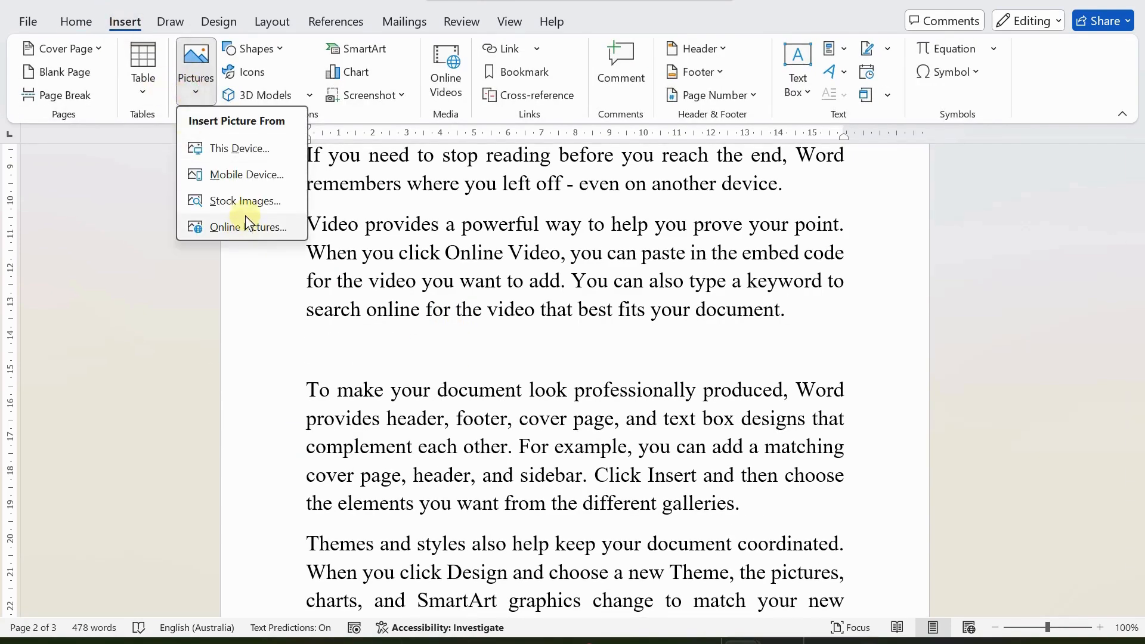
pyautogui.click(233, 229)
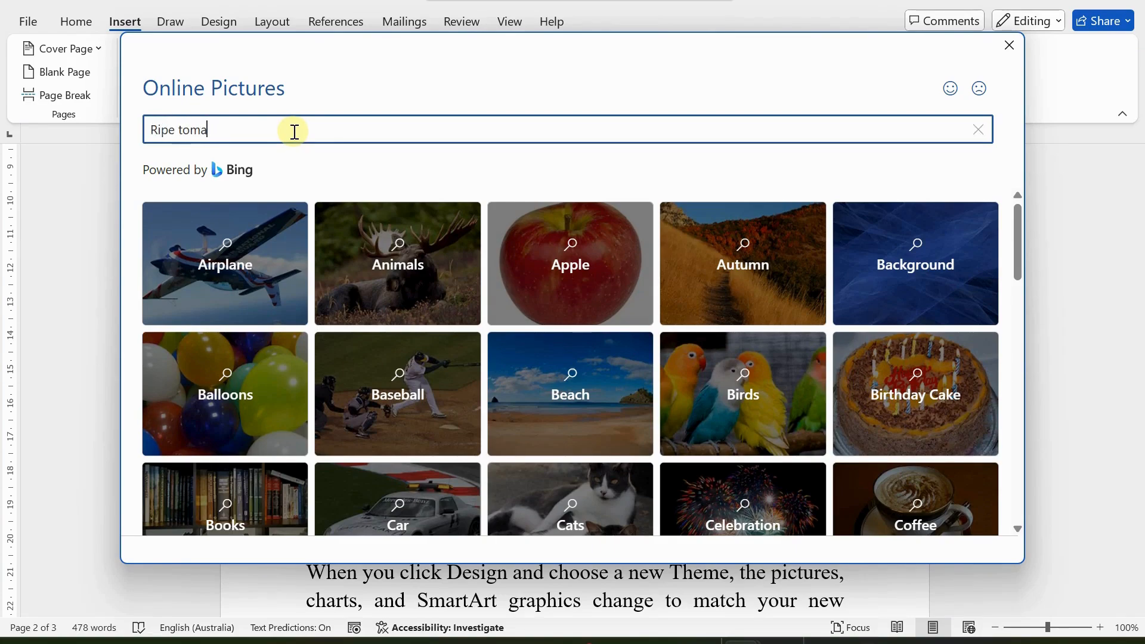
pyautogui.press('Return')
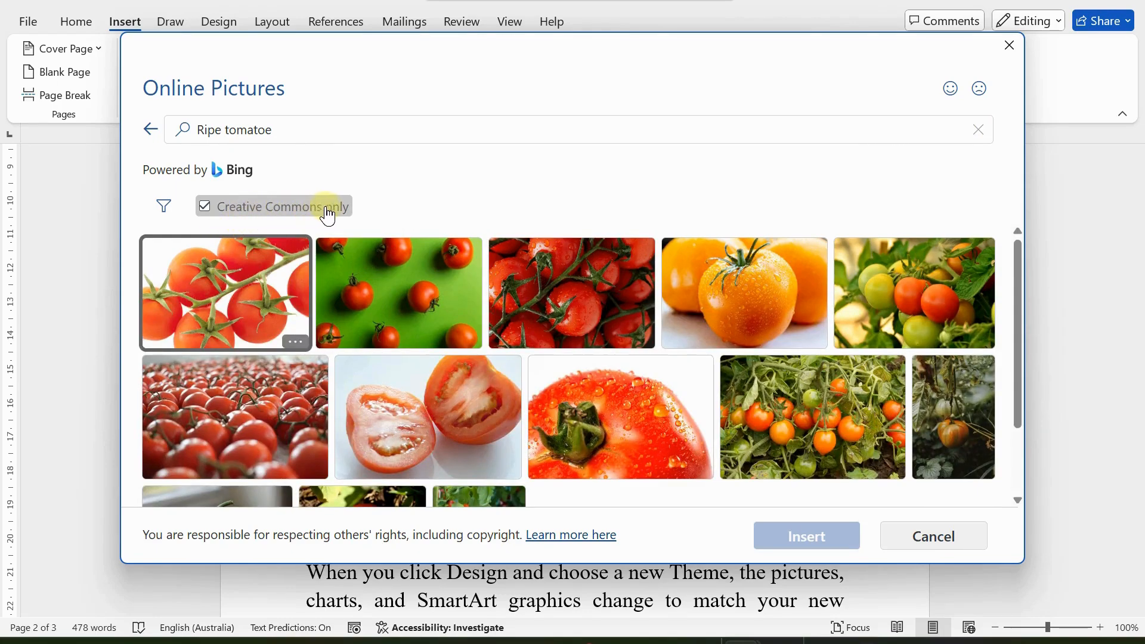
pyautogui.scroll(-2, 595, 338)
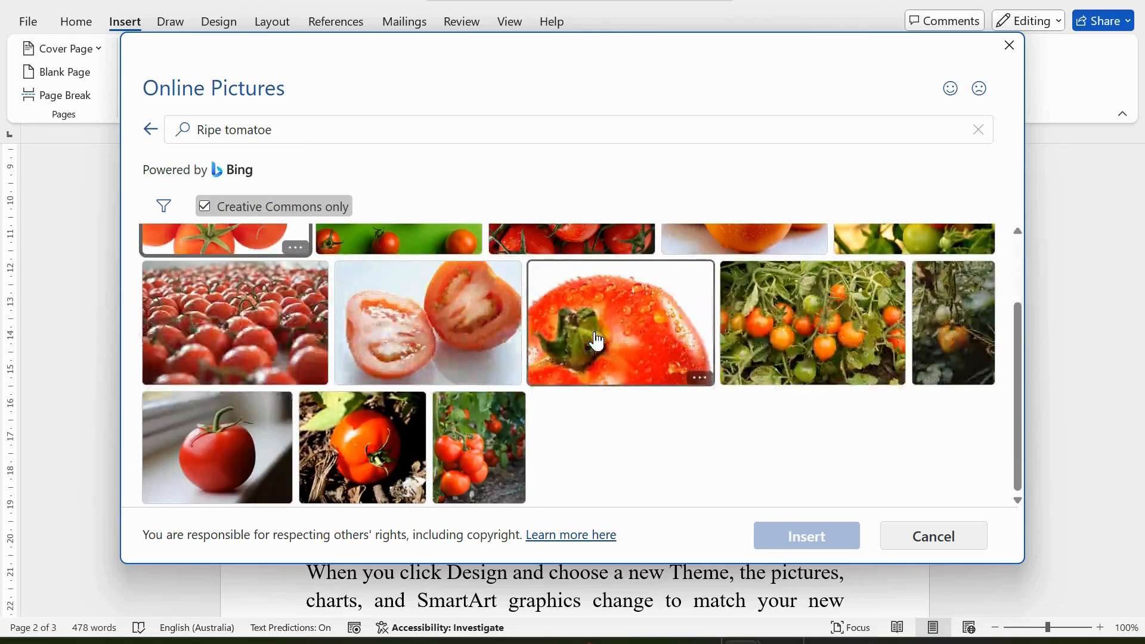
pyautogui.scroll(2, 597, 341)
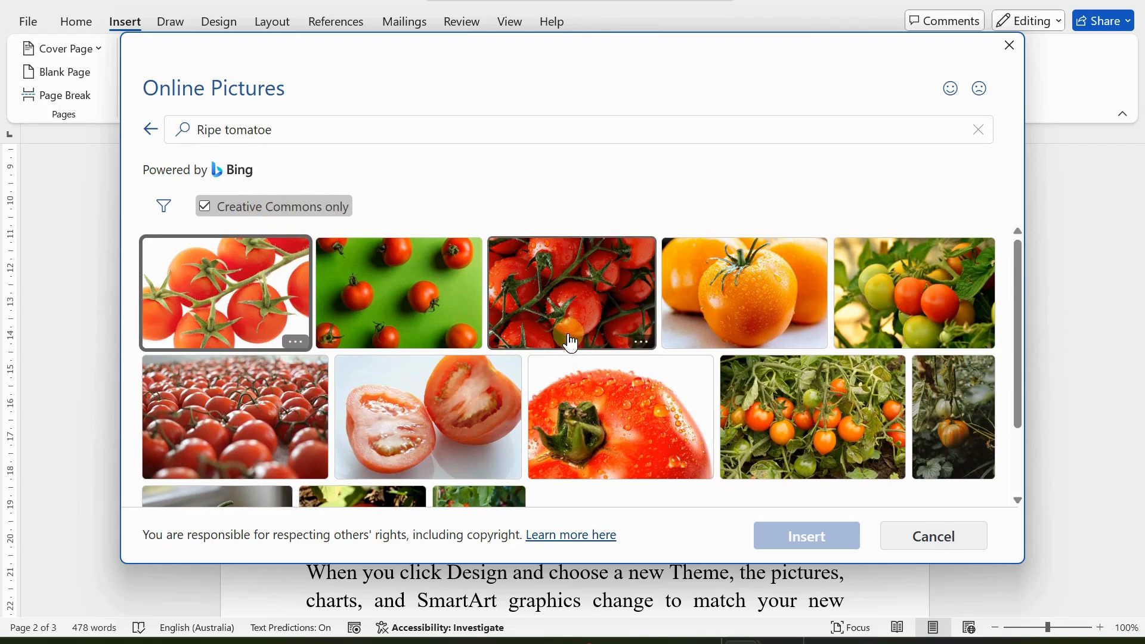
pyautogui.scroll(-2, 569, 345)
pyautogui.scroll(2, 570, 345)
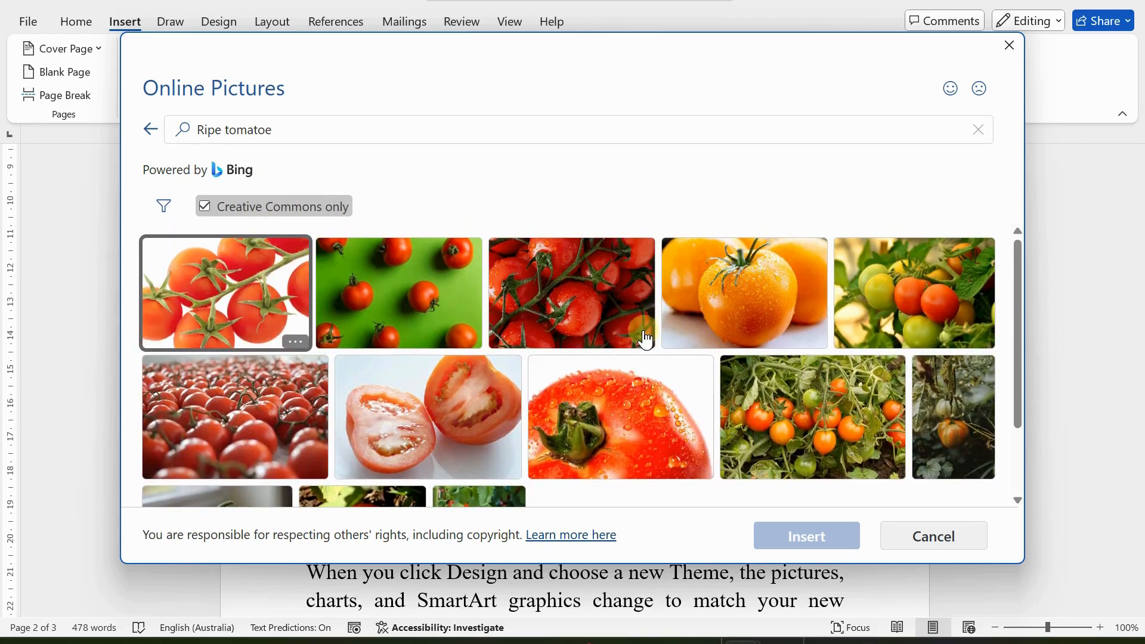
# Step: Include non-Creative Commons results and insert the photo of red tomatoes on the vine
pyautogui.click(206, 209)
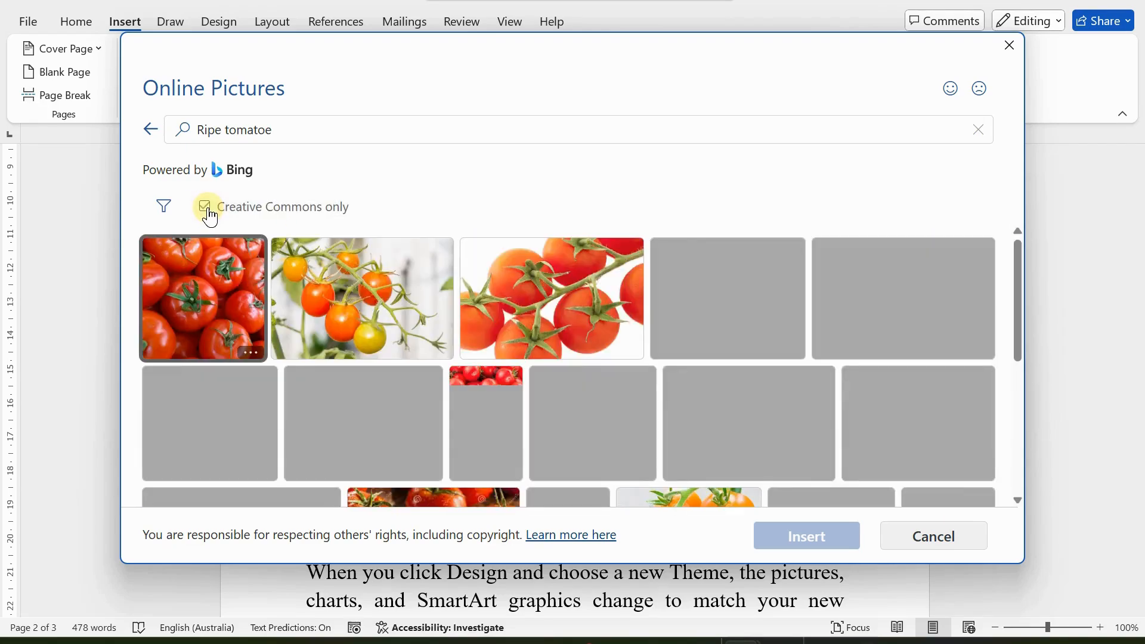
pyautogui.scroll(-4, 537, 310)
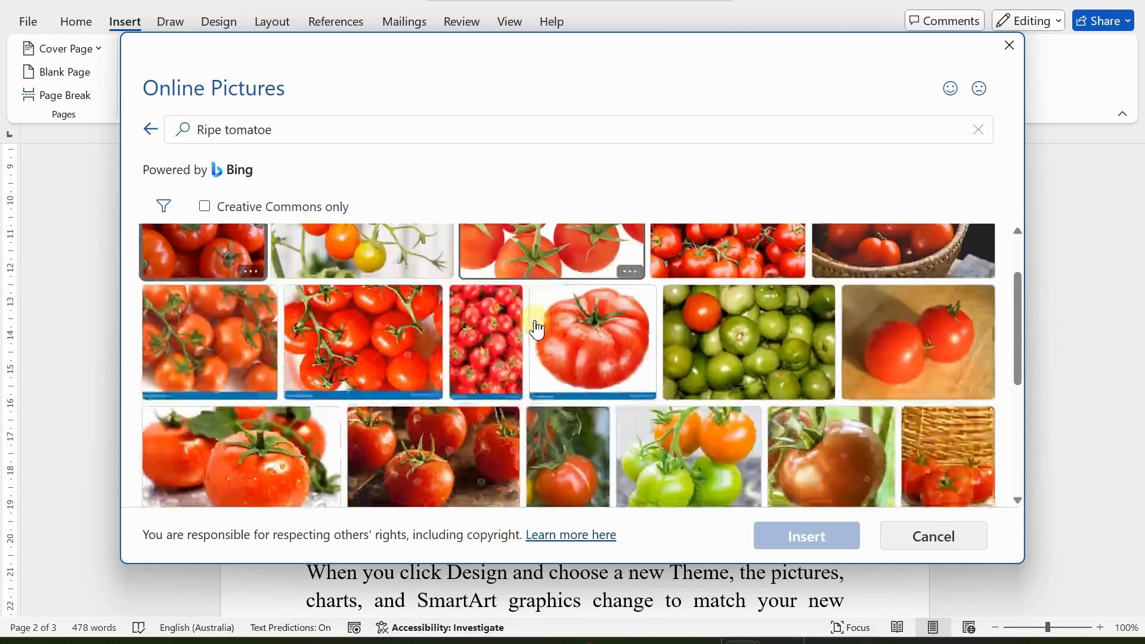
pyautogui.scroll(-3, 537, 328)
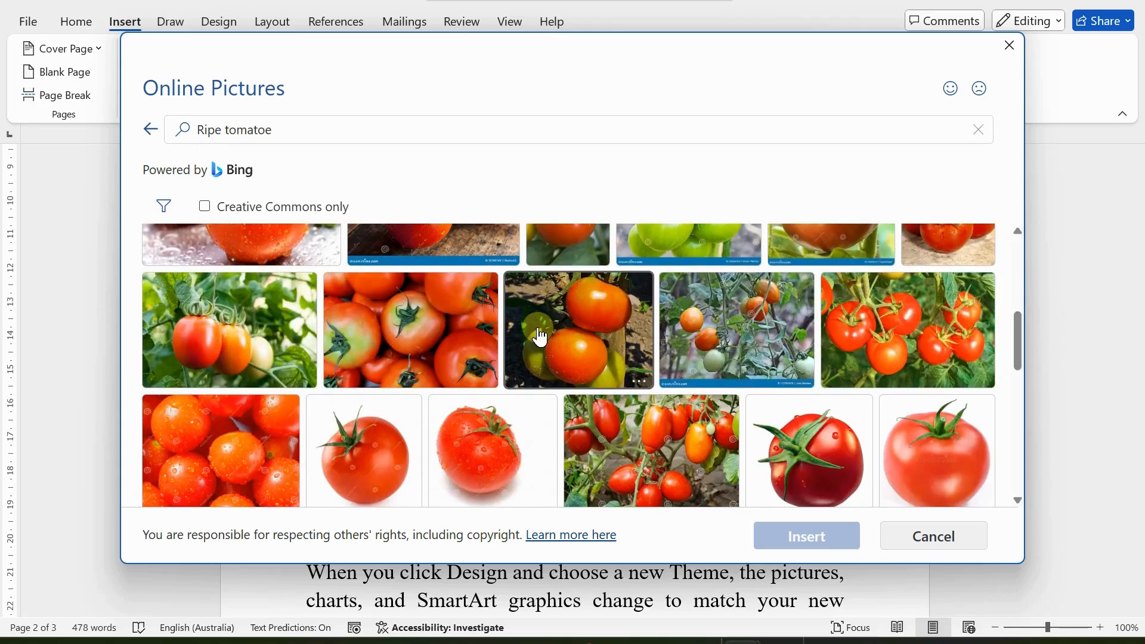
pyautogui.scroll(-5, 540, 337)
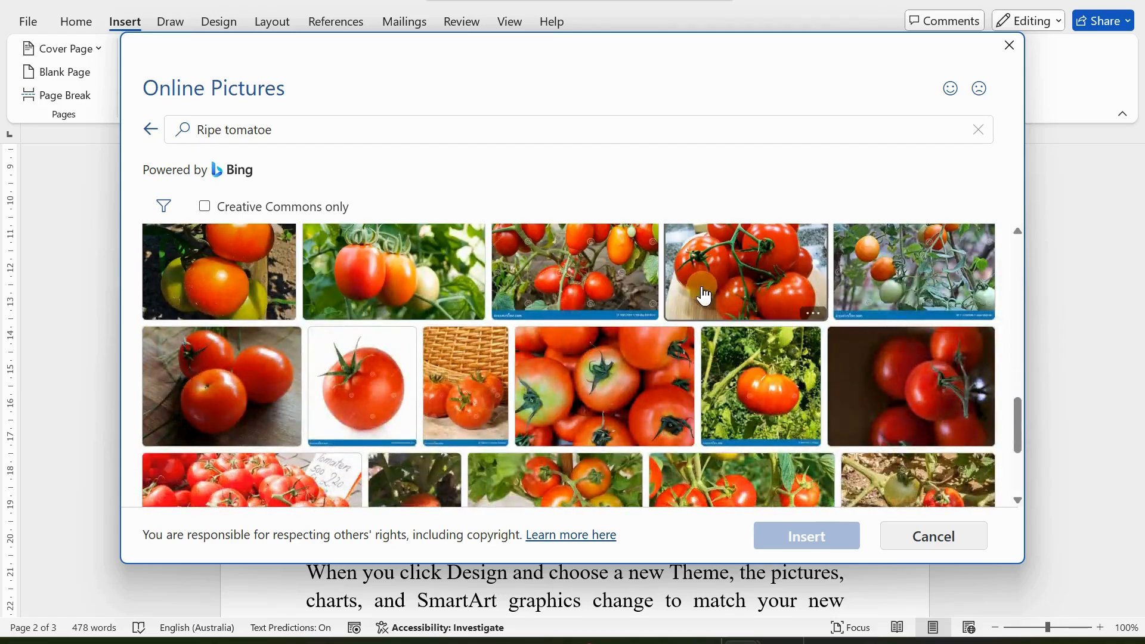
pyautogui.scroll(-3, 695, 305)
pyautogui.scroll(2, 726, 345)
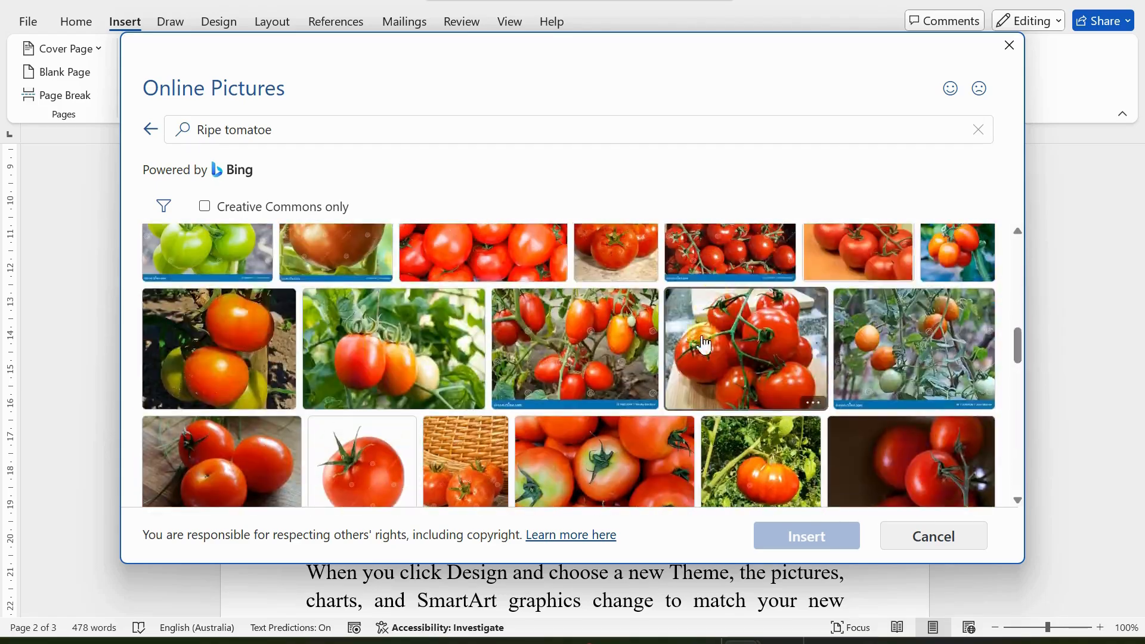
pyautogui.click(727, 345)
pyautogui.click(775, 539)
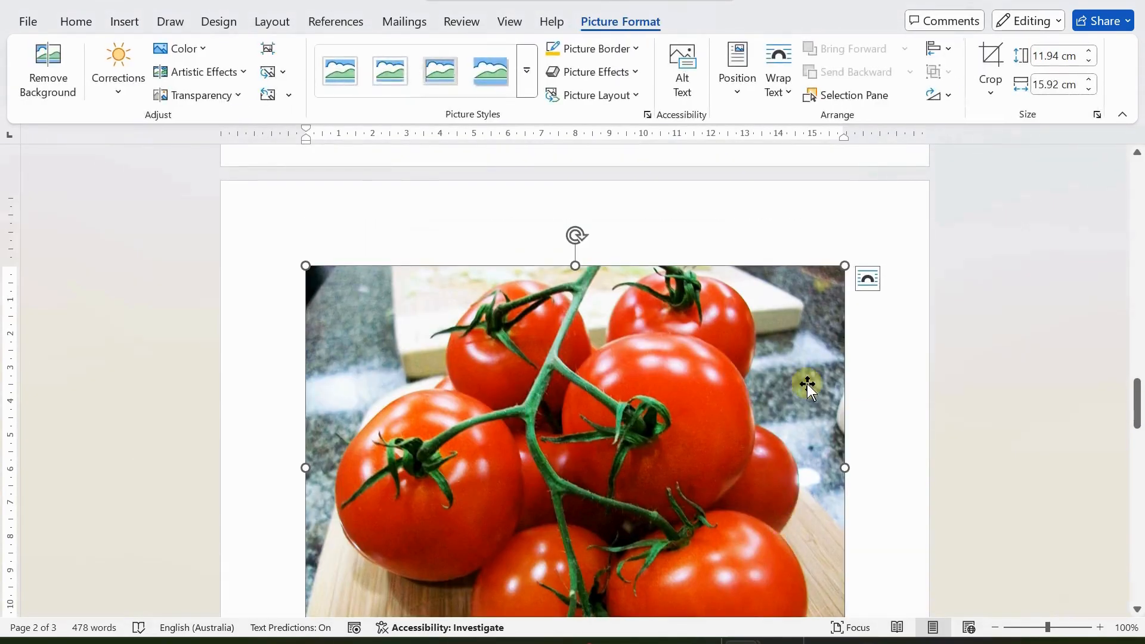
pyautogui.scroll(8, 863, 386)
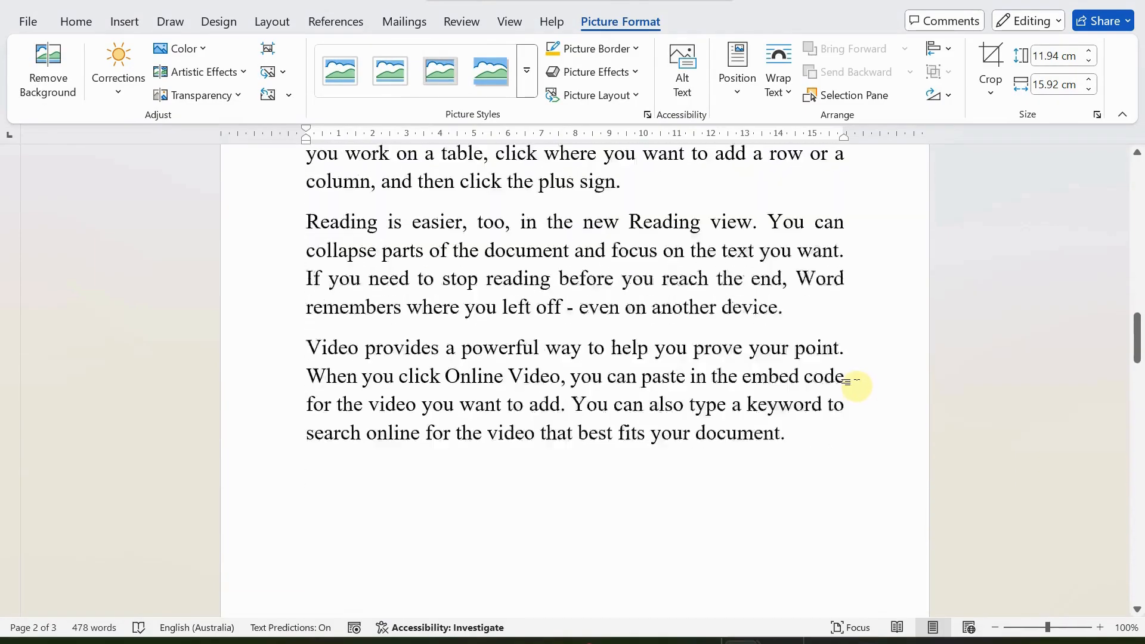
pyautogui.scroll(-4, 859, 384)
pyautogui.scroll(-10, 854, 371)
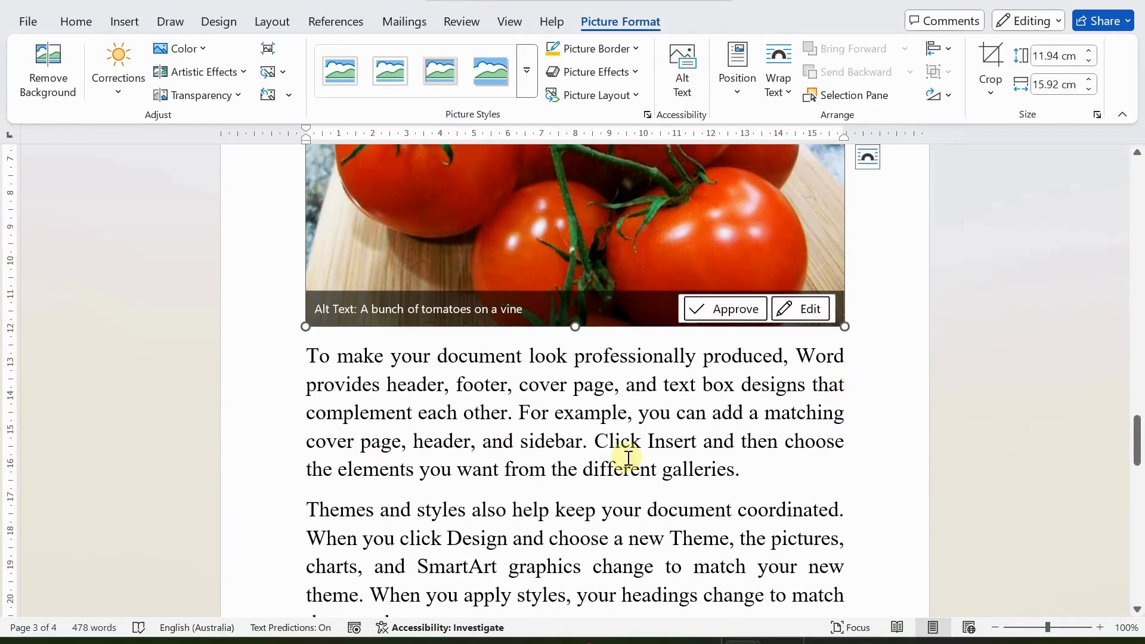
pyautogui.click(629, 459)
pyautogui.scroll(10, 653, 448)
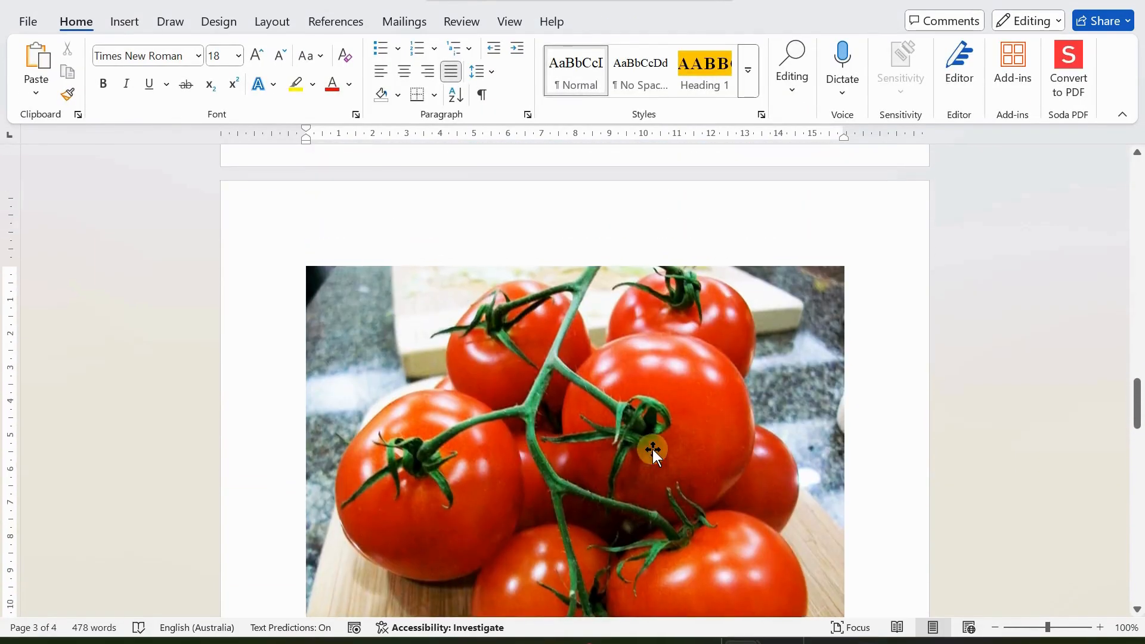
pyautogui.scroll(10, 653, 447)
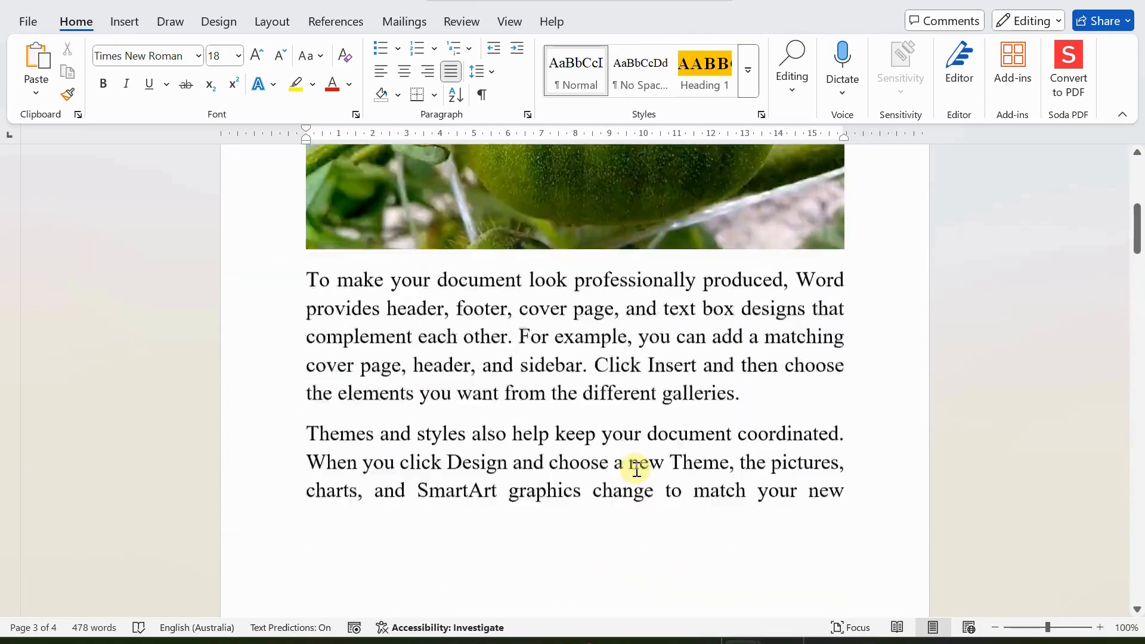
pyautogui.scroll(4, 635, 468)
pyautogui.scroll(-8, 635, 469)
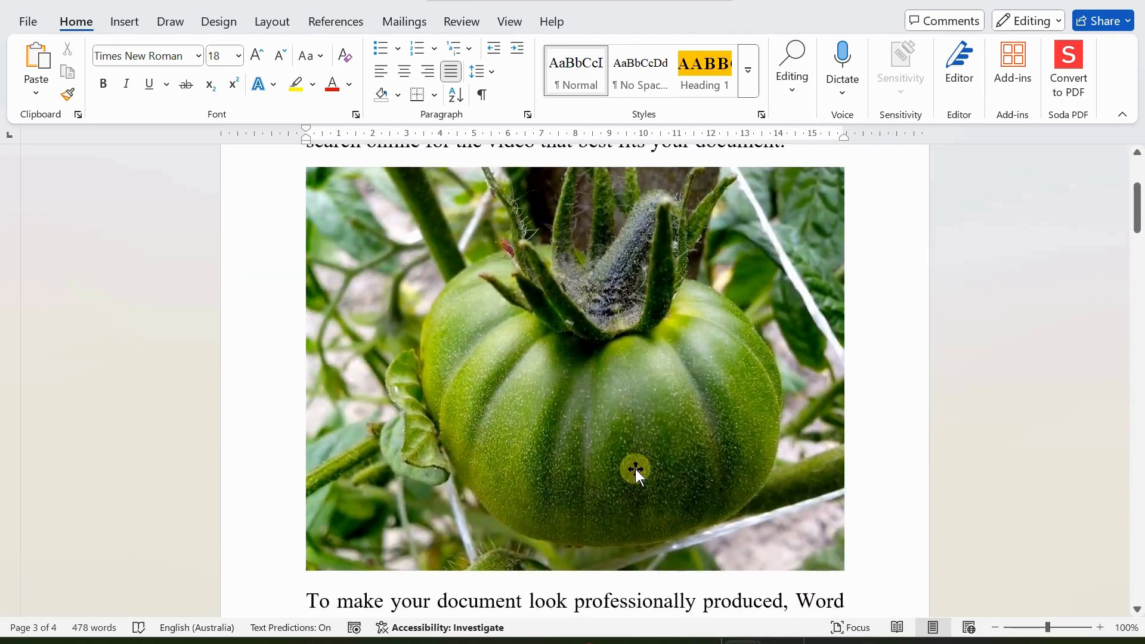
pyautogui.scroll(-15, 636, 468)
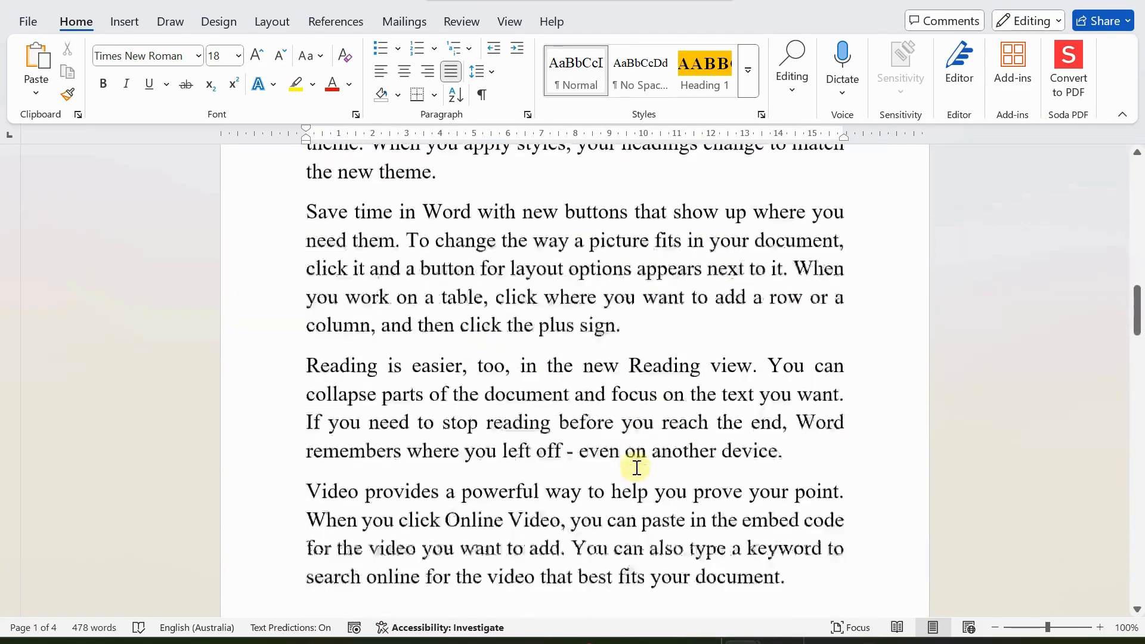
pyautogui.scroll(-10, 636, 467)
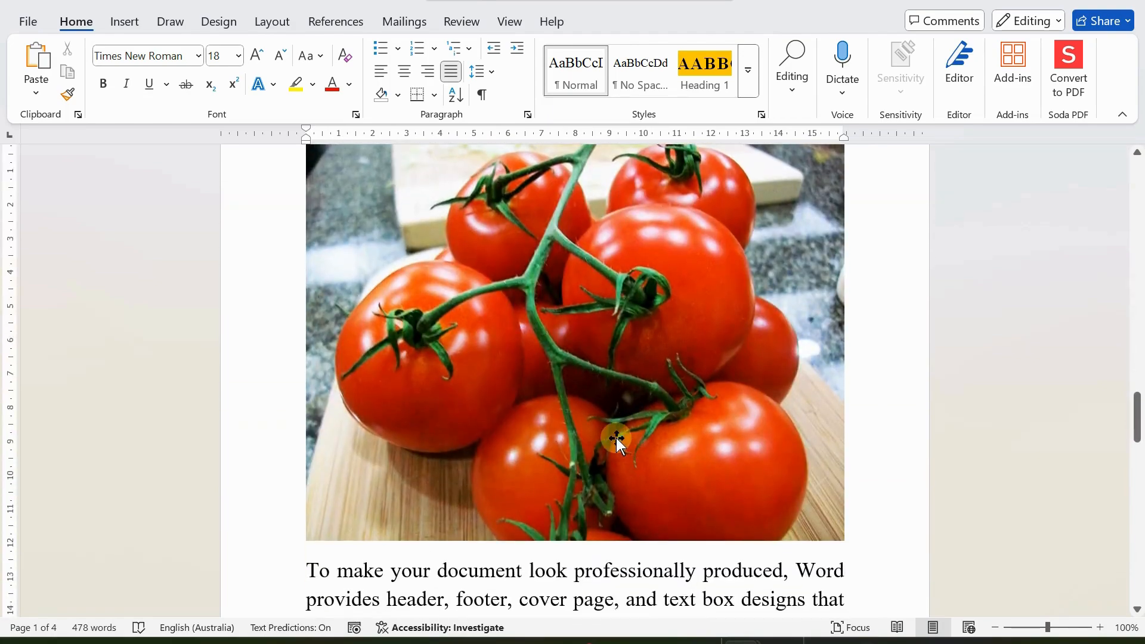
pyautogui.scroll(20, 619, 439)
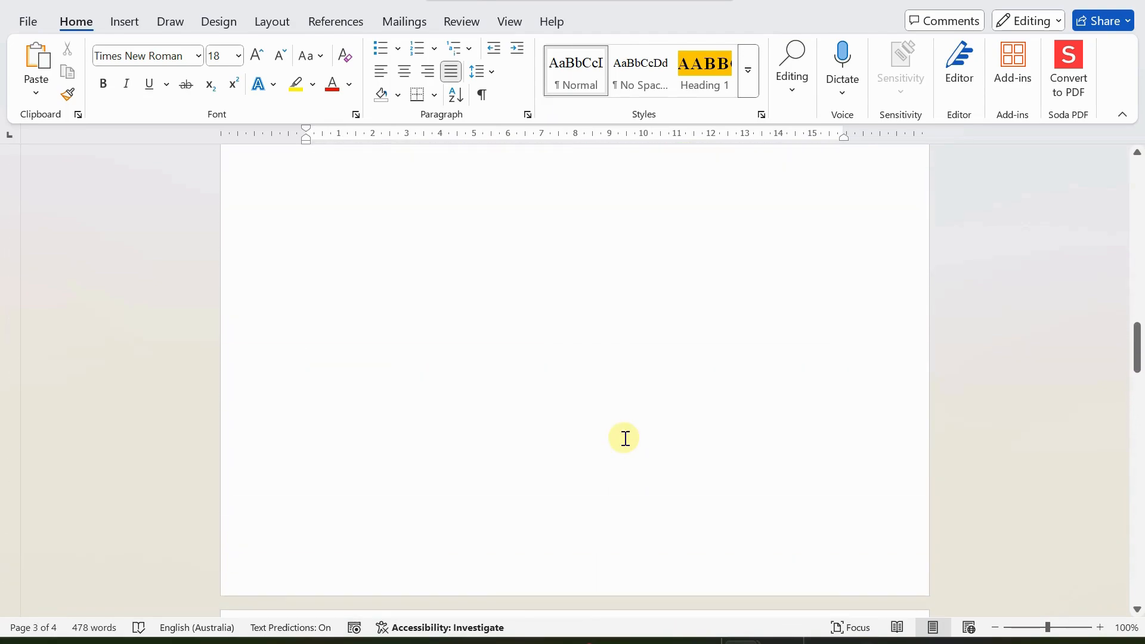
pyautogui.scroll(15, 618, 441)
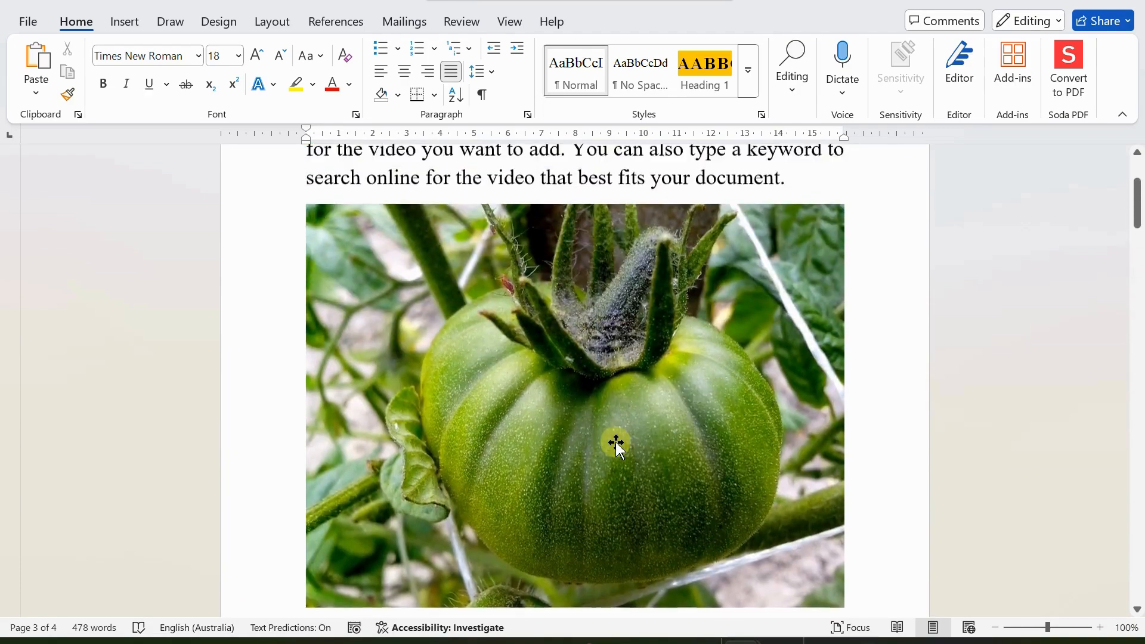
pyautogui.click(525, 376)
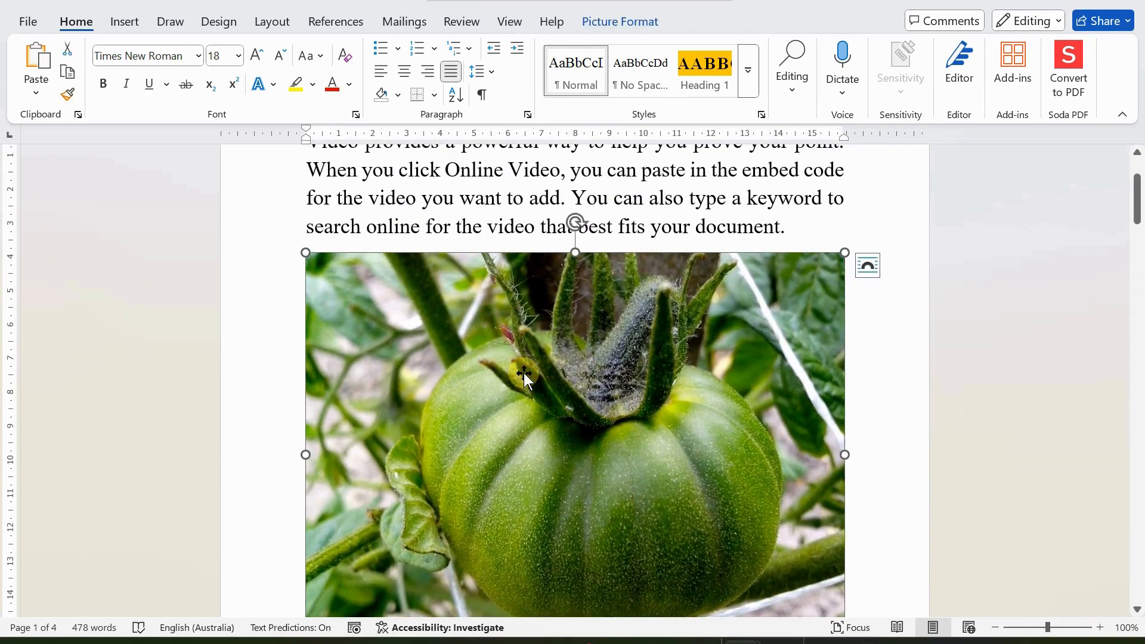
pyautogui.click(602, 23)
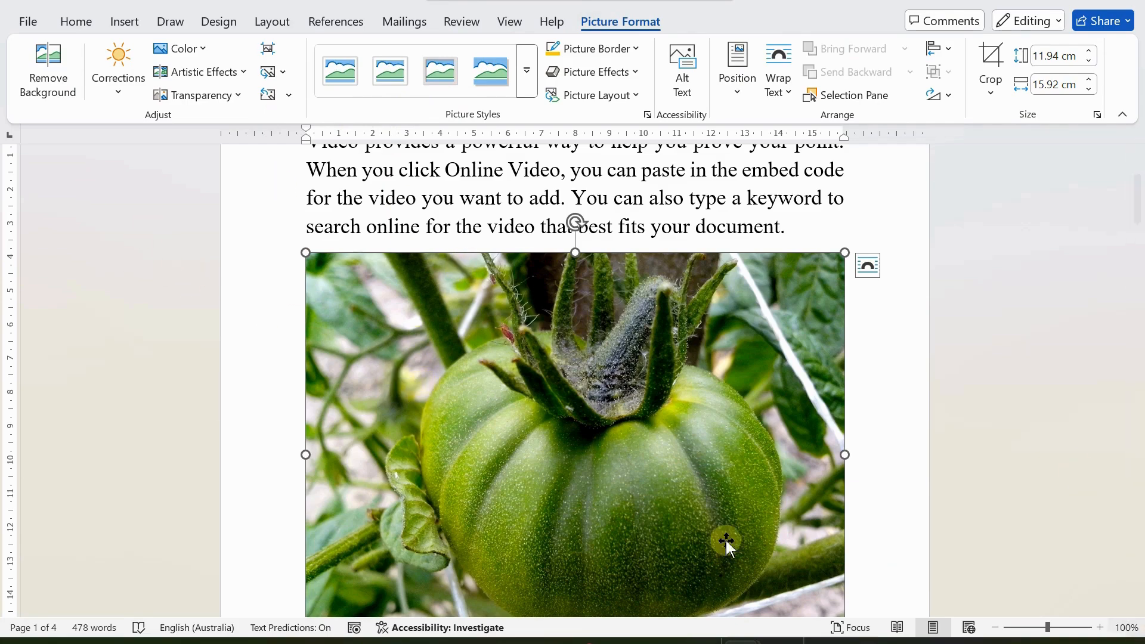
pyautogui.click(52, 61)
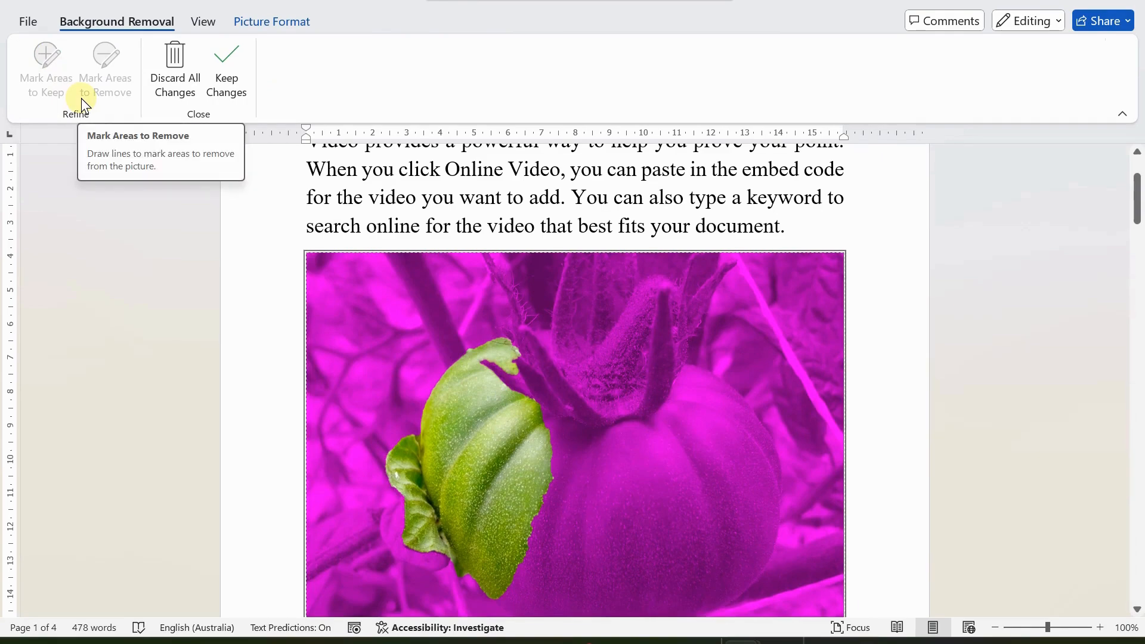
pyautogui.click(174, 58)
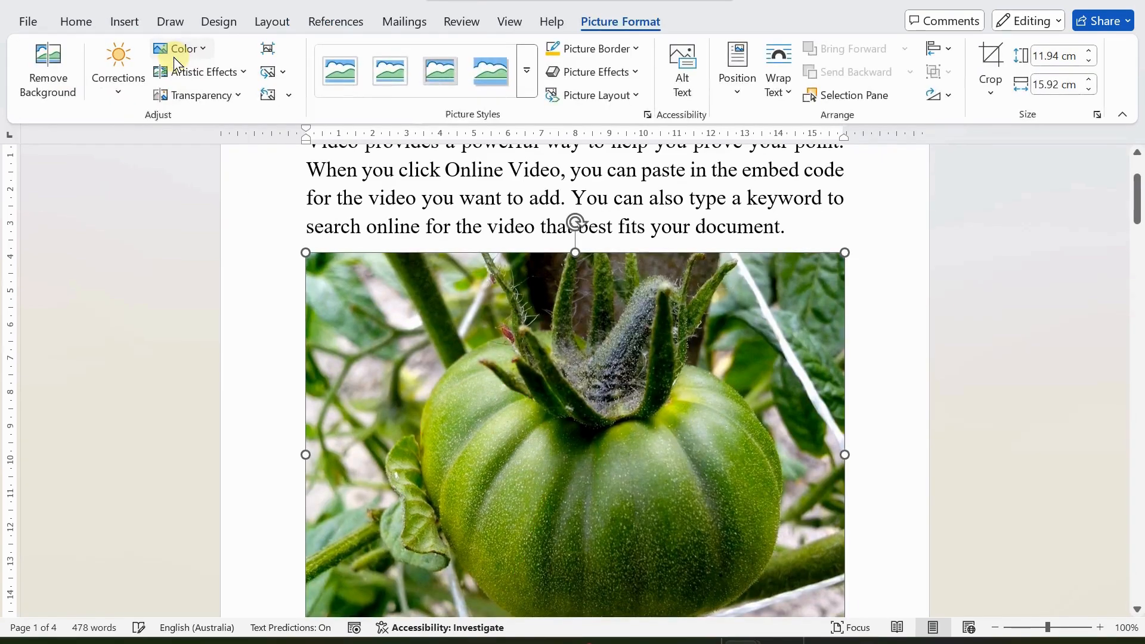
pyautogui.click(119, 91)
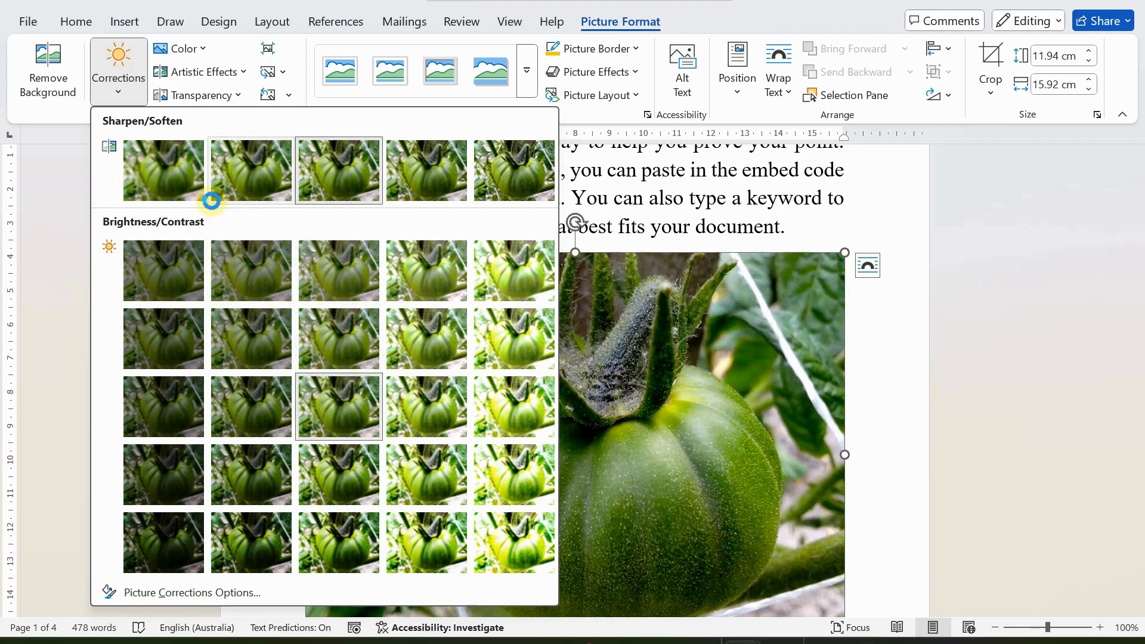
pyautogui.click(243, 73)
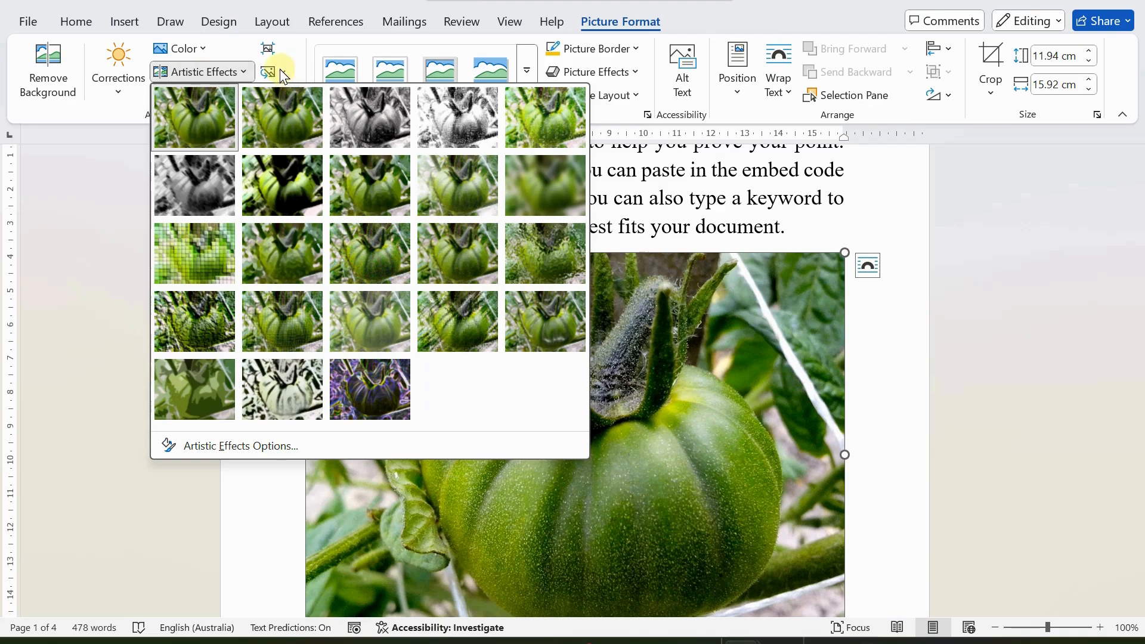
pyautogui.click(197, 52)
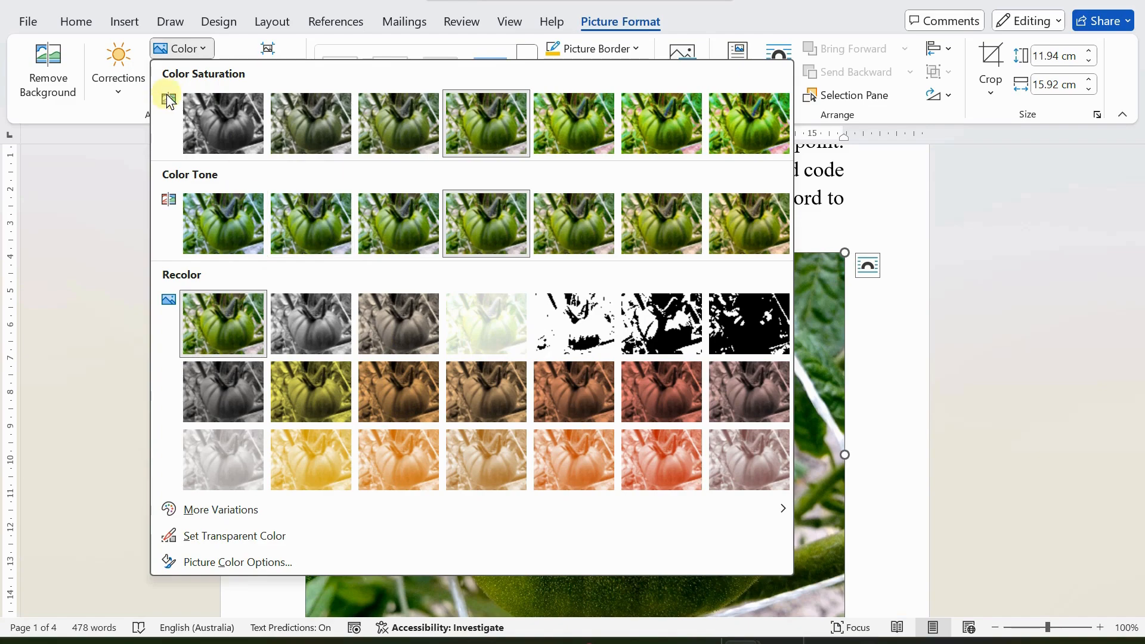
pyautogui.click(97, 113)
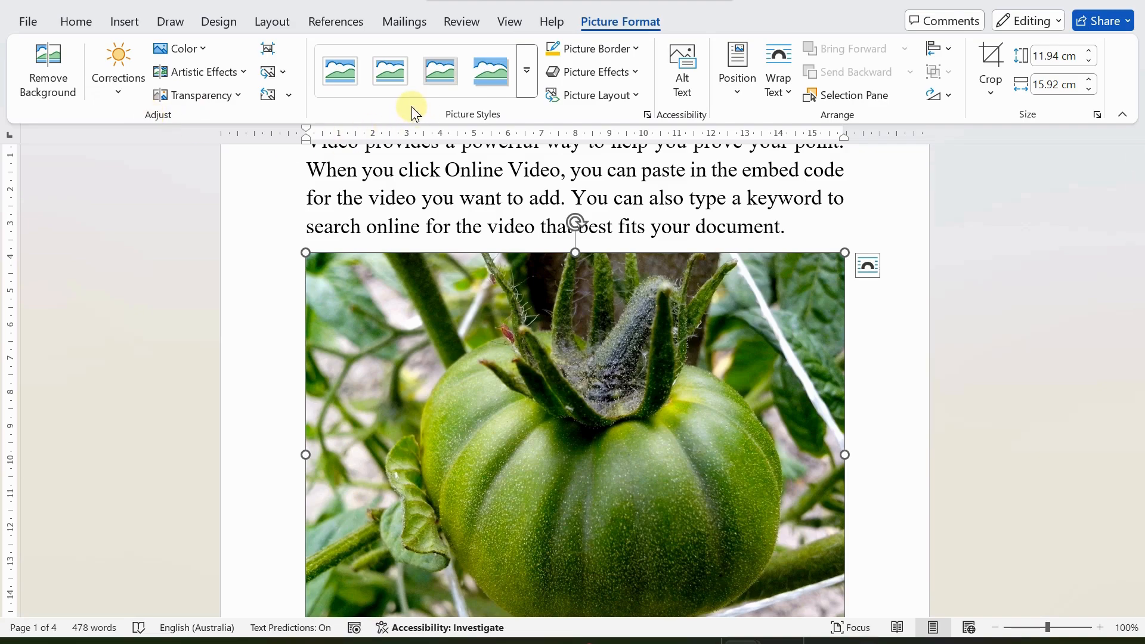
# Step: Give the green tomato picture the drop-shadow rectangle style, fourth in the gallery's first row
pyautogui.click(339, 71)
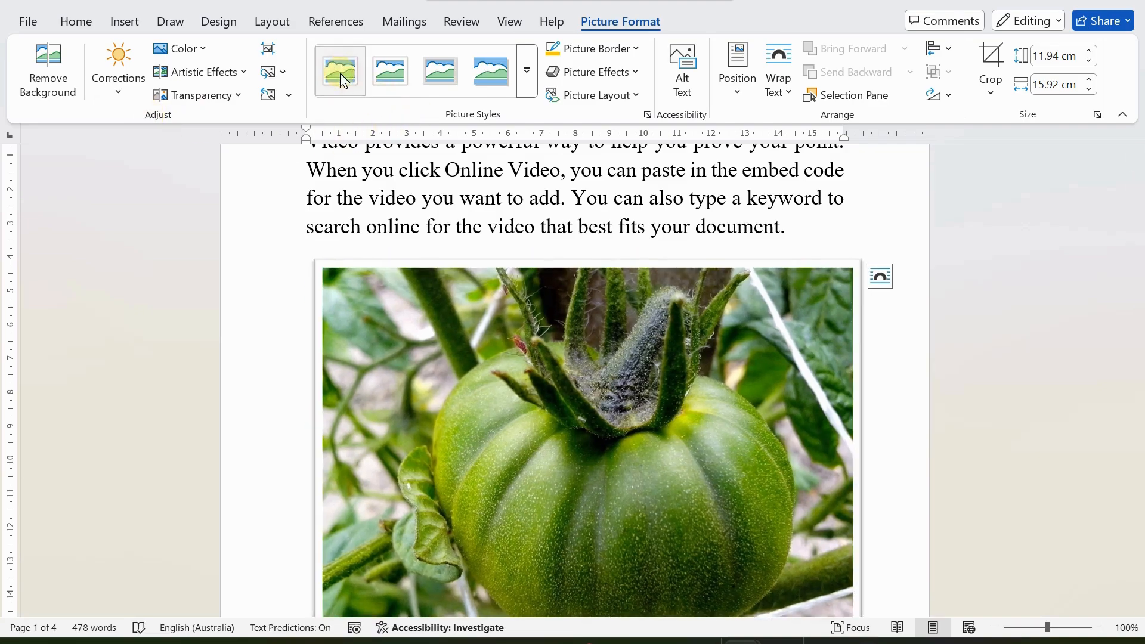
pyautogui.scroll(-2, 467, 365)
pyautogui.scroll(3, 468, 365)
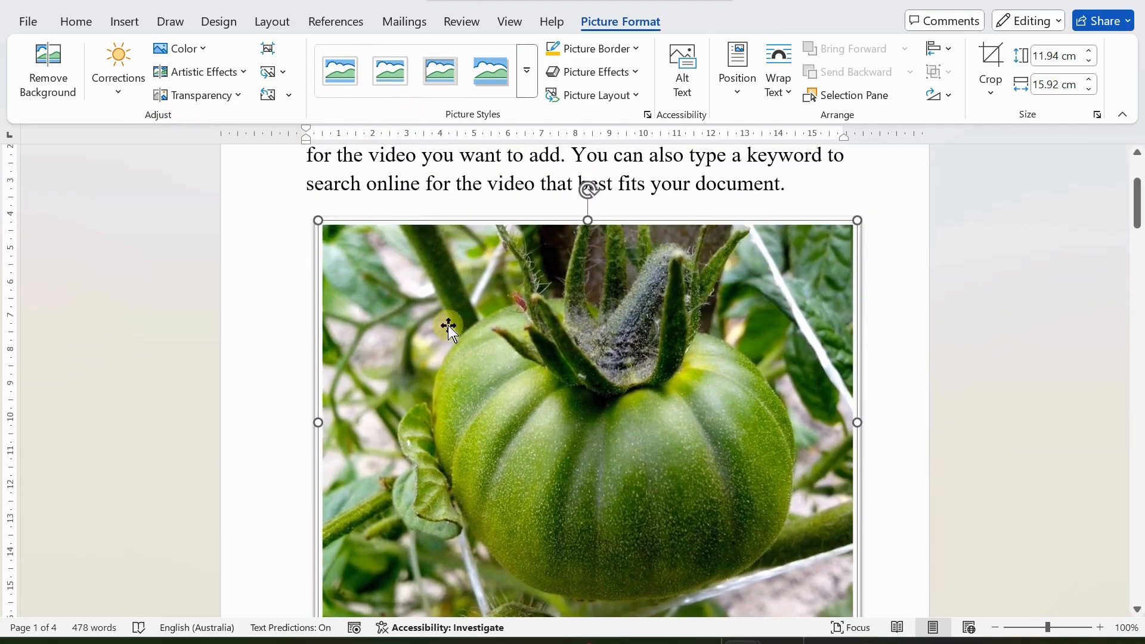
pyautogui.click(523, 87)
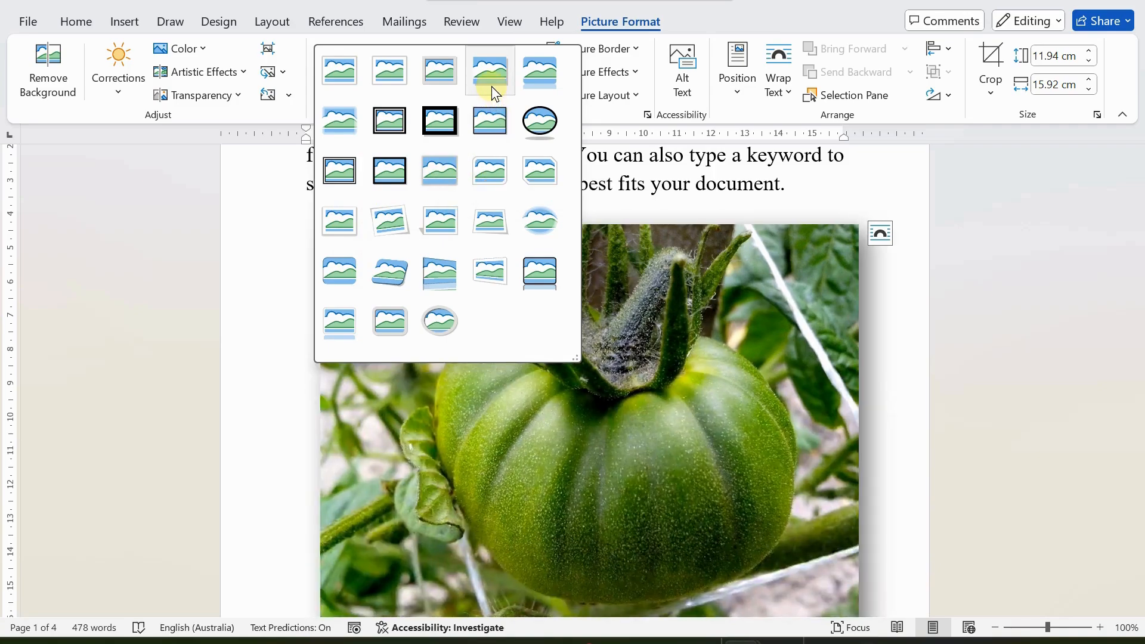
pyautogui.click(493, 92)
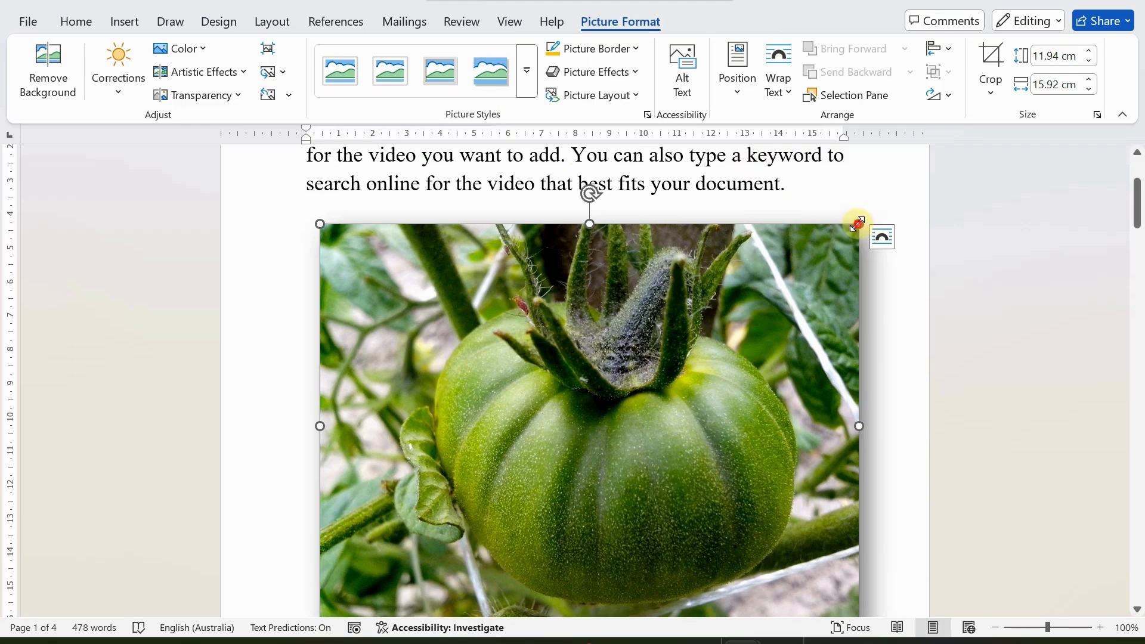
# Step: Resize the green tomato picture from its corner handle to 8.48 × 11.31 cm
pyautogui.moveTo(857, 224); pyautogui.dragTo(562, 342)
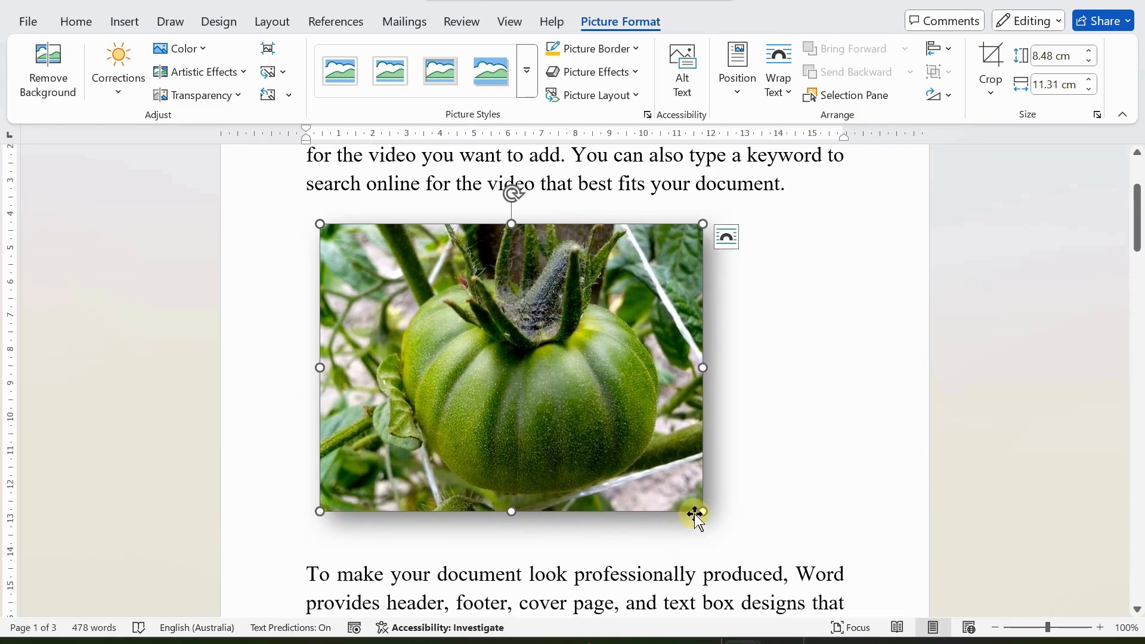
pyautogui.moveTo(701, 506); pyautogui.dragTo(670, 486)
pyautogui.scroll(-3, 767, 478)
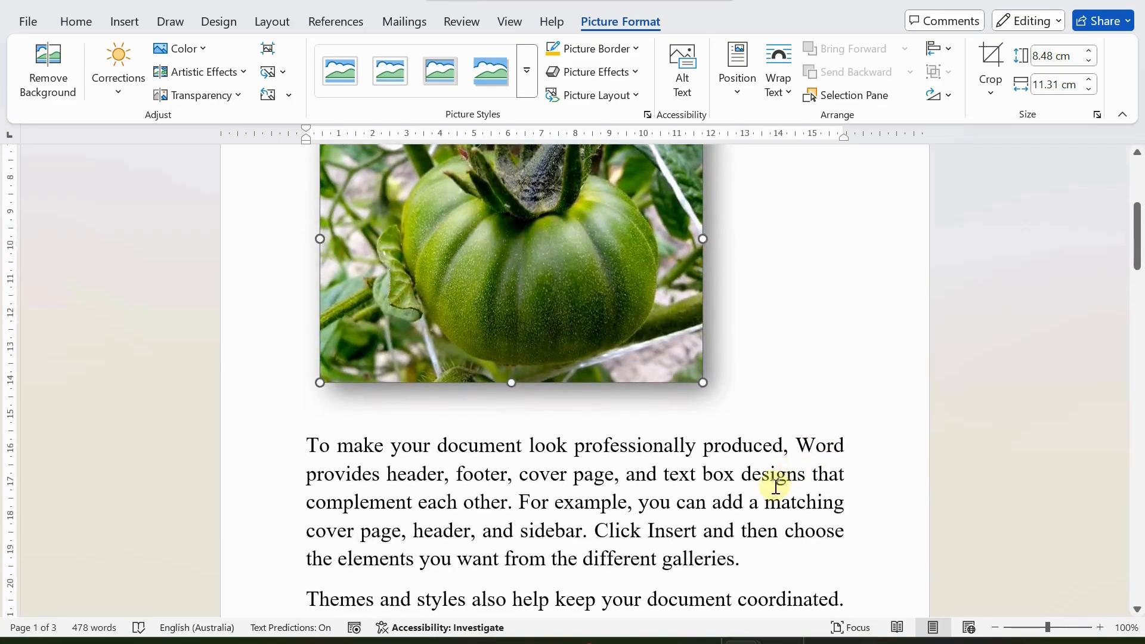
pyautogui.scroll(-5, 686, 507)
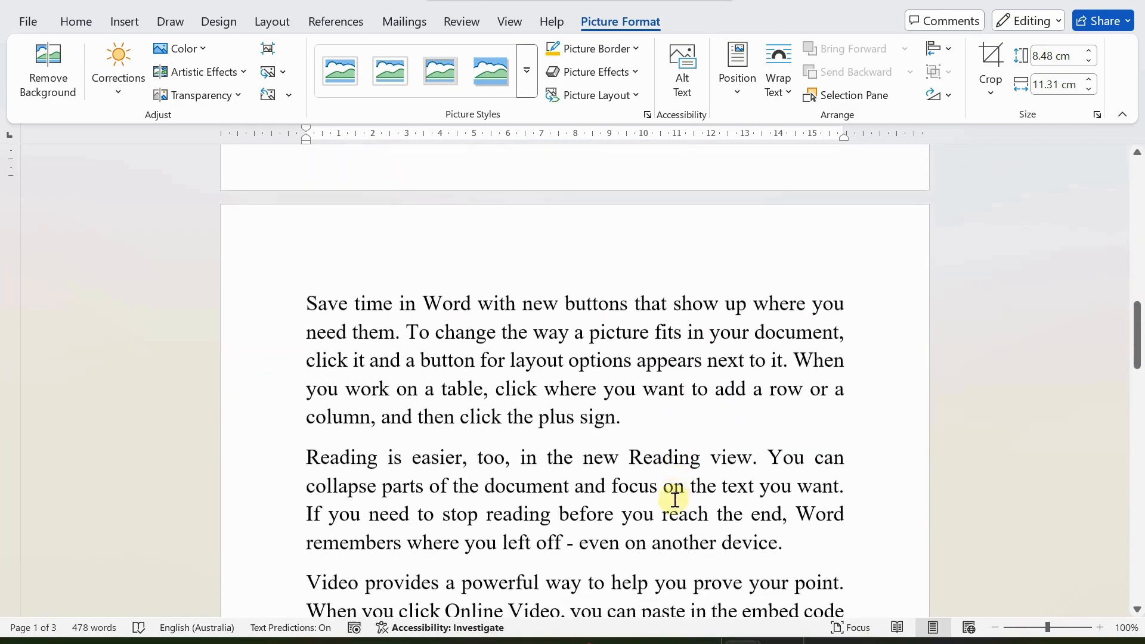
pyautogui.scroll(8, 675, 500)
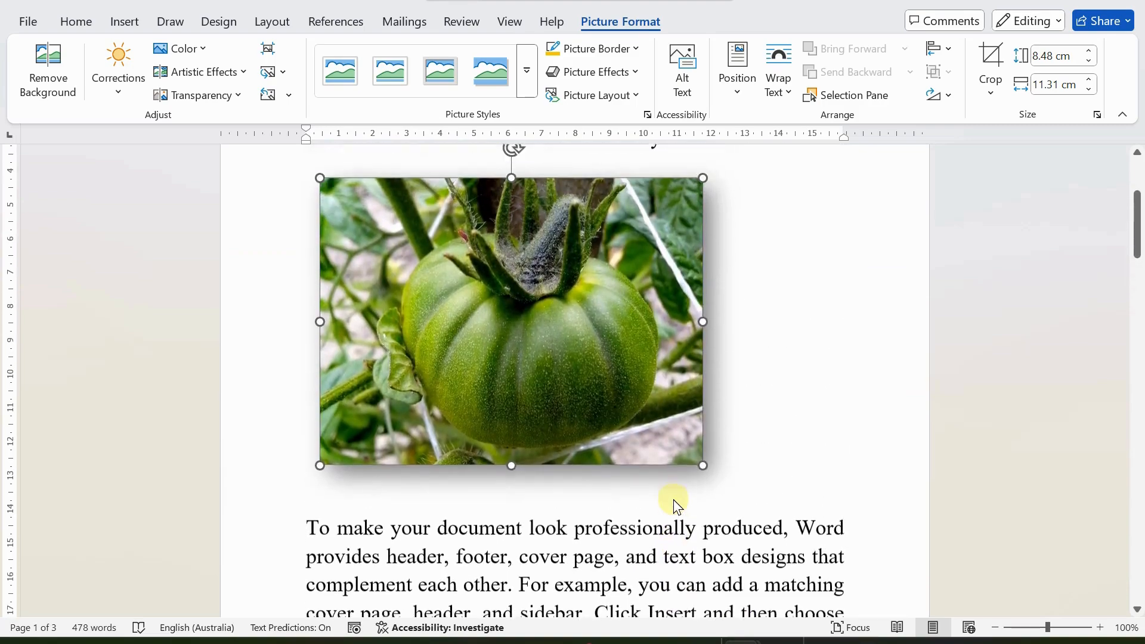
pyautogui.scroll(3, 675, 500)
pyautogui.scroll(-2, 685, 488)
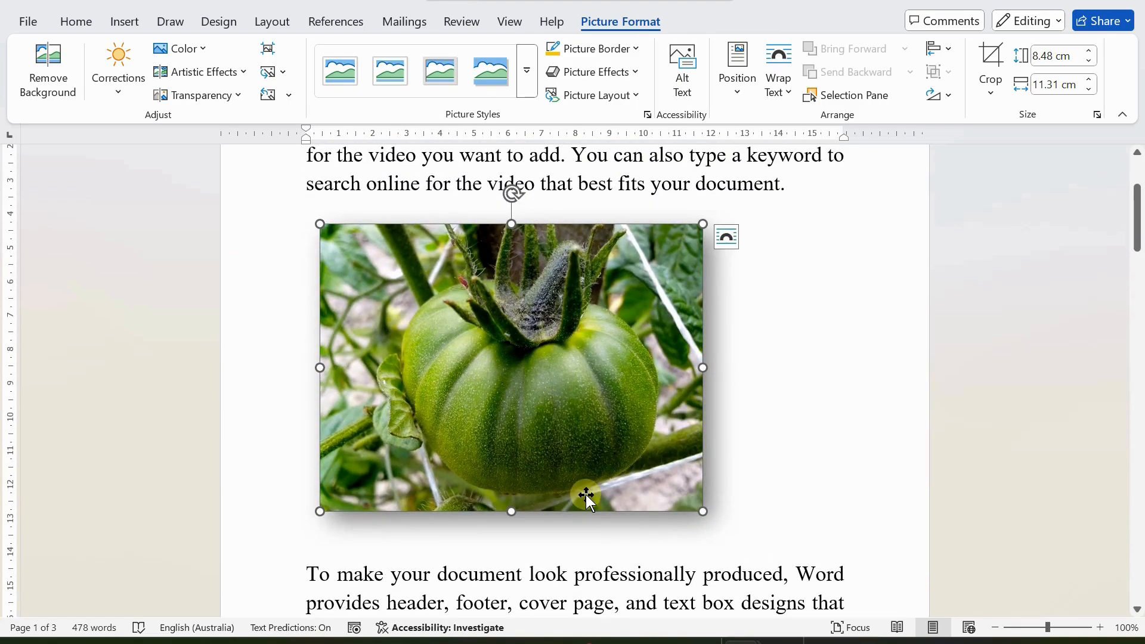
pyautogui.scroll(-1, 586, 500)
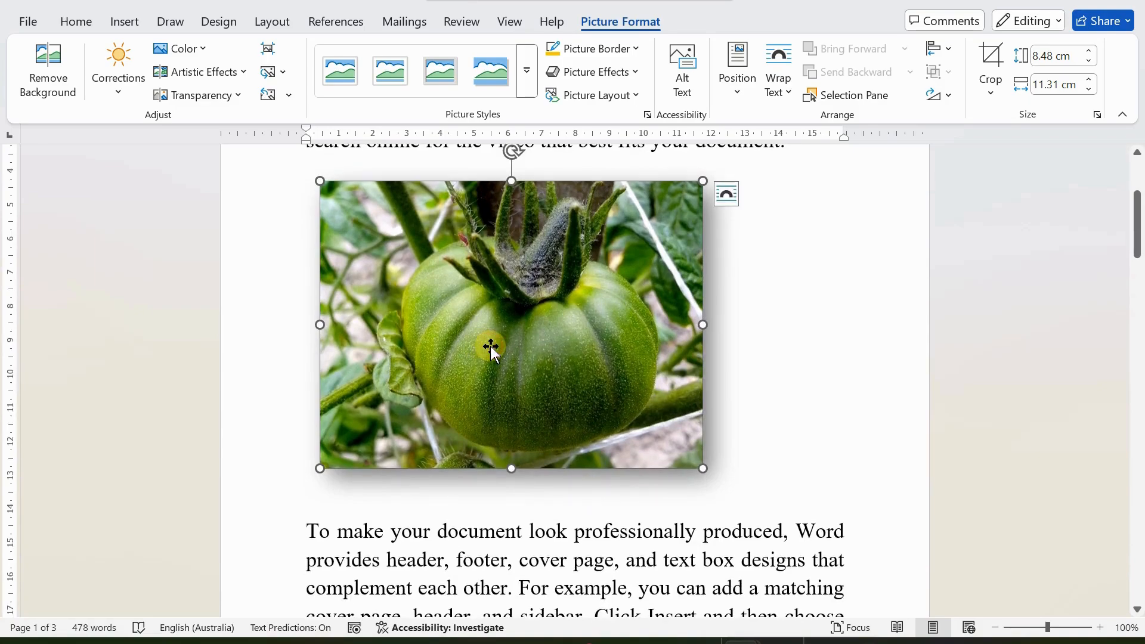
# Step: Copy the green tomato picture's drop shadow onto the red tomato picture with Format Painter
pyautogui.click(74, 18)
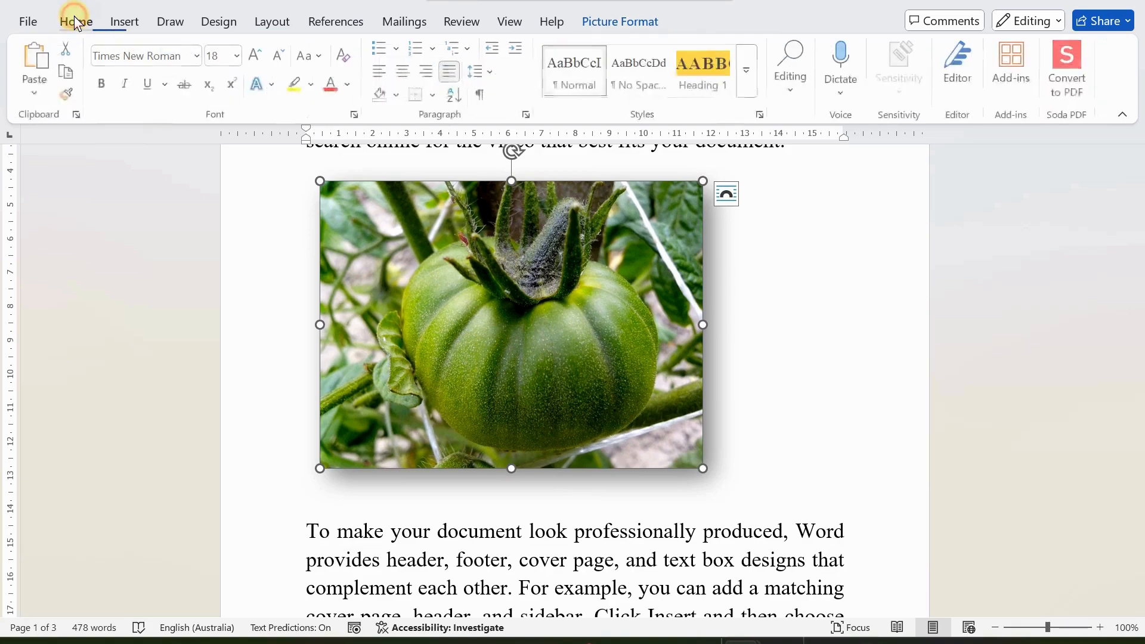
pyautogui.click(68, 95)
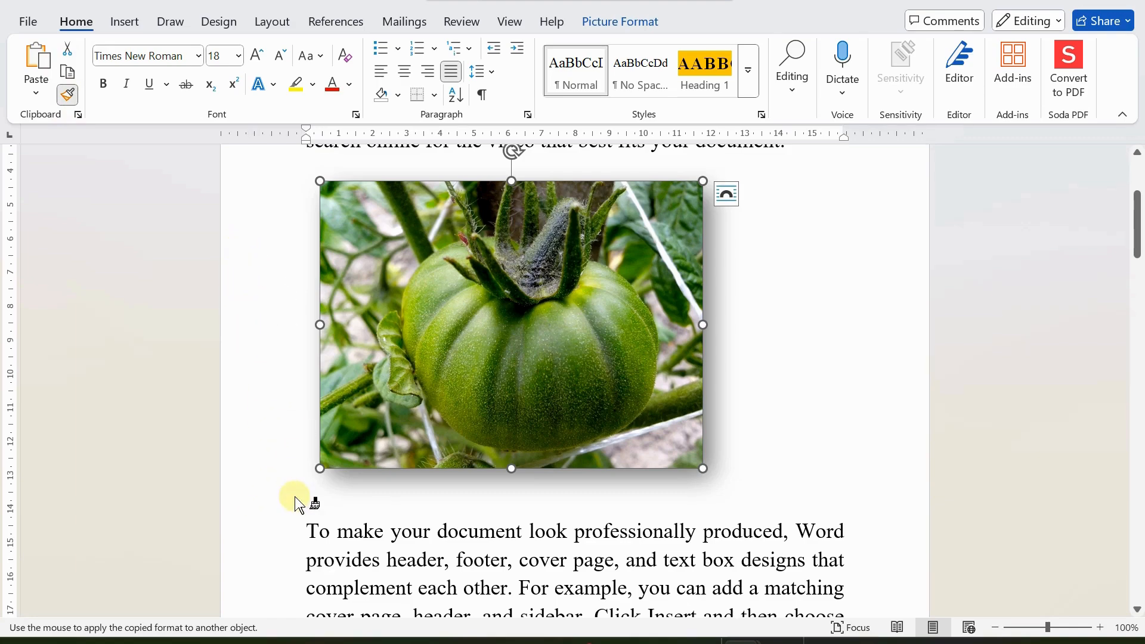
pyautogui.scroll(-3, 295, 500)
pyautogui.scroll(-14, 295, 499)
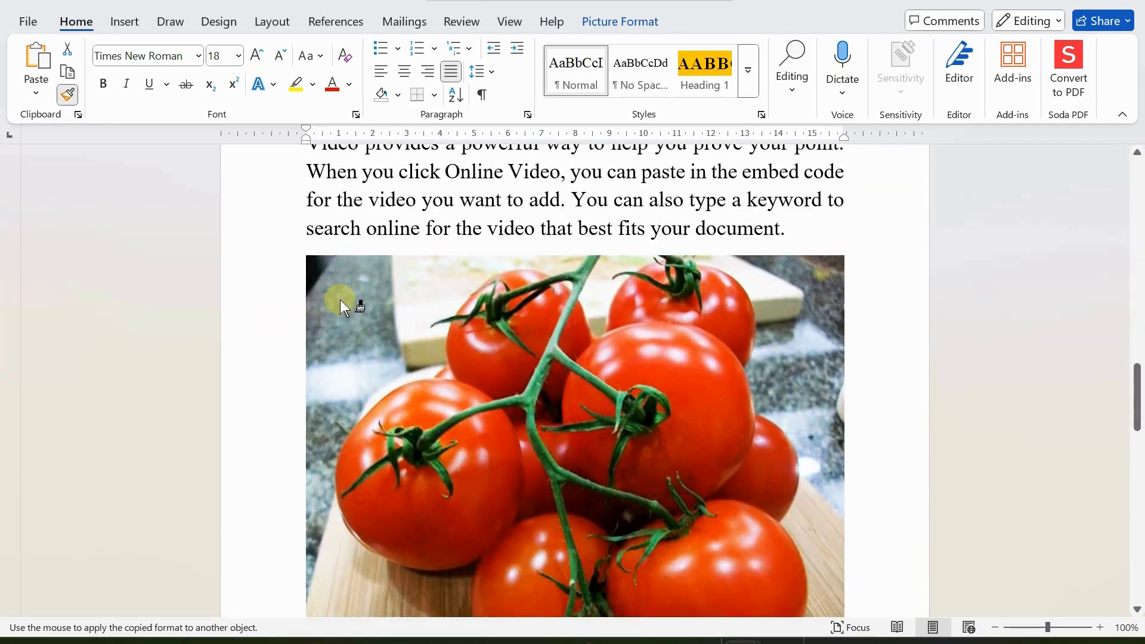
pyautogui.click(341, 311)
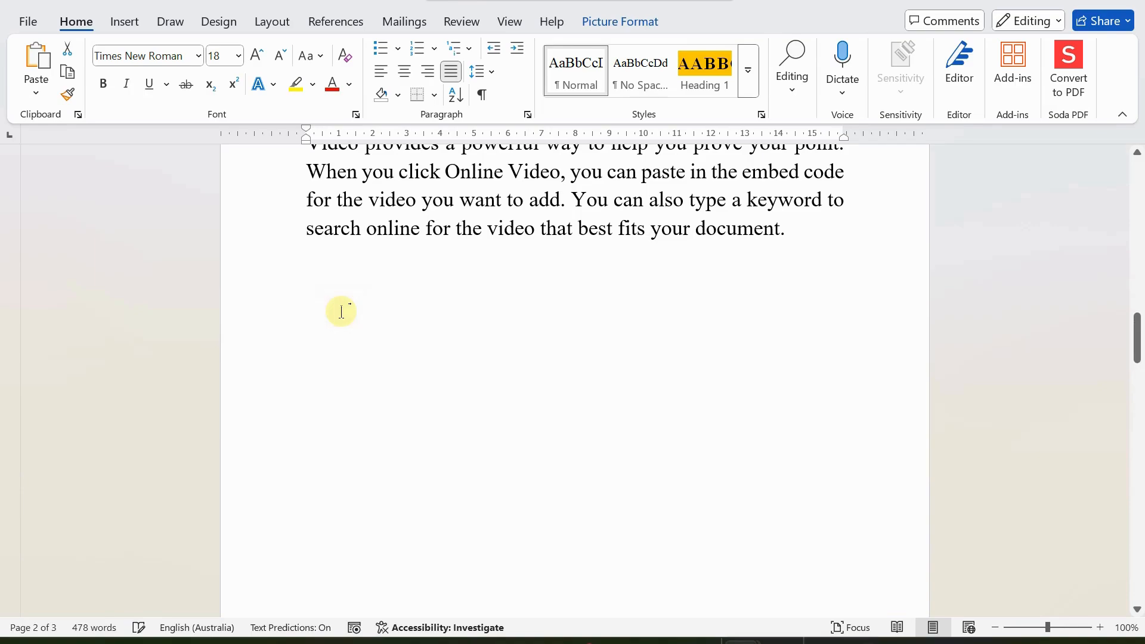
# Step: Shrink the red tomato picture slightly by dragging a corner handle inward
pyautogui.scroll(5, 442, 409)
pyautogui.scroll(-8, 442, 404)
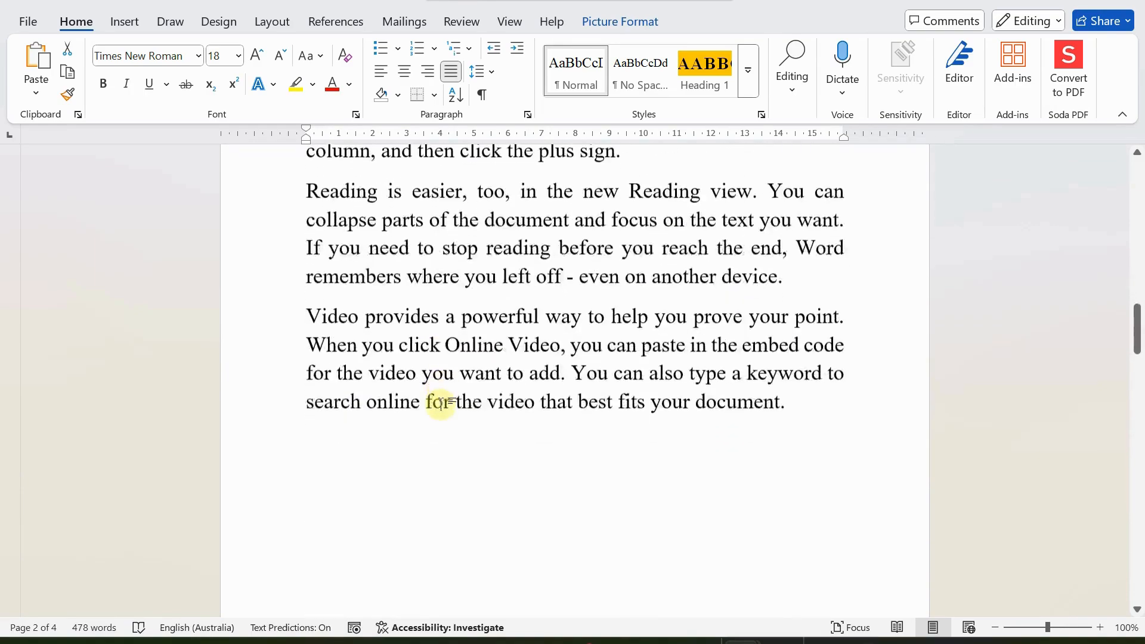
pyautogui.scroll(-8, 435, 395)
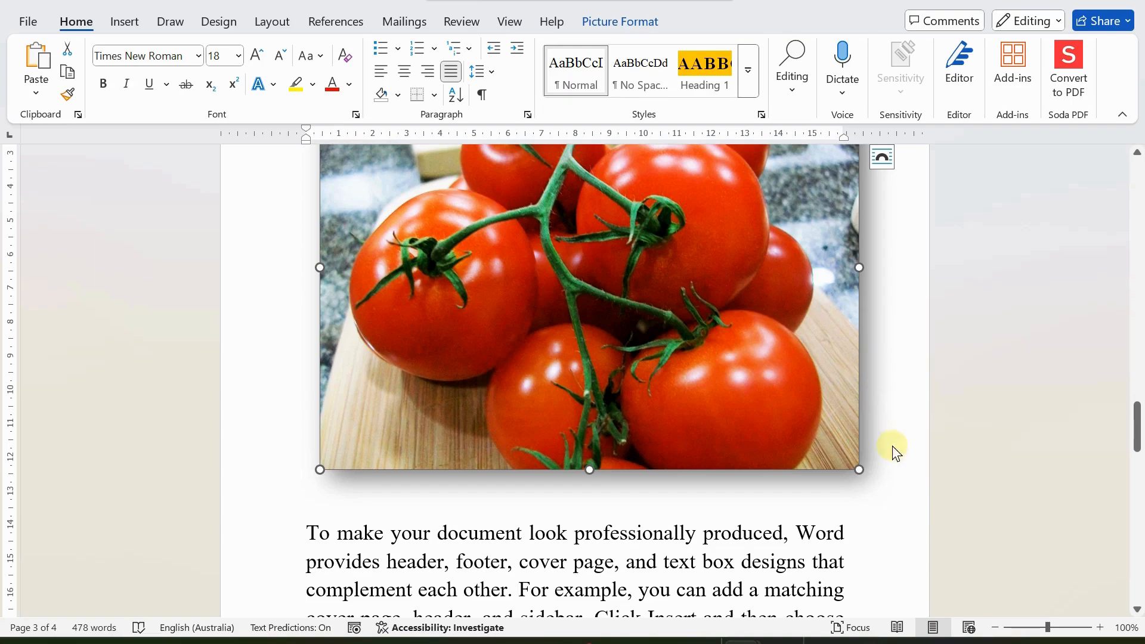
pyautogui.scroll(2, 359, 385)
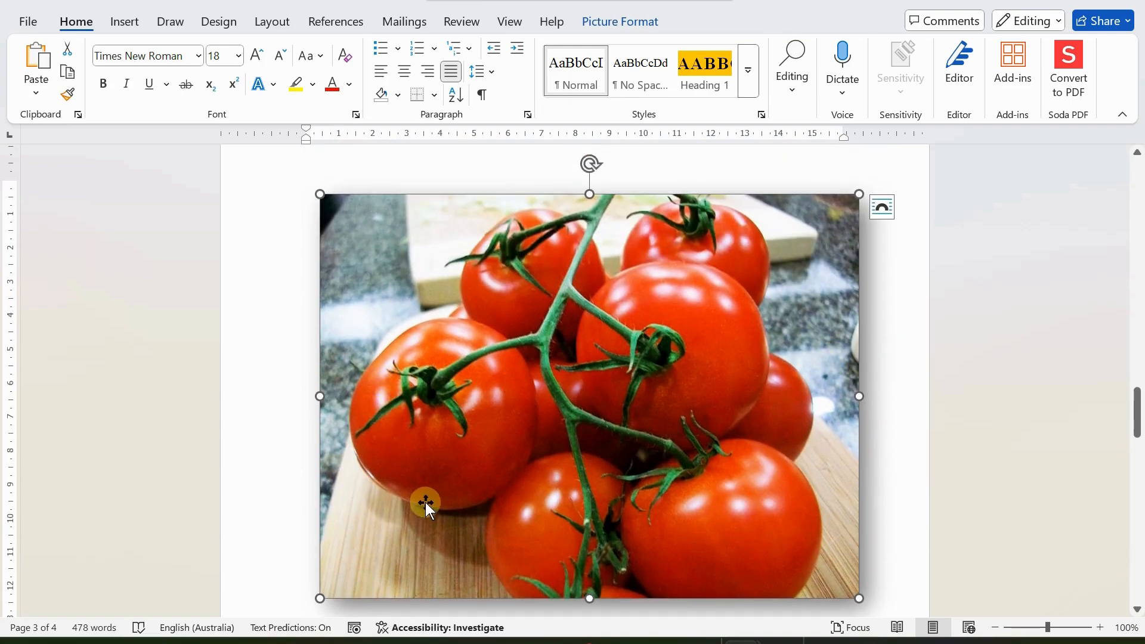
pyautogui.scroll(2, 333, 404)
pyautogui.scroll(-2, 616, 439)
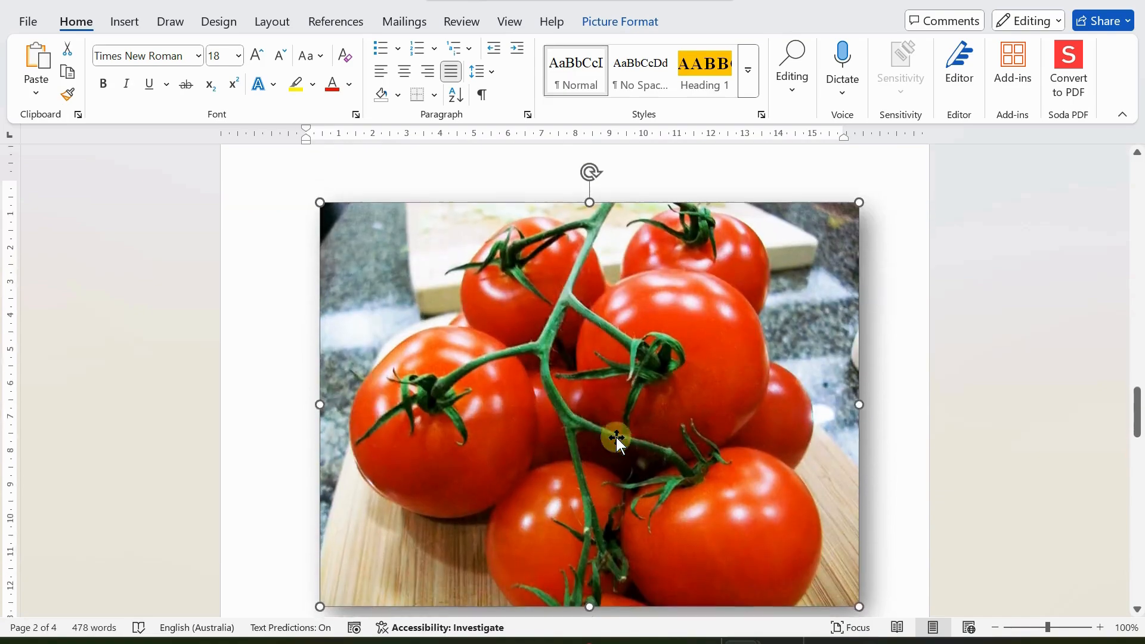
pyautogui.scroll(2, 457, 419)
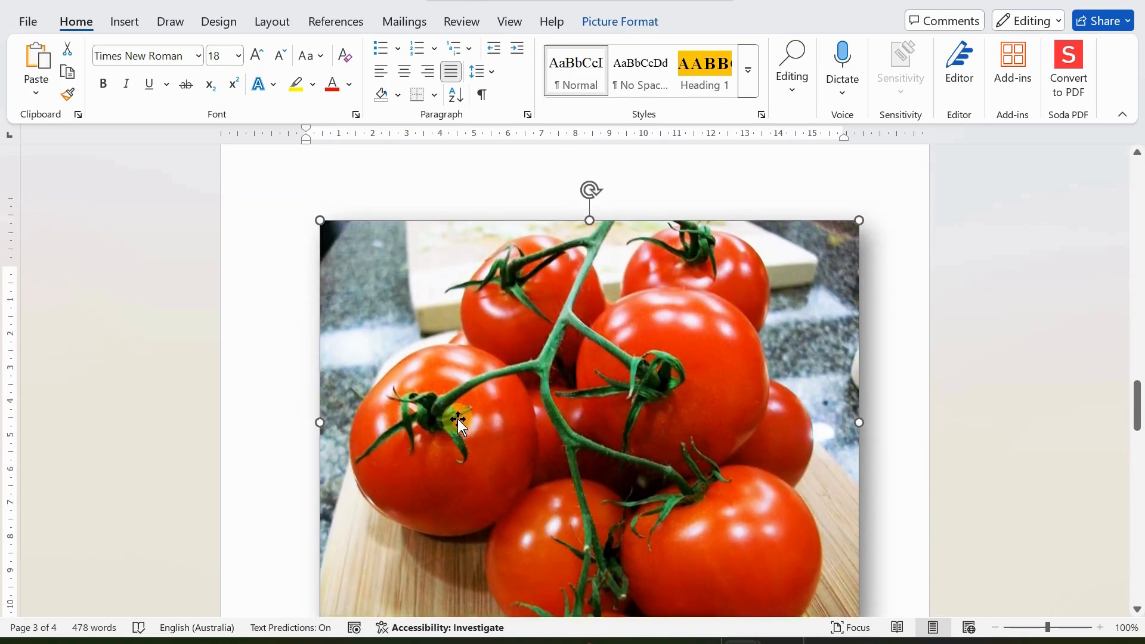
pyautogui.scroll(-5, 457, 419)
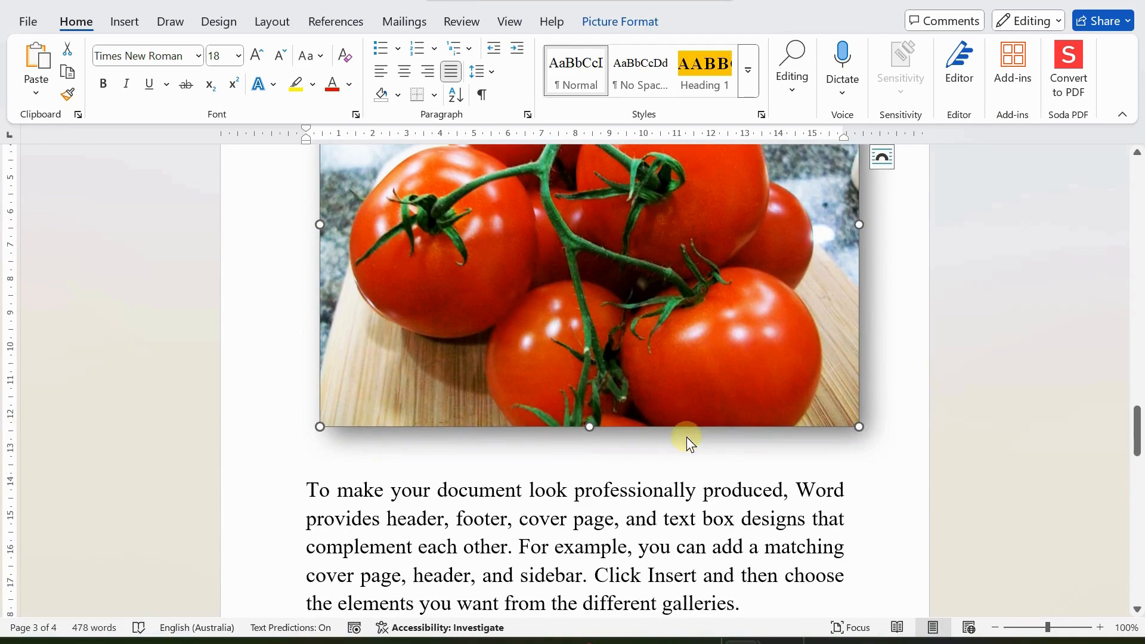
pyautogui.scroll(4, 686, 437)
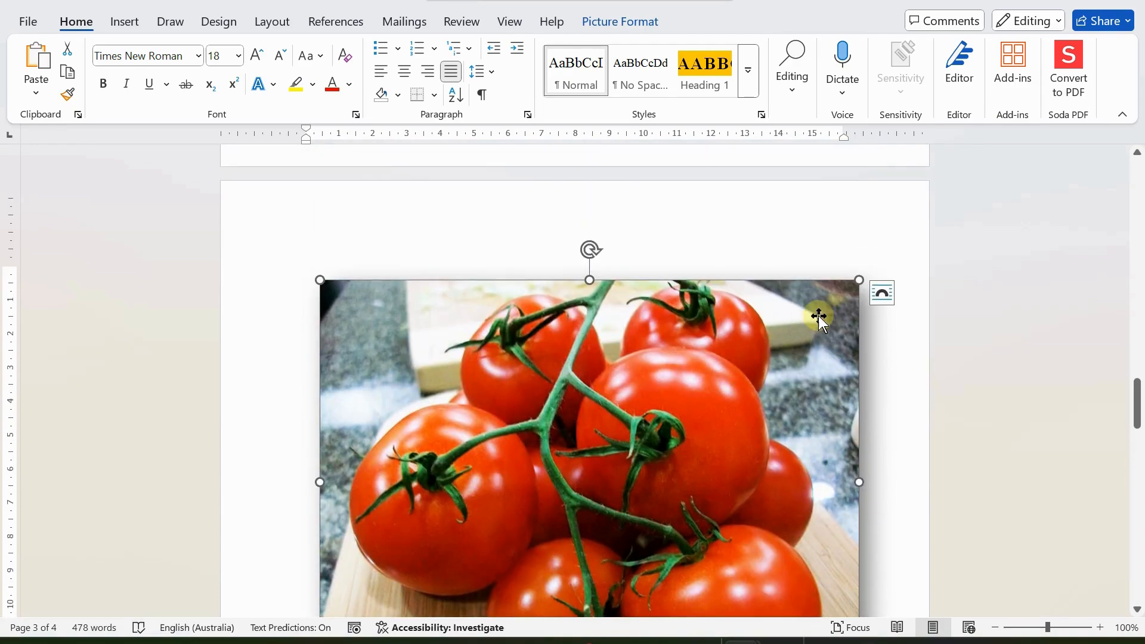
pyautogui.moveTo(861, 282); pyautogui.dragTo(833, 293)
pyautogui.scroll(4, 543, 435)
pyautogui.scroll(15, 545, 443)
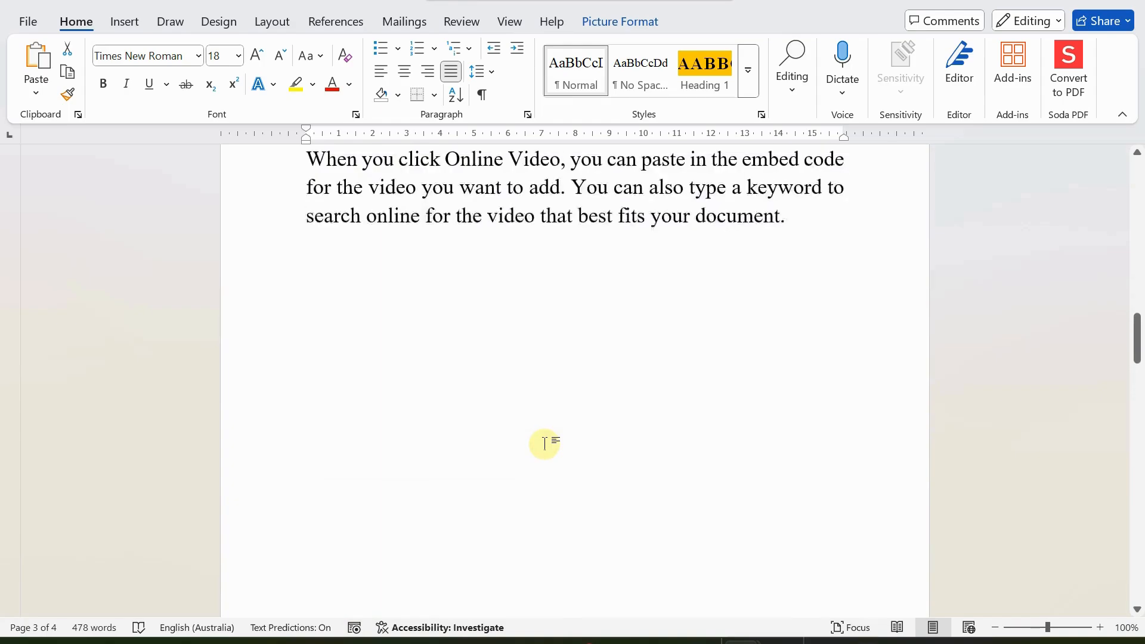
pyautogui.scroll(6, 546, 445)
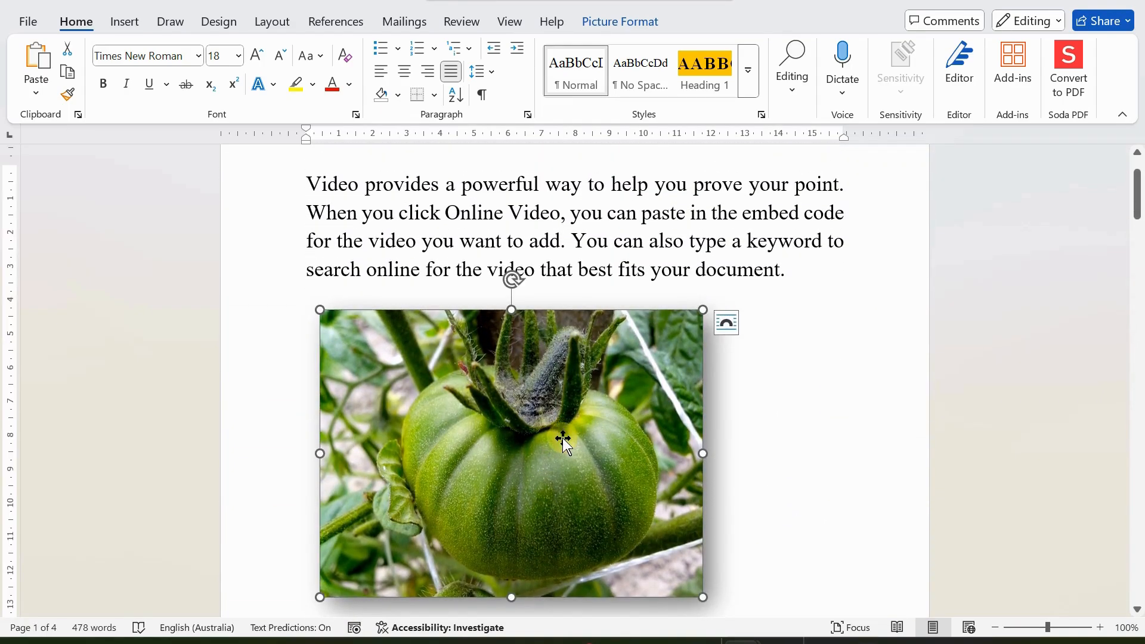
# Step: Set the green tomato picture's text wrapping to Tight
pyautogui.click(726, 325)
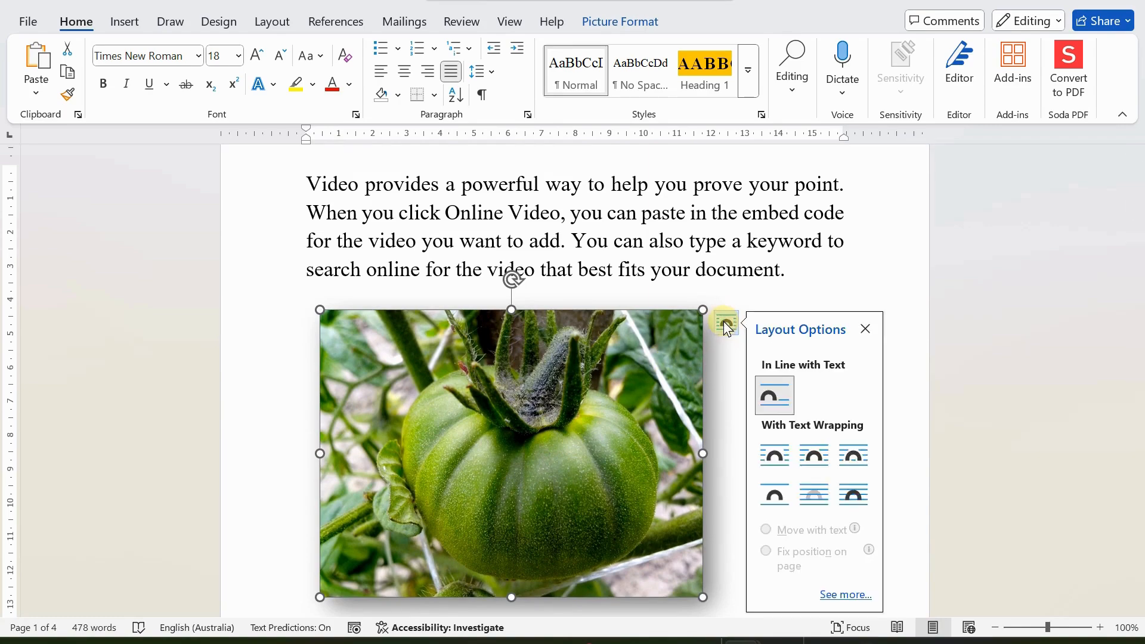
pyautogui.click(815, 455)
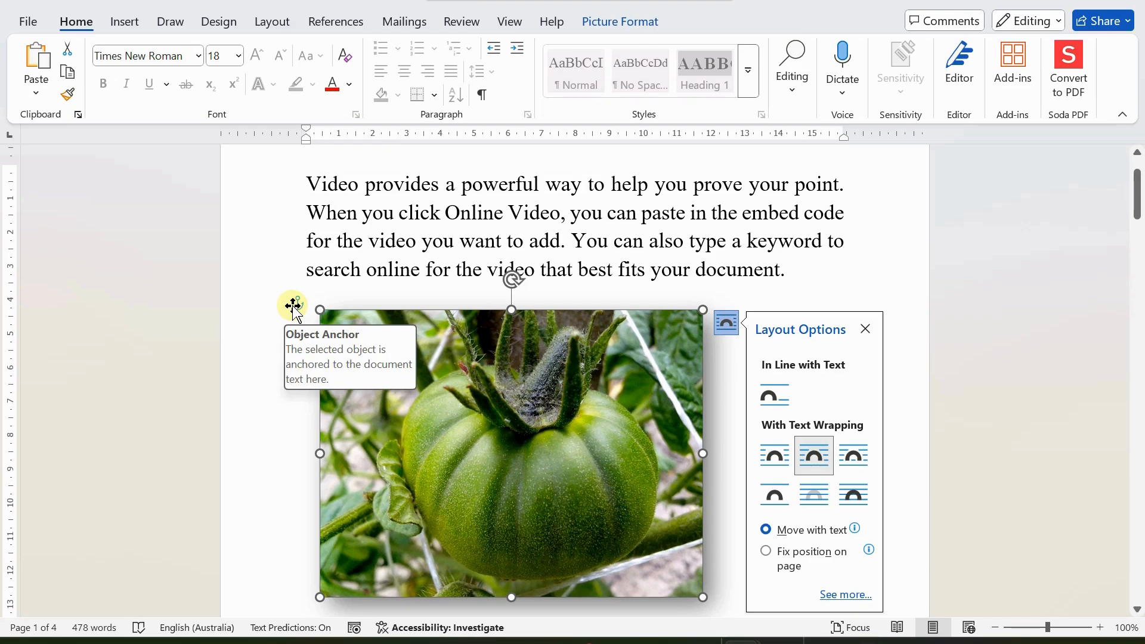
pyautogui.click(866, 329)
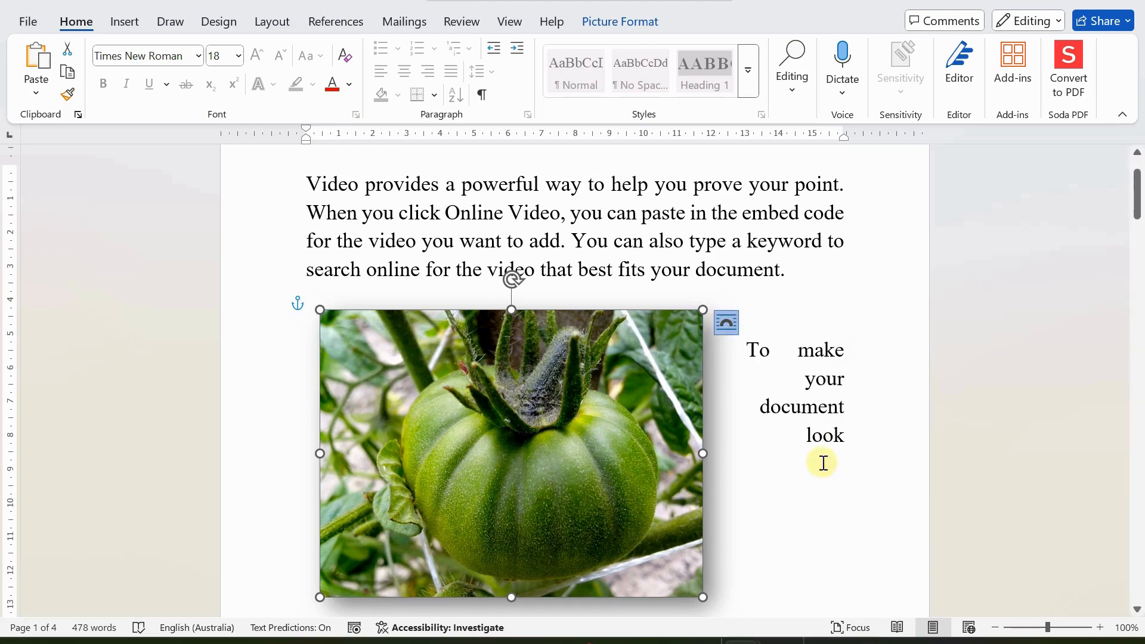
# Step: Push the paragraph starting with 'To' down so it begins fully below the picture
pyautogui.click(799, 377)
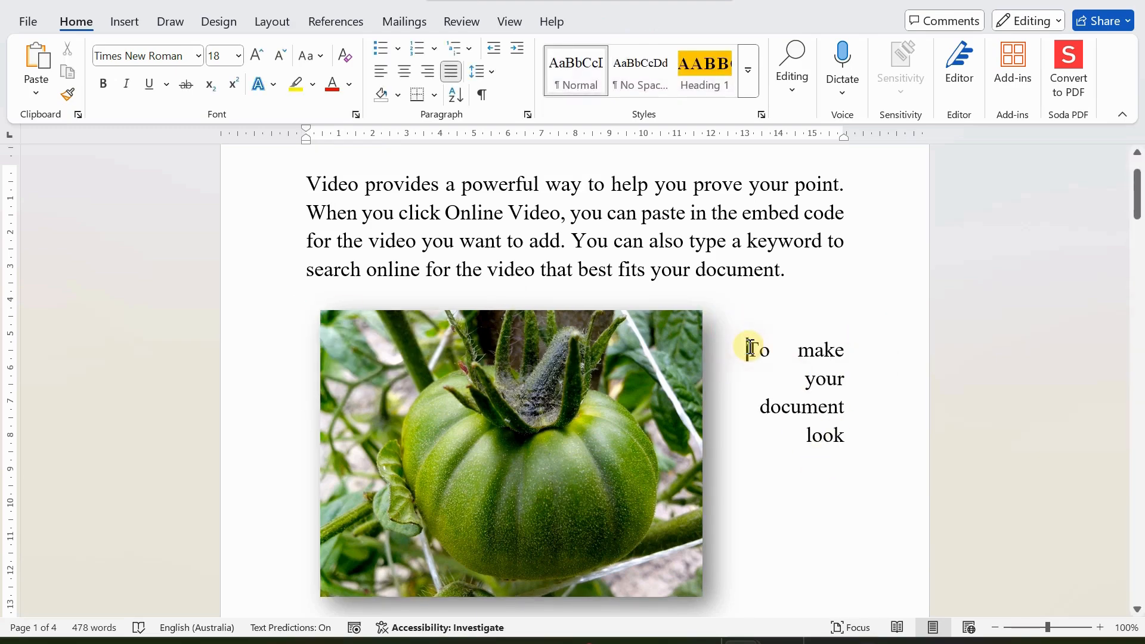
pyautogui.press('Return')
pyautogui.press('Return')
pyautogui.press('Return')
pyautogui.press('Return')
pyautogui.press('Return')
pyautogui.scroll(-2, 757, 386)
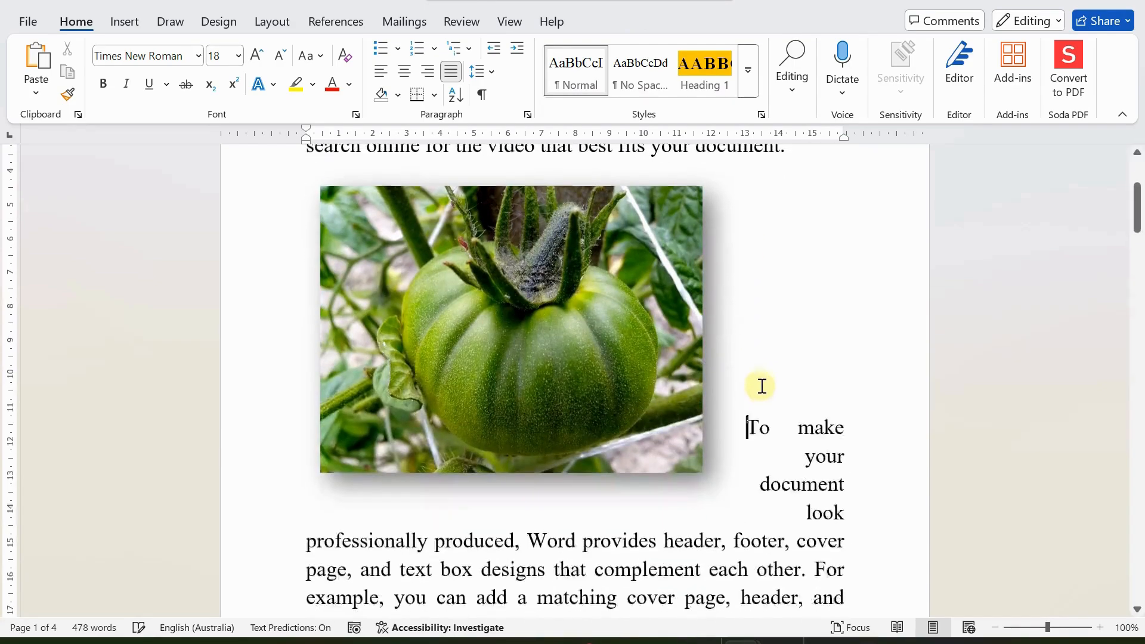
pyautogui.press('Return')
pyautogui.press('Return')
pyautogui.press('Return')
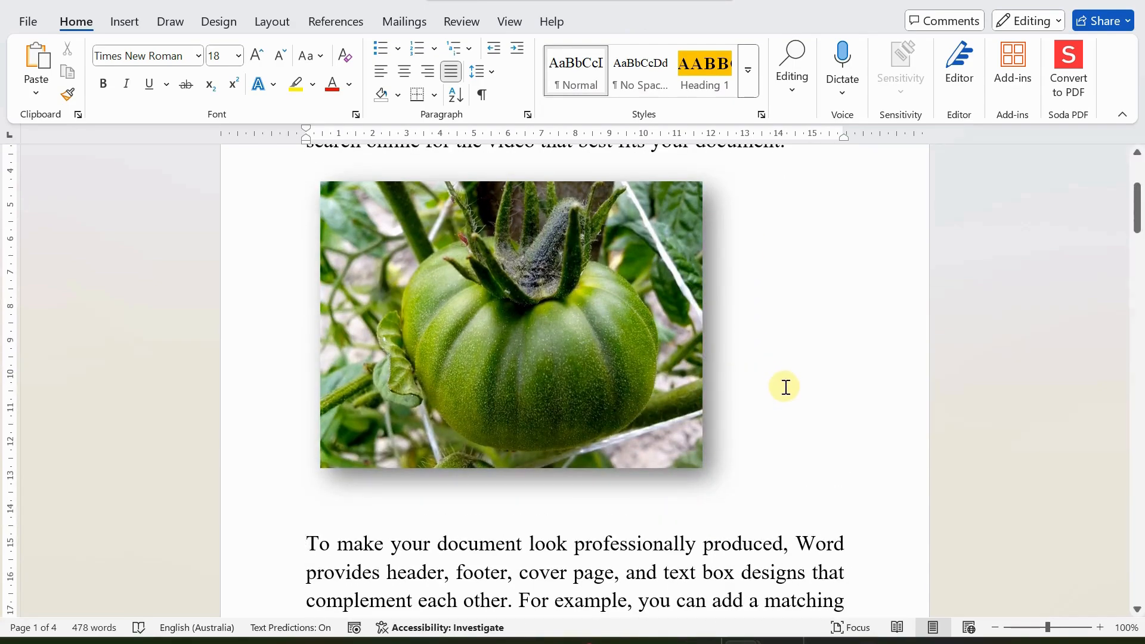
pyautogui.scroll(-15, 784, 401)
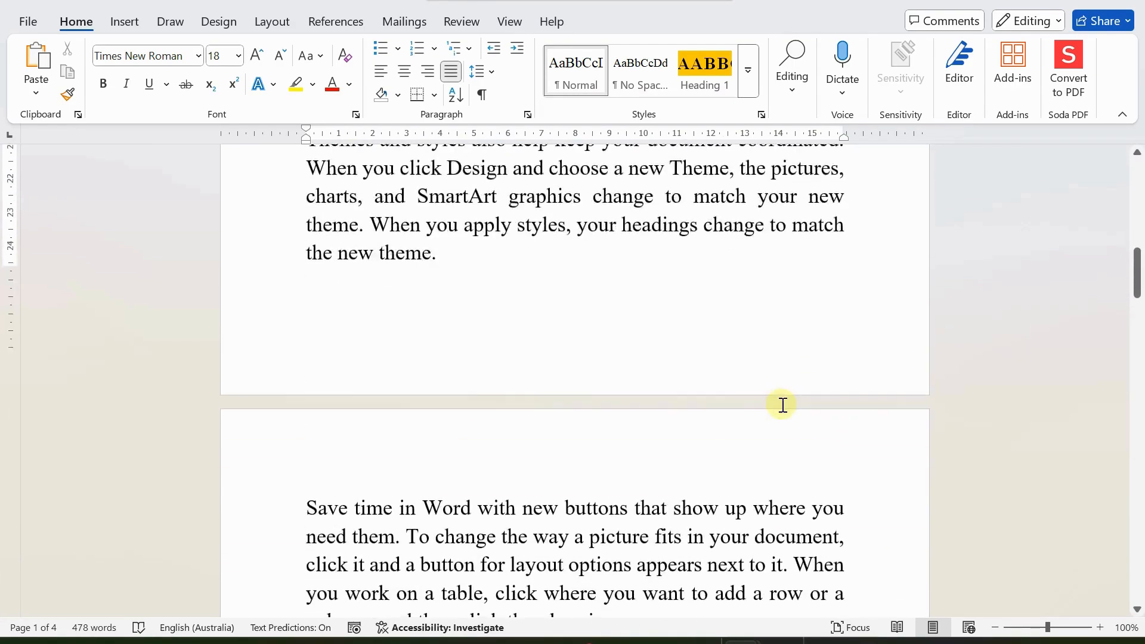
# Step: Add a new line right after the red tomato picture with the caption 'Ripe tomatoes'
pyautogui.scroll(-15, 778, 418)
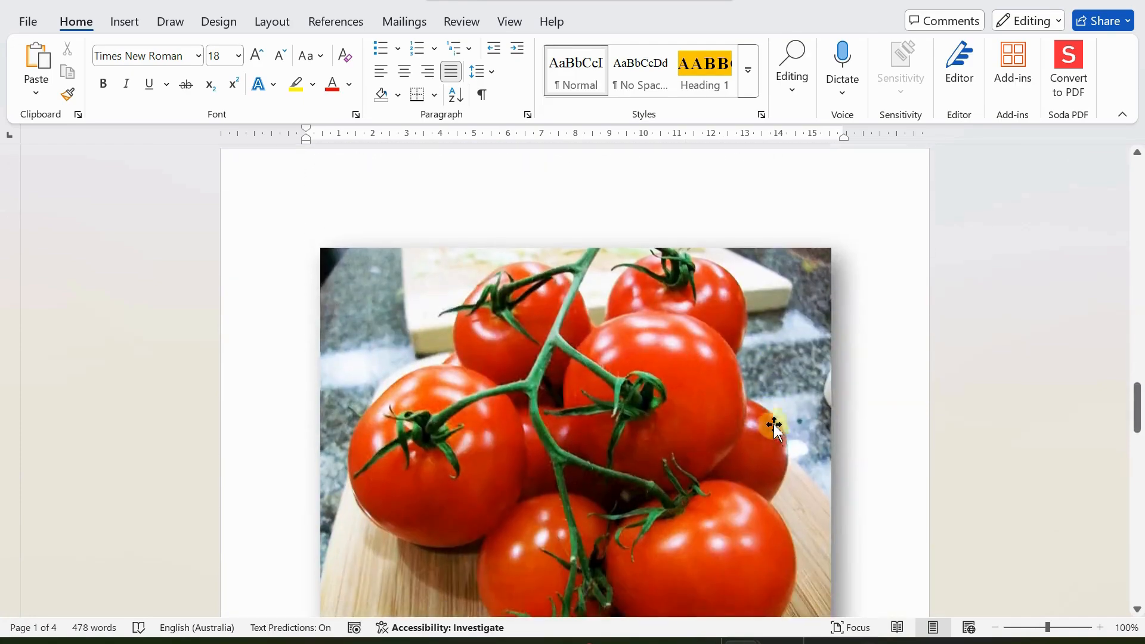
pyautogui.scroll(-2, 728, 421)
pyautogui.scroll(5, 686, 420)
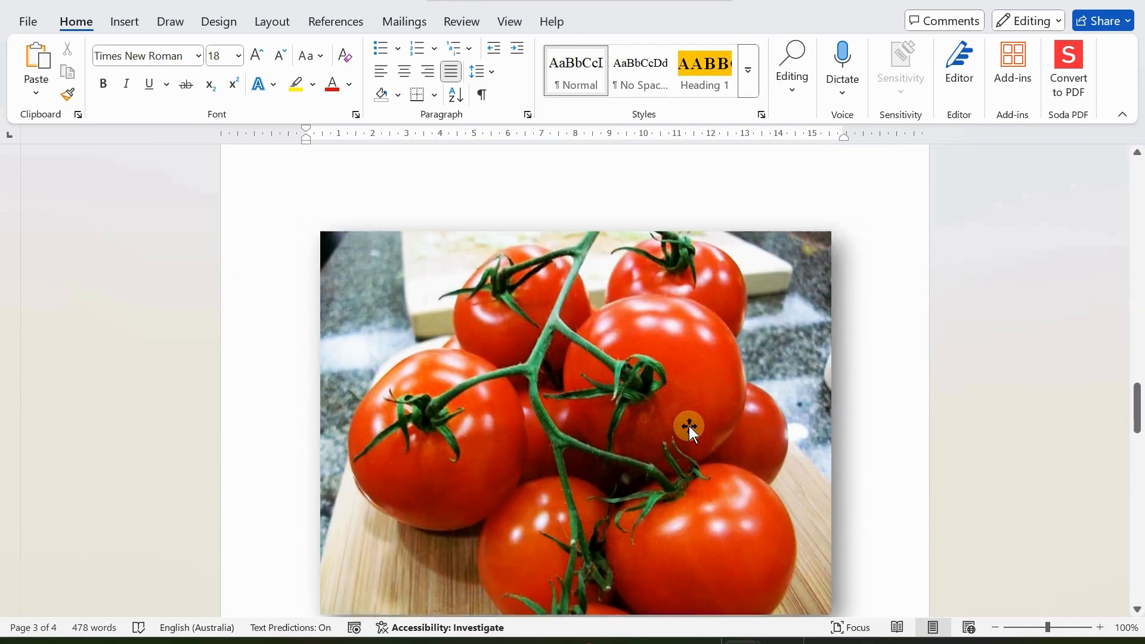
pyautogui.scroll(-3, 689, 426)
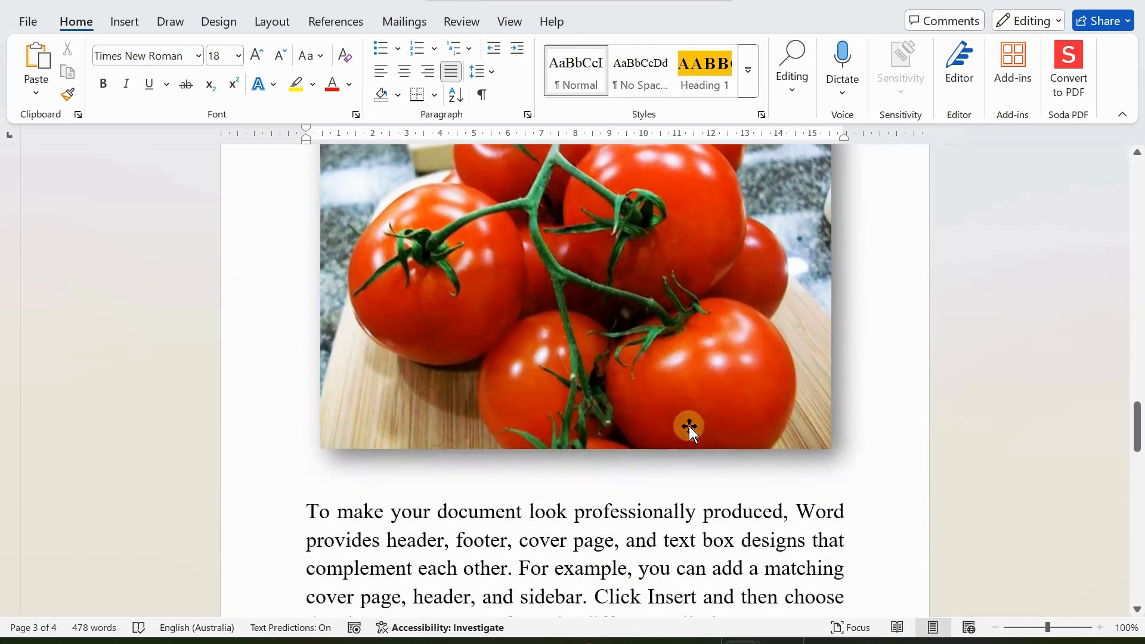
pyautogui.click(380, 479)
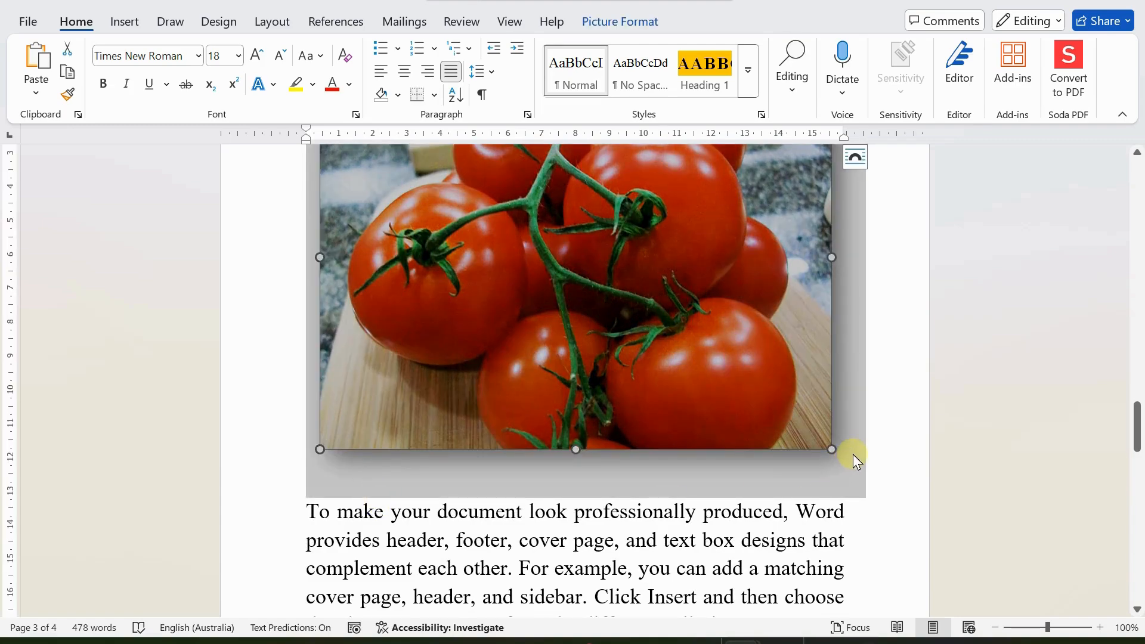
pyautogui.click(877, 453)
pyautogui.press('Return')
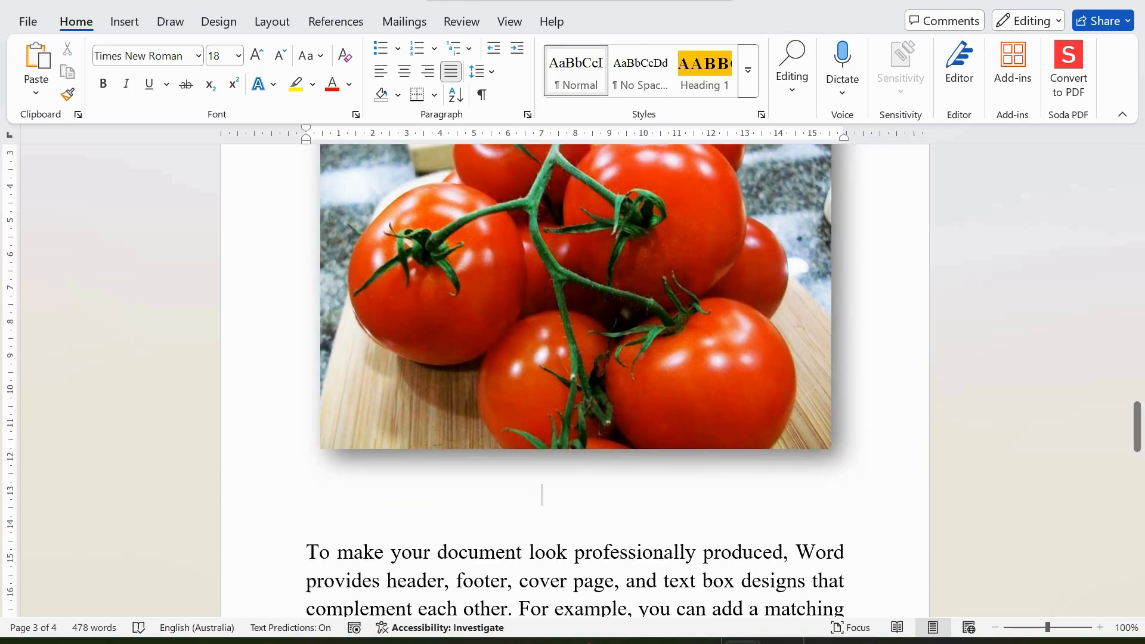
pyautogui.write('Ripe tomatoes')
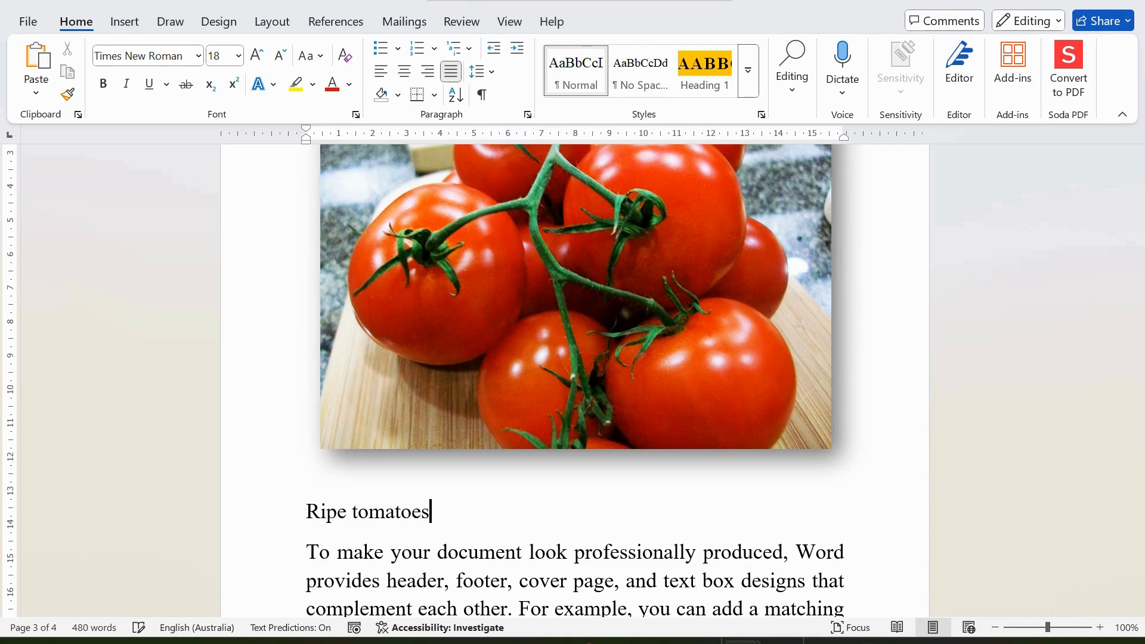
pyautogui.scroll(10, 573, 382)
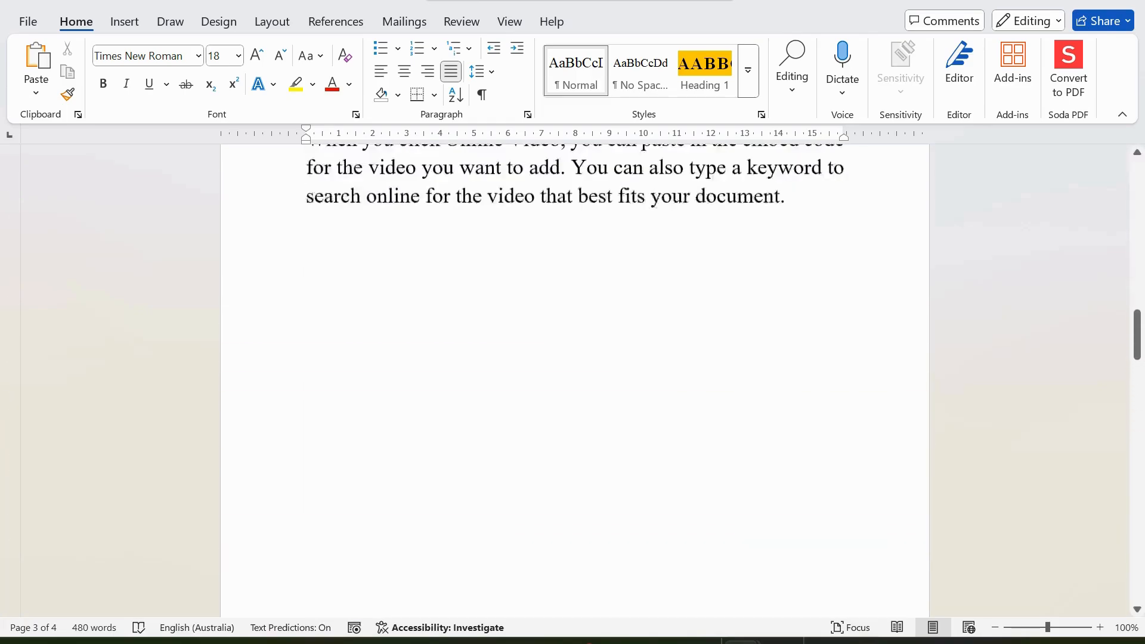
pyautogui.scroll(15, 900, 427)
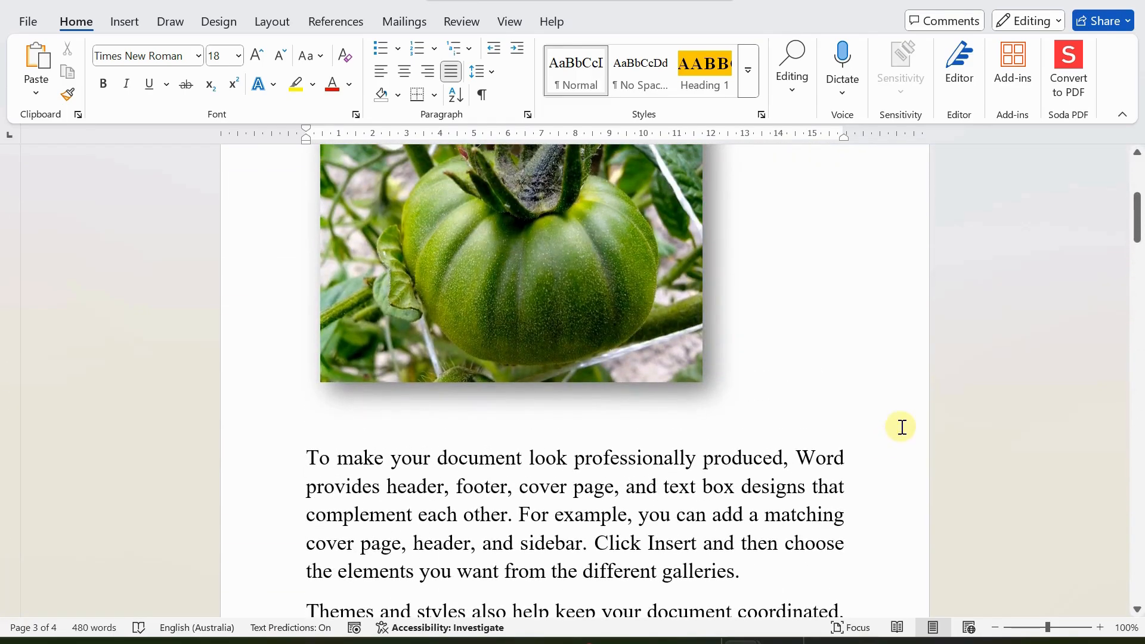
# Step: Add a new line after the green tomato picture with the caption 'Unripe tomato'
pyautogui.click(786, 398)
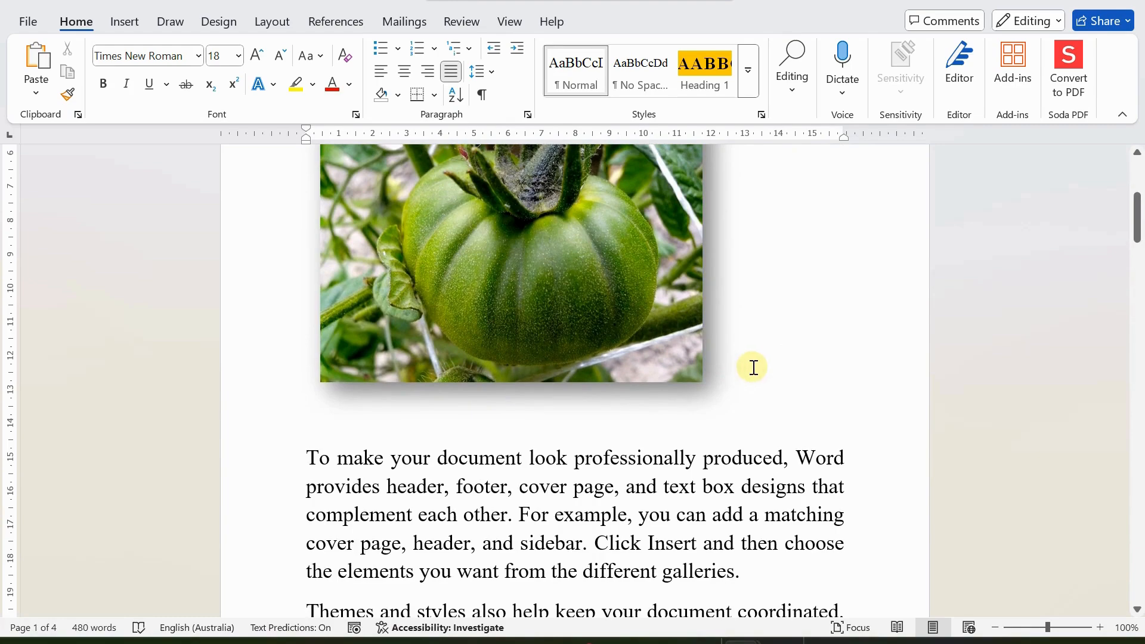
pyautogui.press('Return')
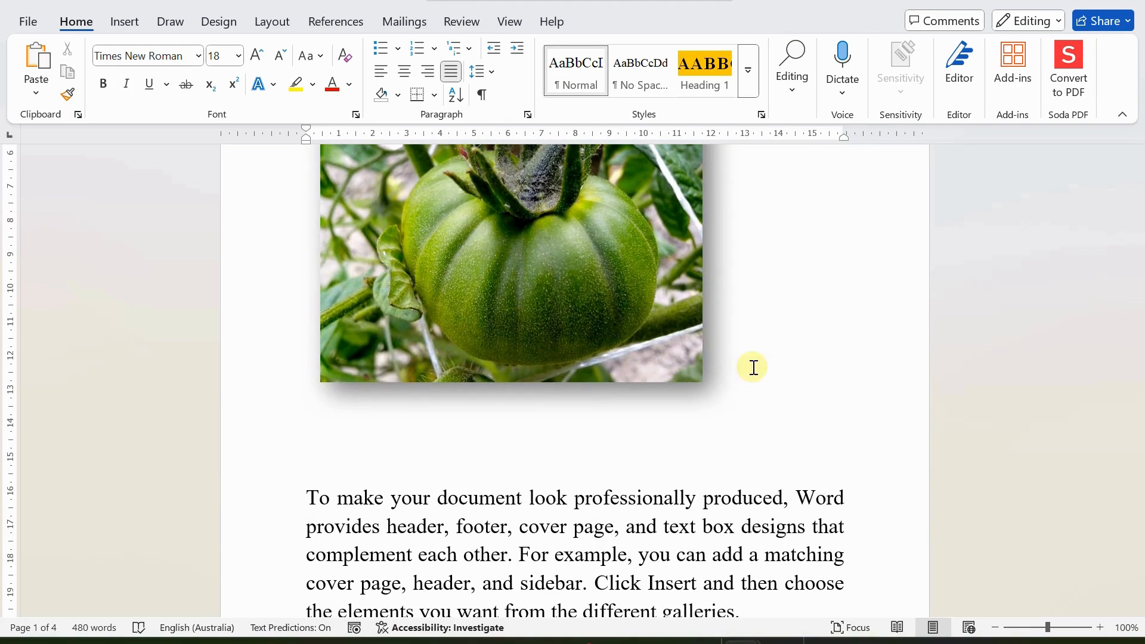
pyautogui.press('Return')
pyautogui.write('Un')
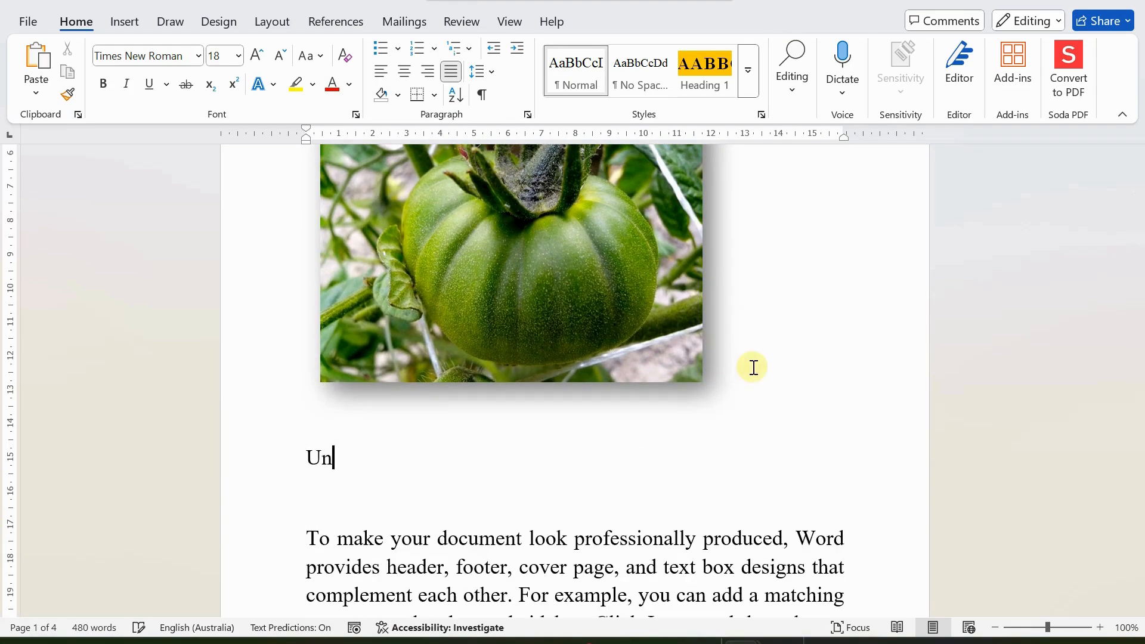
pyautogui.write('ripe tomato')
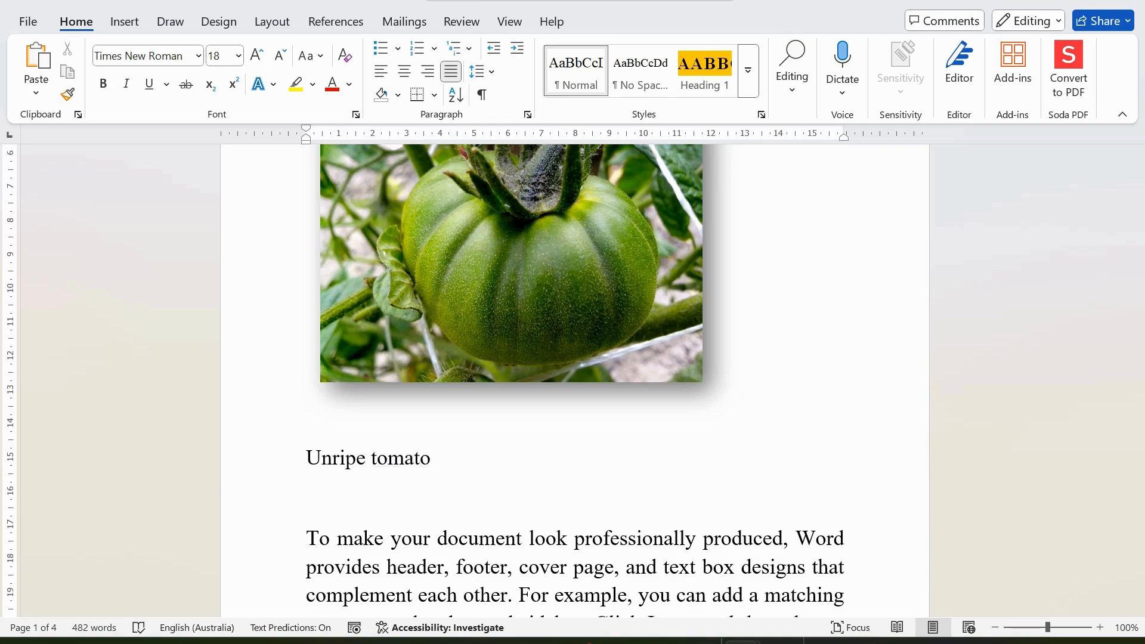
pyautogui.scroll(2, 393, 431)
pyautogui.scroll(-4, 405, 433)
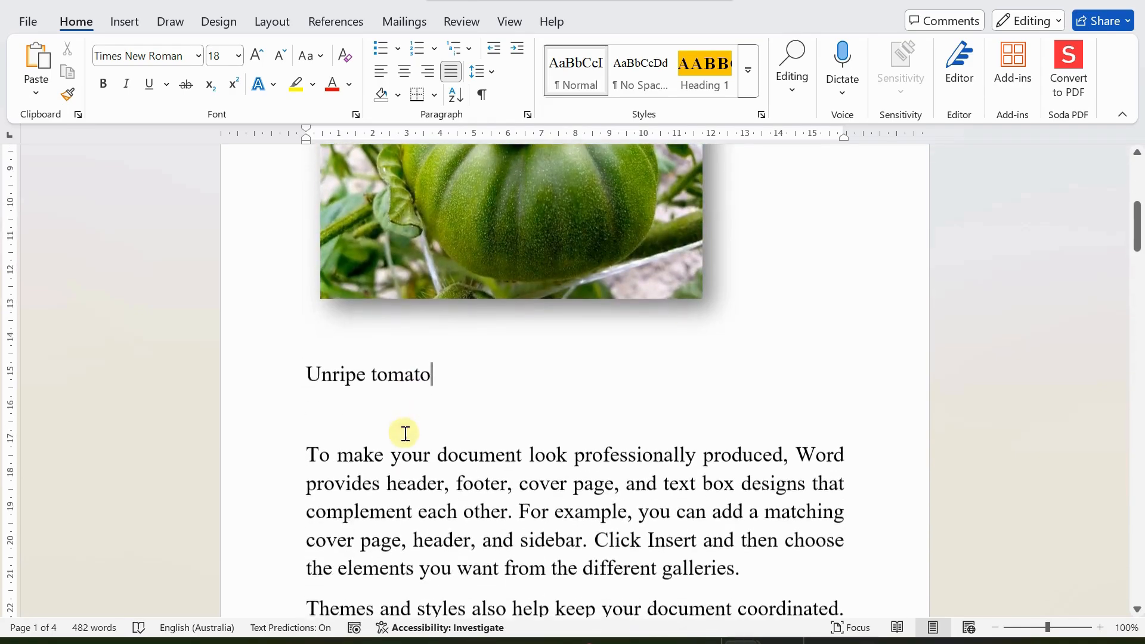
pyautogui.click(308, 358)
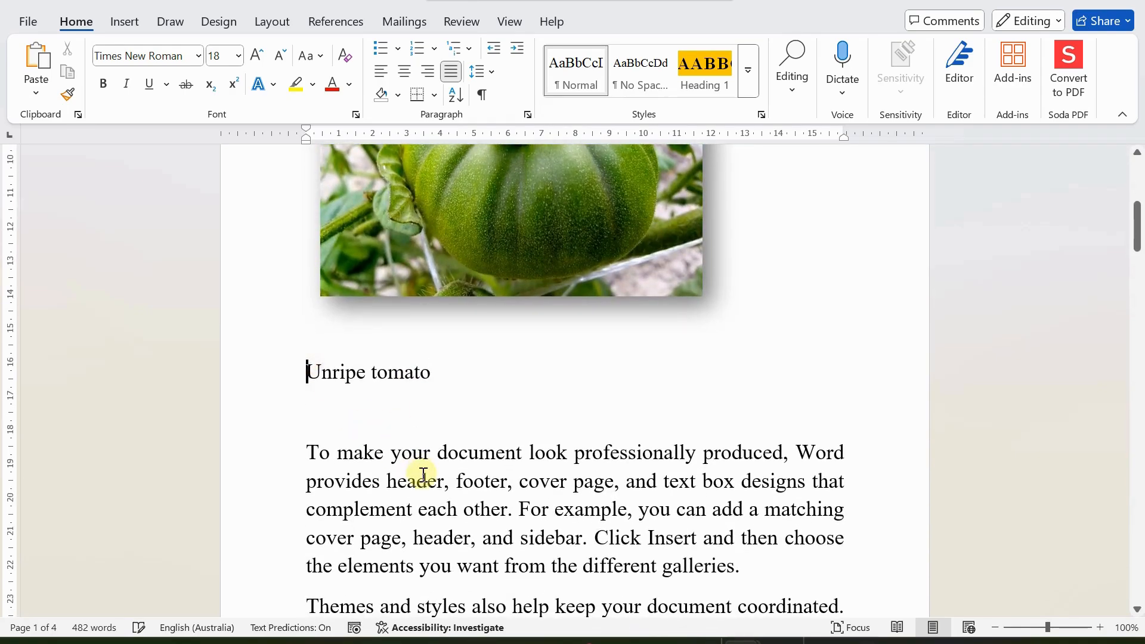
pyautogui.scroll(-10, 422, 474)
pyautogui.scroll(-20, 424, 475)
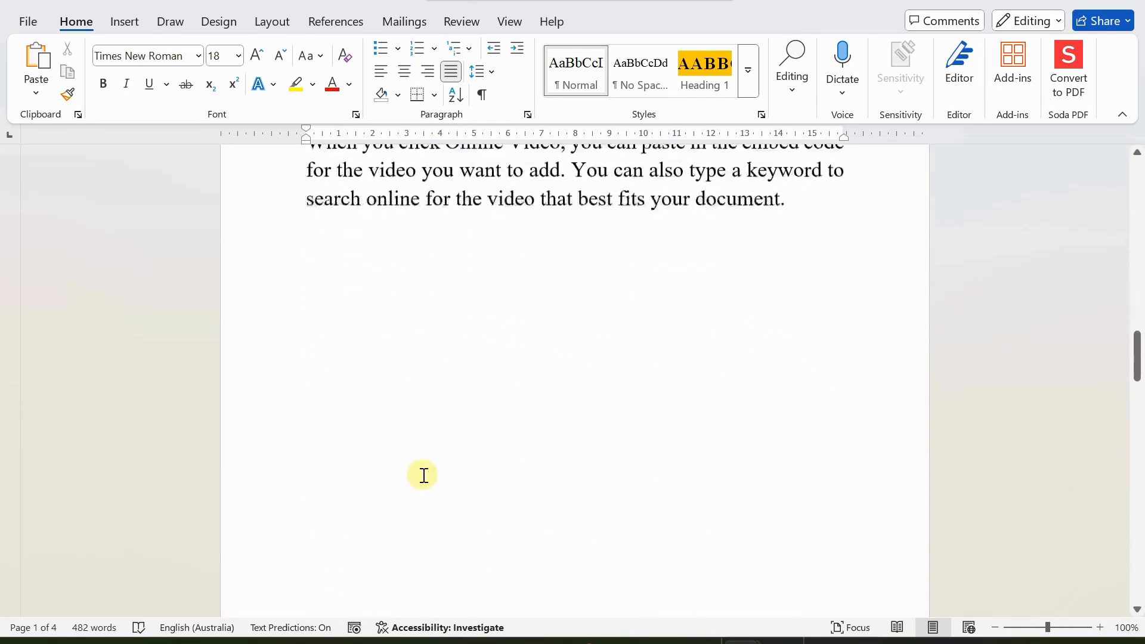
pyautogui.scroll(12, 426, 482)
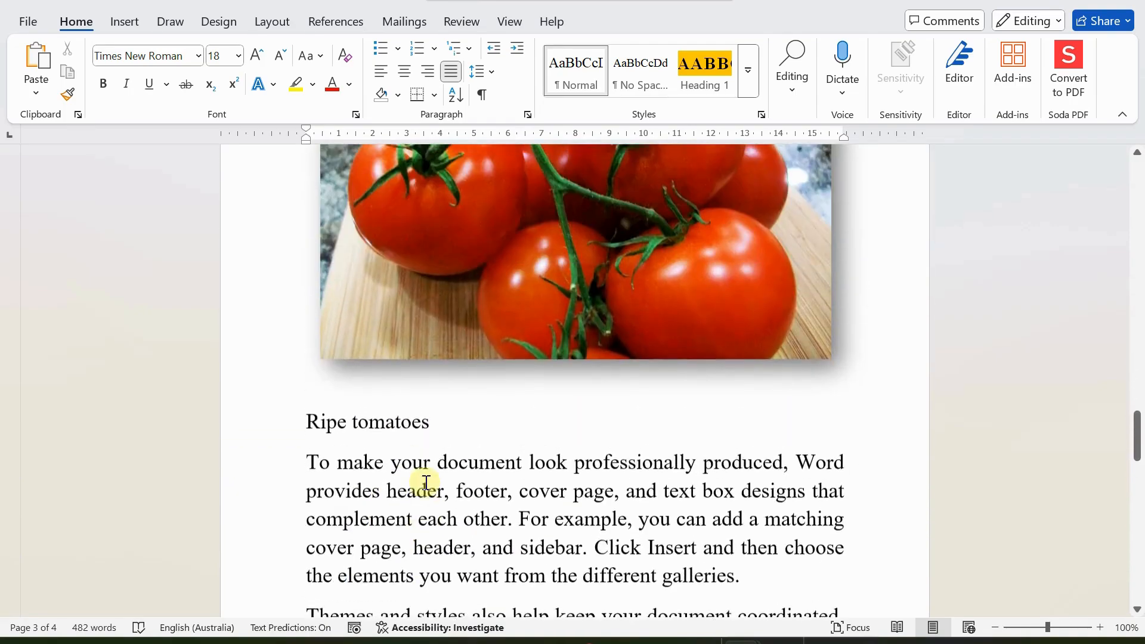
pyautogui.scroll(20, 426, 482)
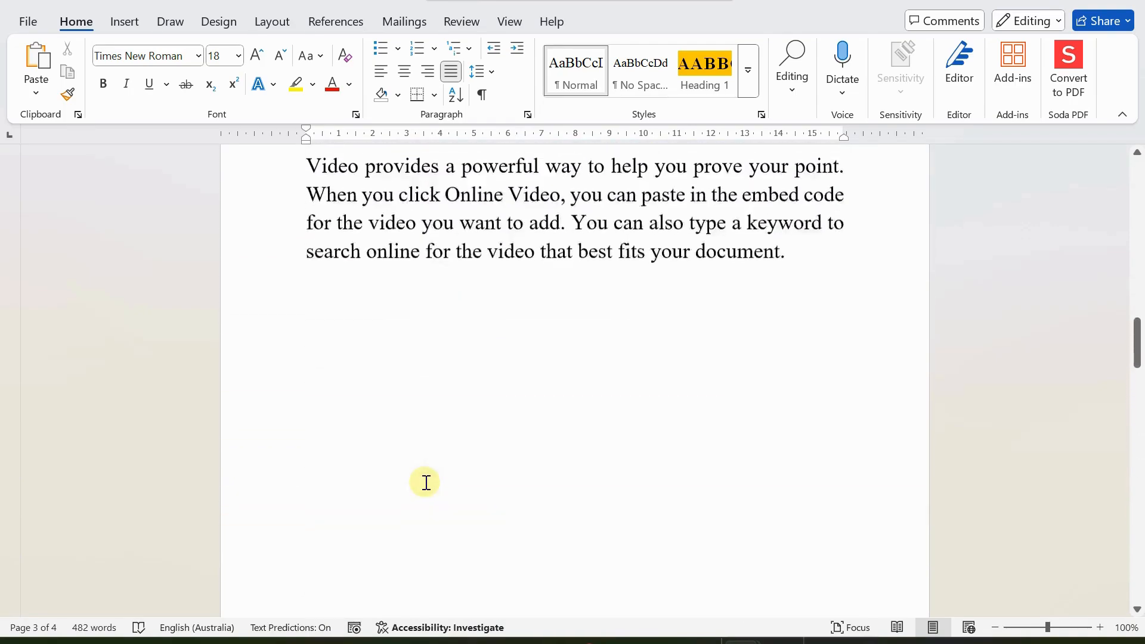
pyautogui.scroll(6, 426, 482)
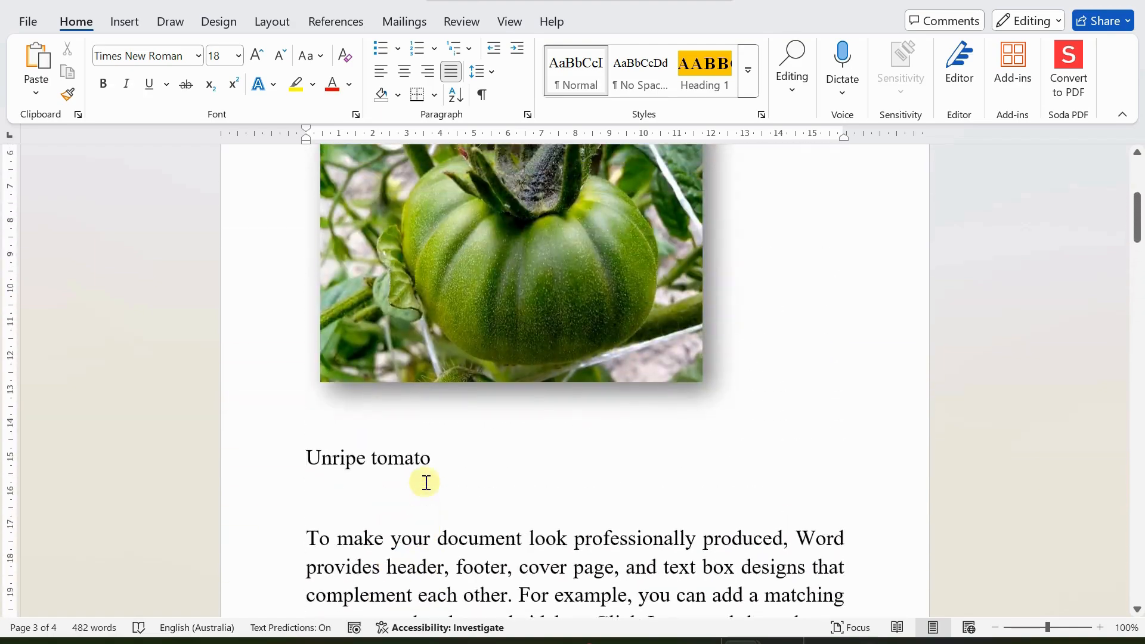
pyautogui.click(451, 383)
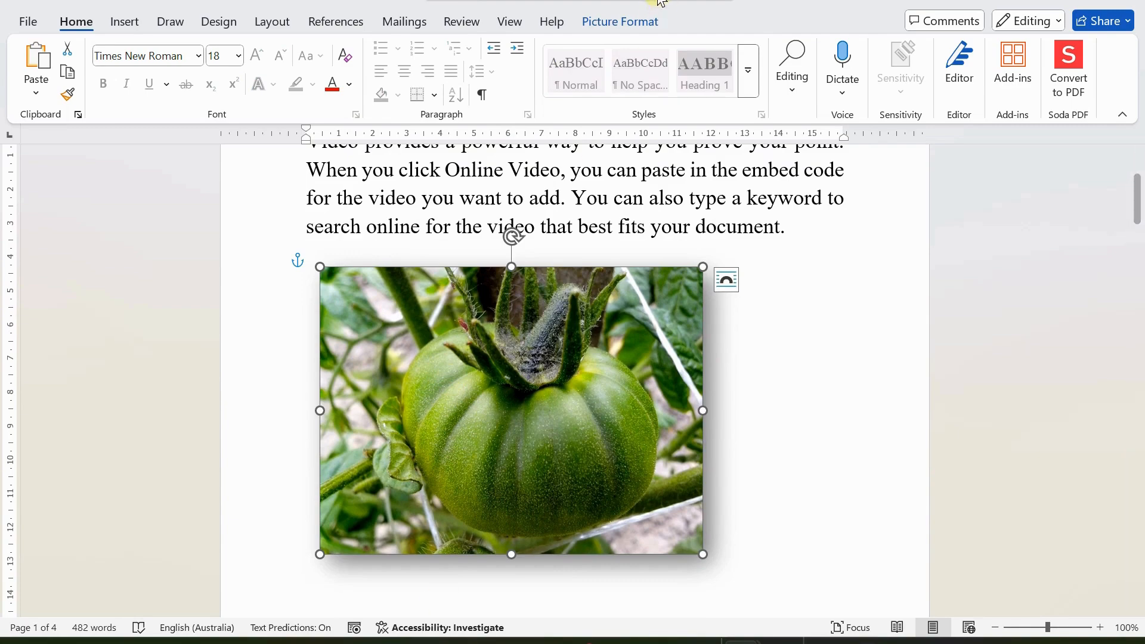
pyautogui.click(630, 21)
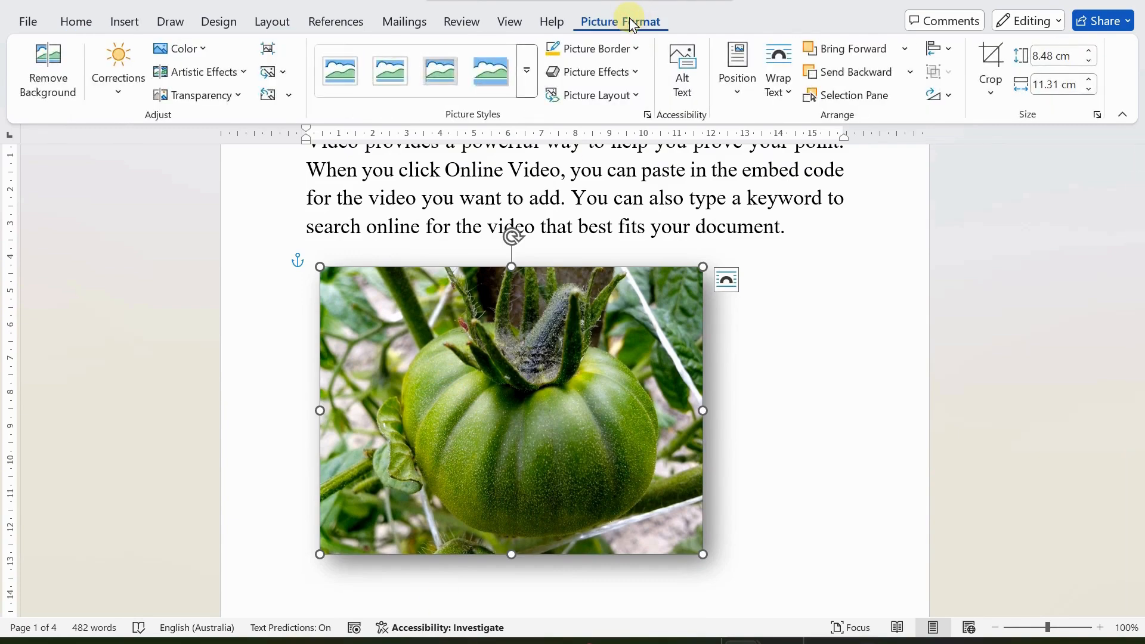
pyautogui.click(635, 49)
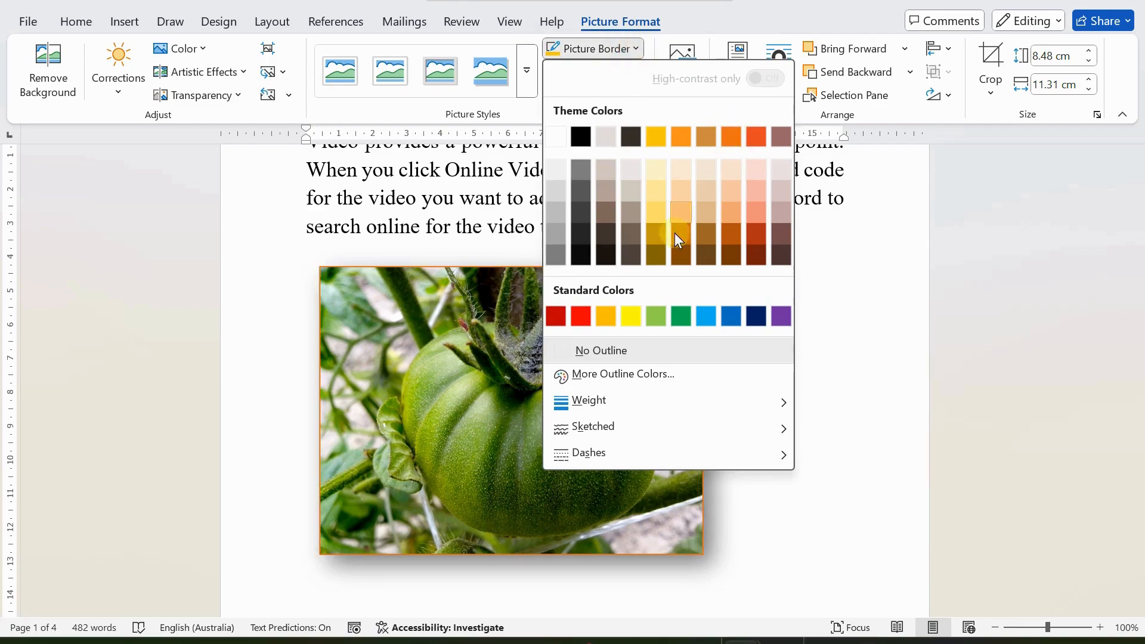
pyautogui.moveTo(584, 401)
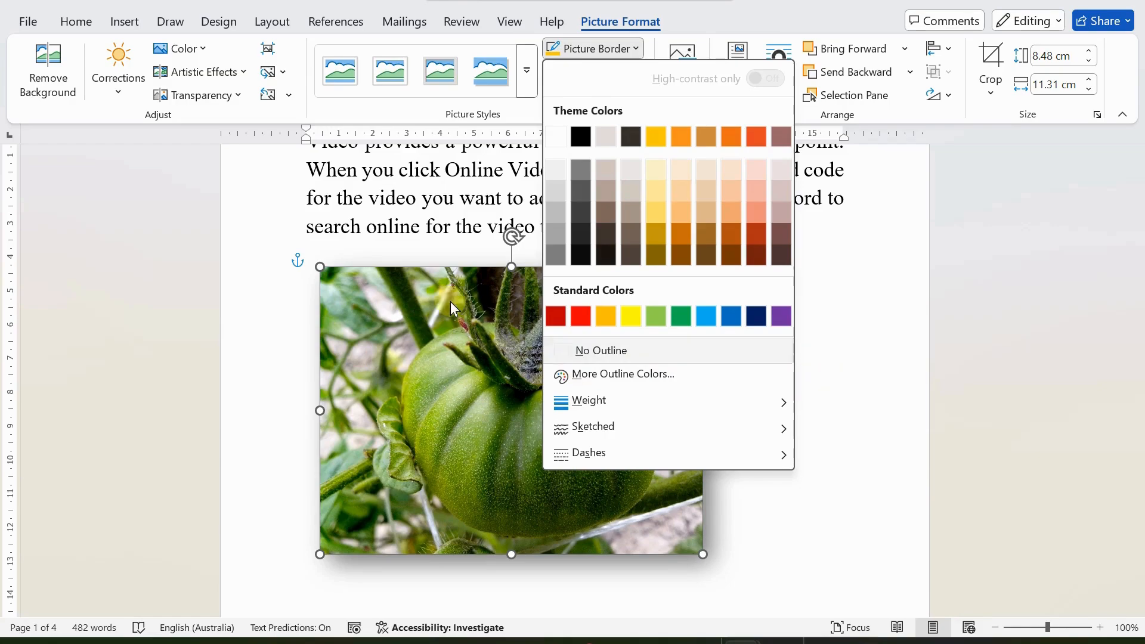
pyautogui.click(367, 238)
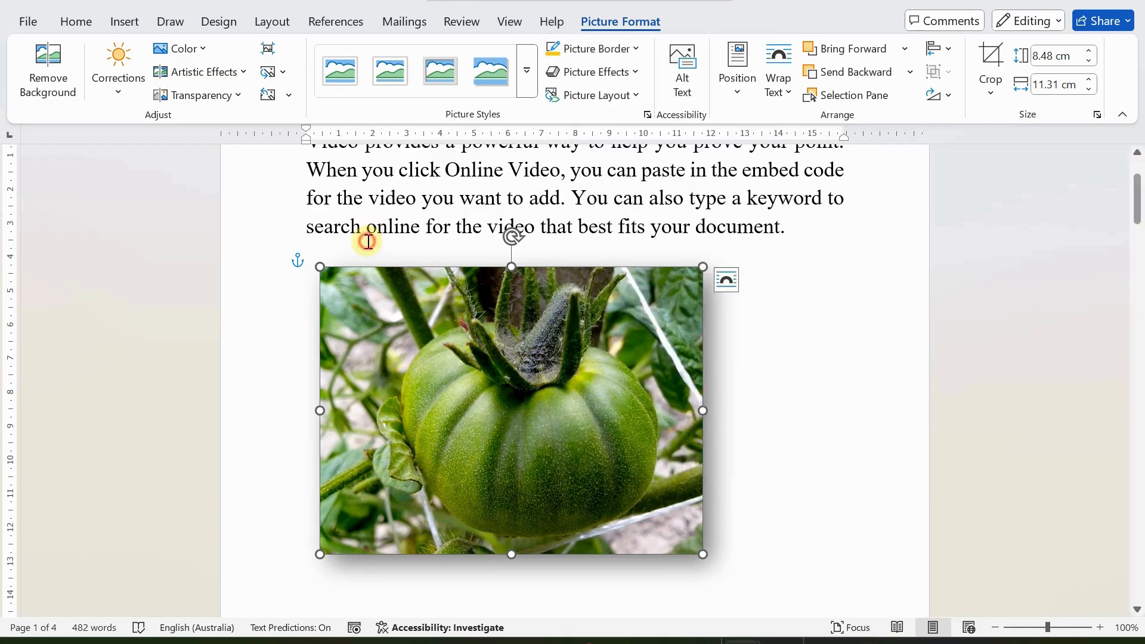
pyautogui.click(860, 362)
pyautogui.scroll(-3, 699, 448)
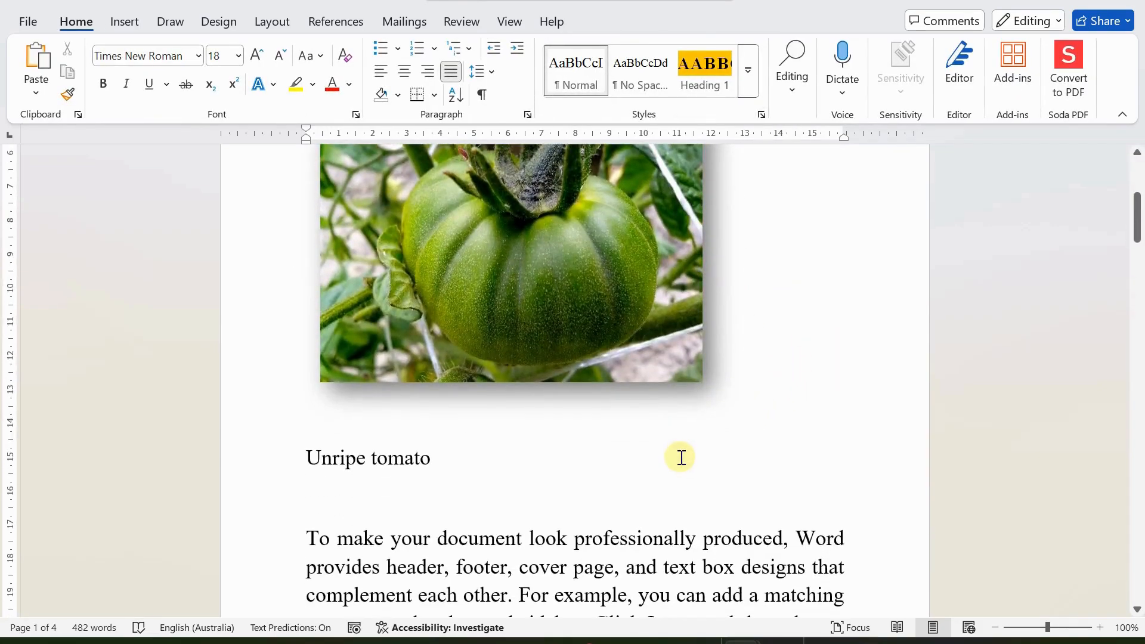
pyautogui.scroll(-15, 681, 458)
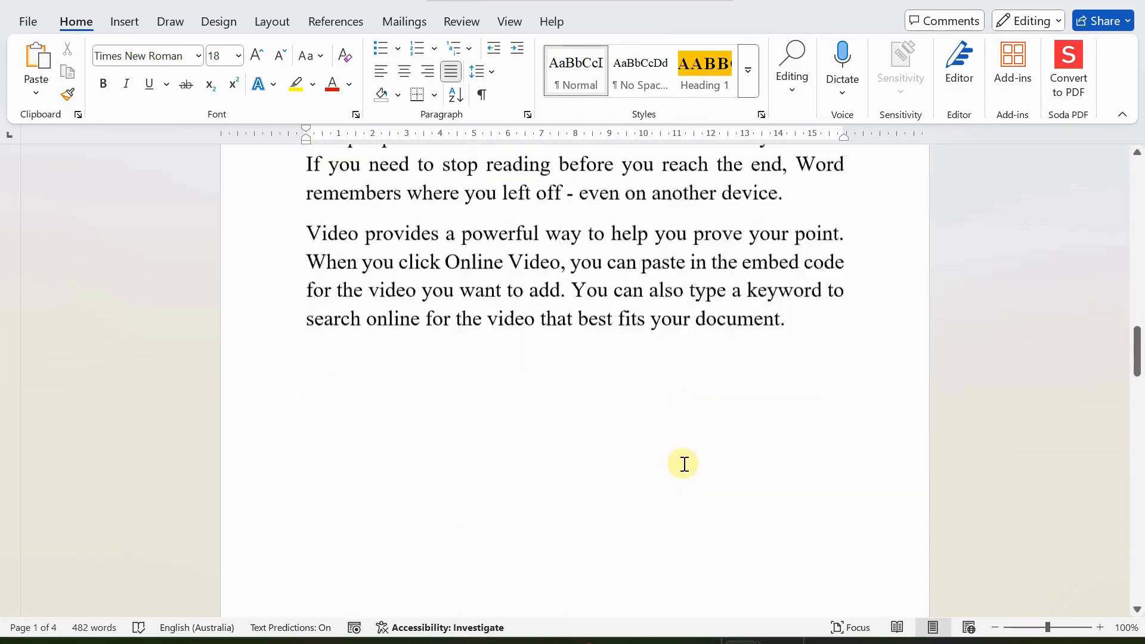
pyautogui.scroll(-8, 684, 464)
pyautogui.scroll(5, 685, 457)
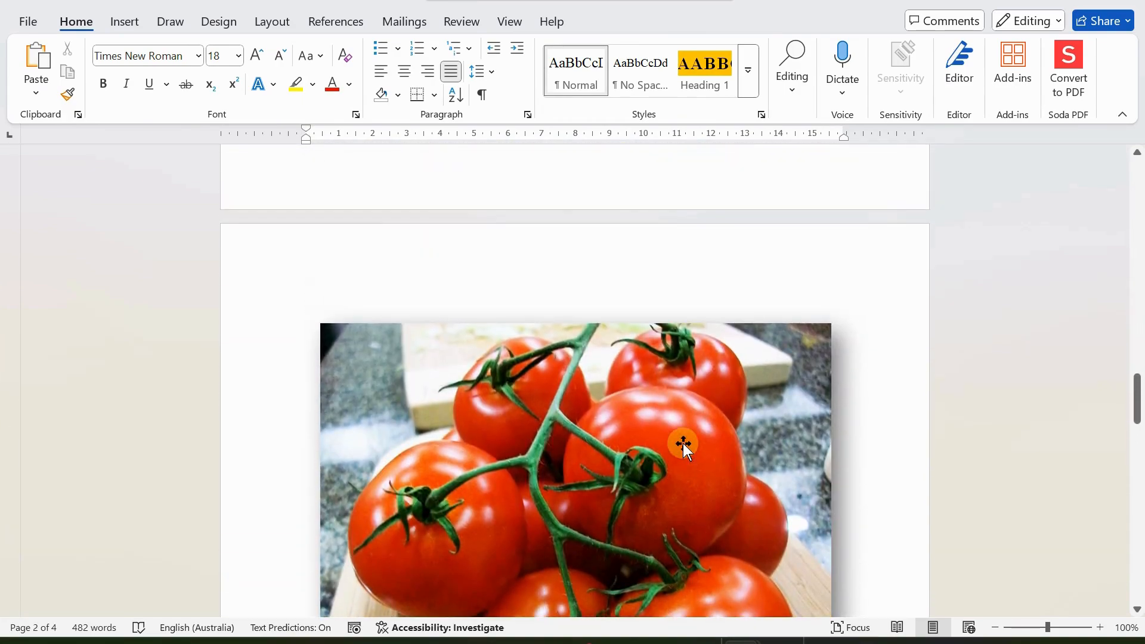
pyautogui.scroll(10, 681, 443)
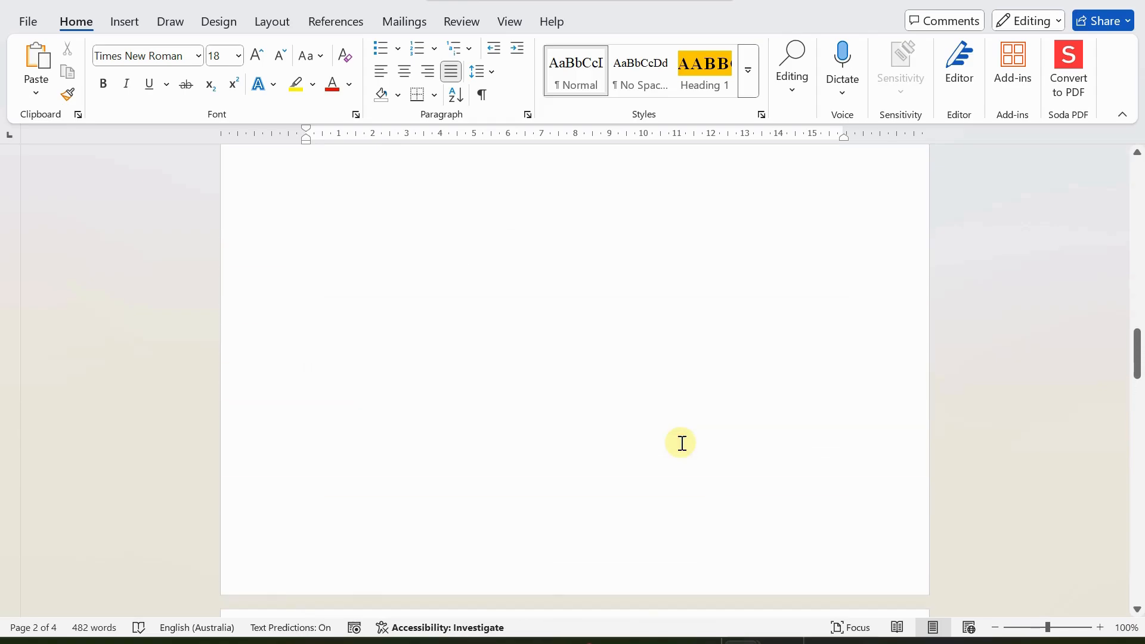
pyautogui.scroll(20, 681, 443)
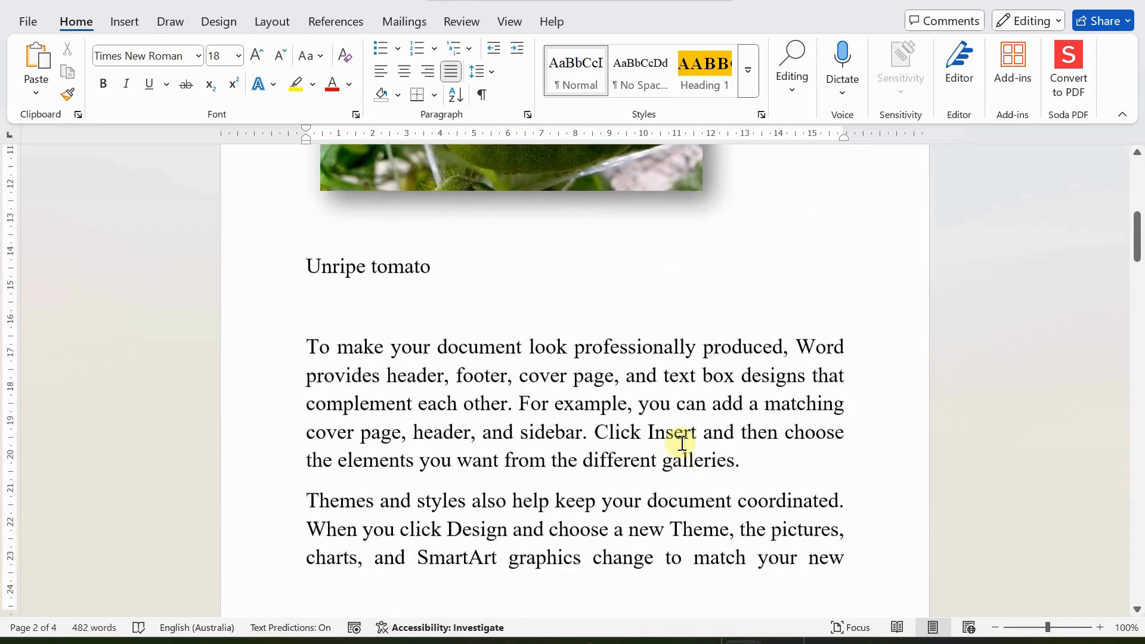
pyautogui.scroll(3, 681, 443)
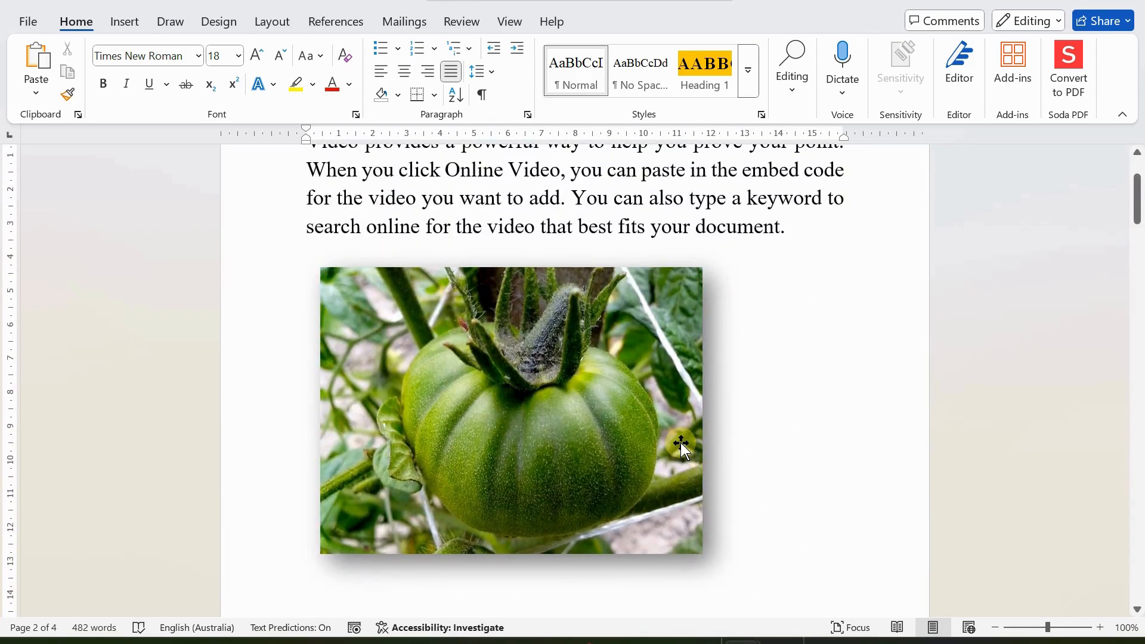
pyautogui.click(776, 434)
pyautogui.scroll(-2, 774, 432)
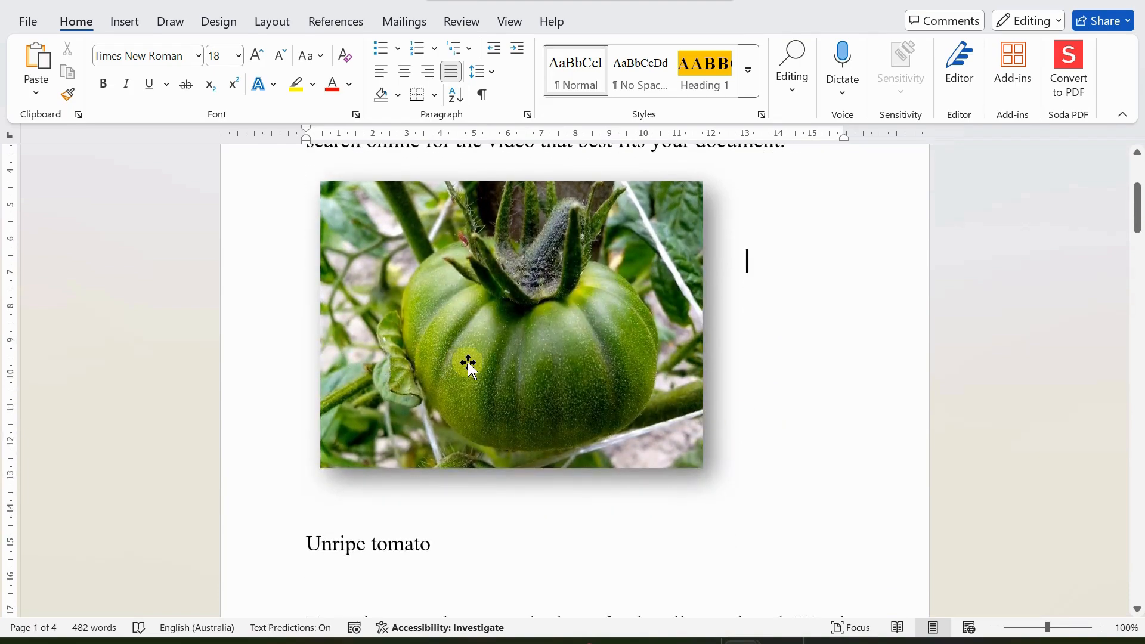
pyautogui.click(538, 352)
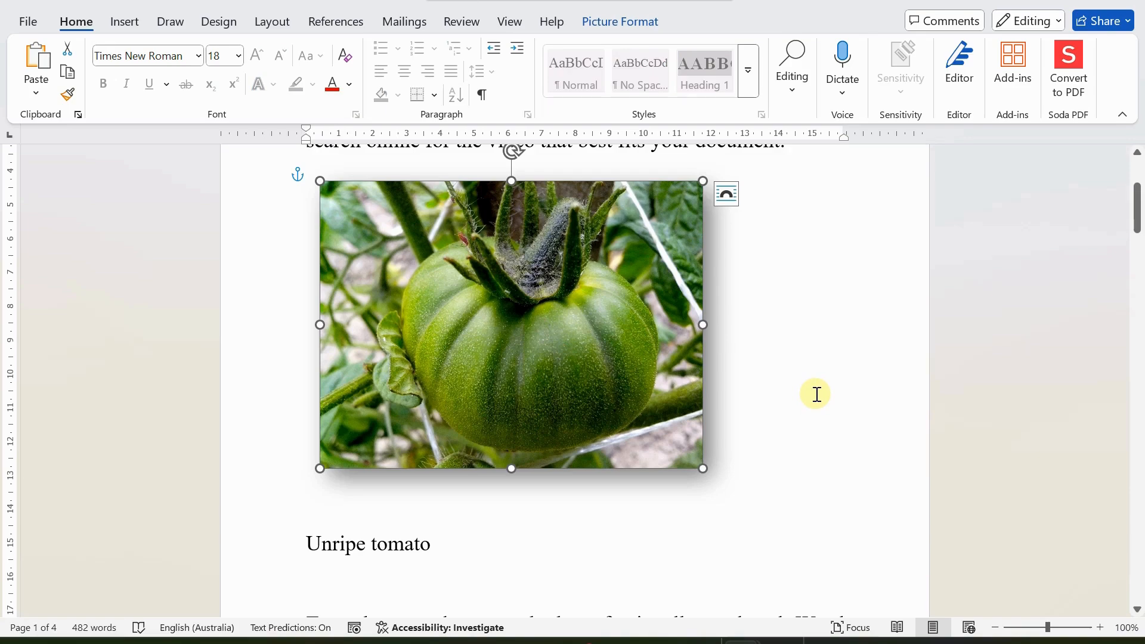
pyautogui.scroll(1, 432, 380)
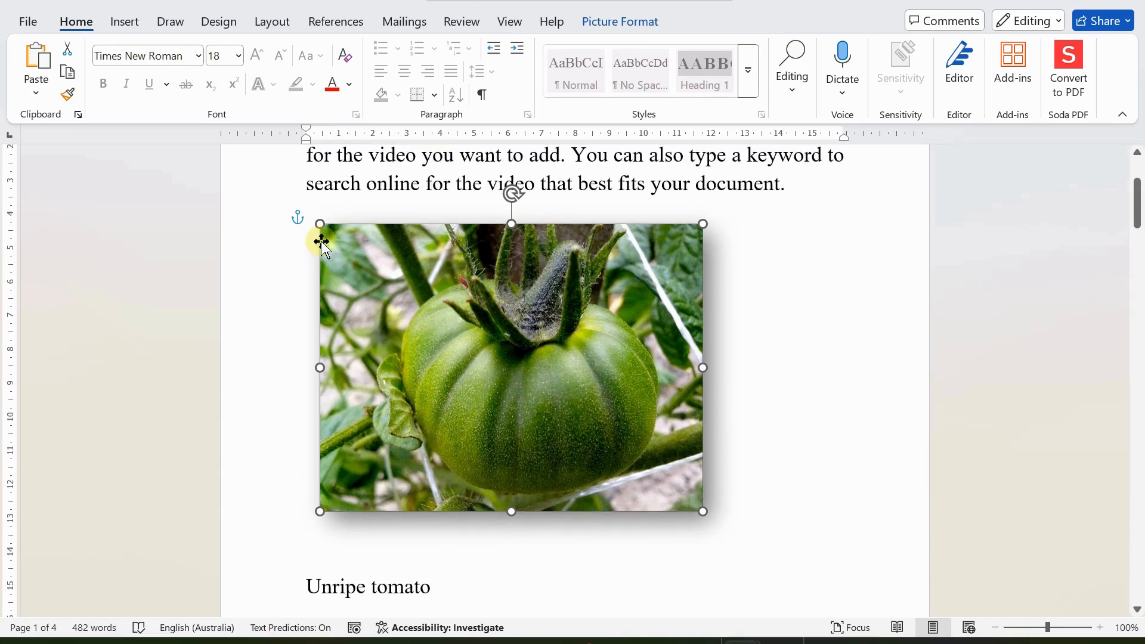
# Step: Open Online Pictures from the green tomato photo's Change Picture > From Online Sources menu
pyautogui.click(322, 245)
pyautogui.rightClick(563, 334)
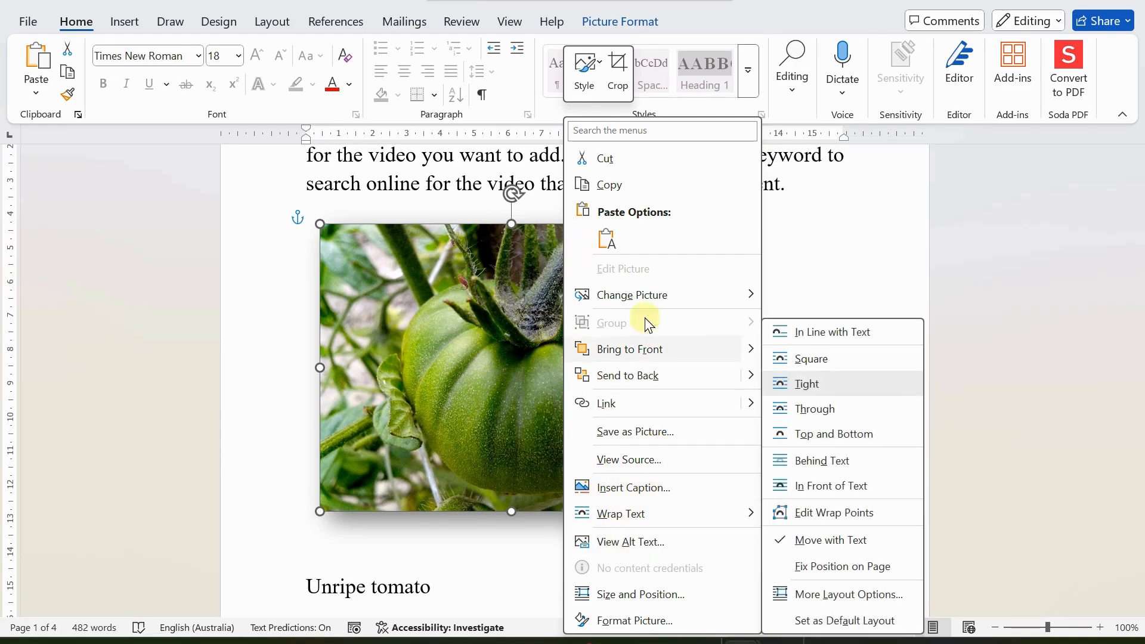
pyautogui.moveTo(638, 297)
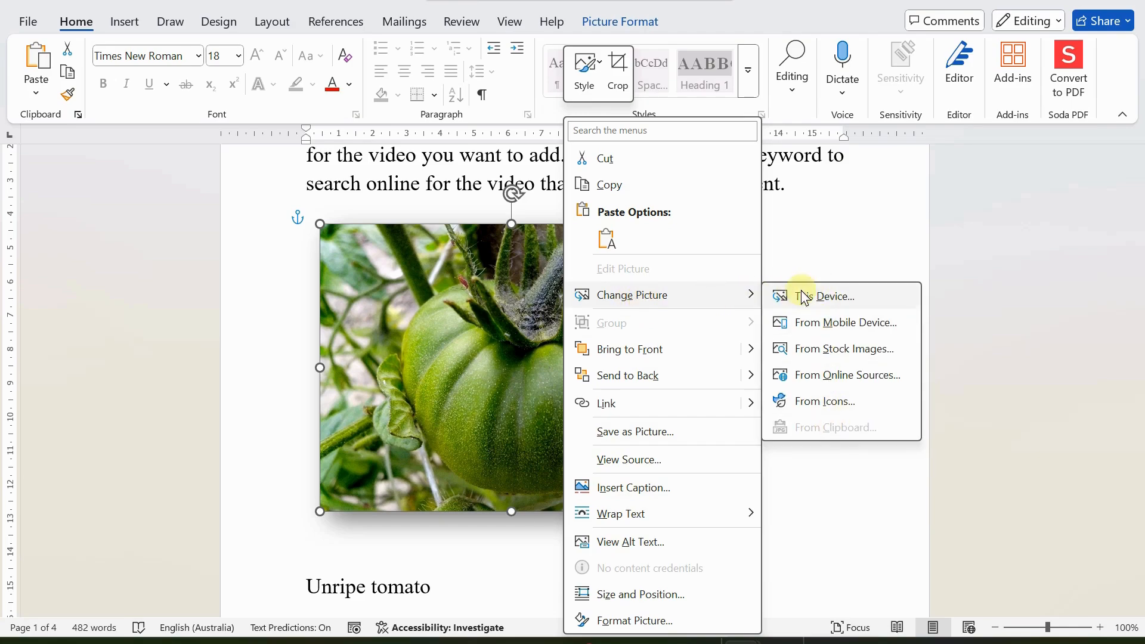
pyautogui.click(824, 376)
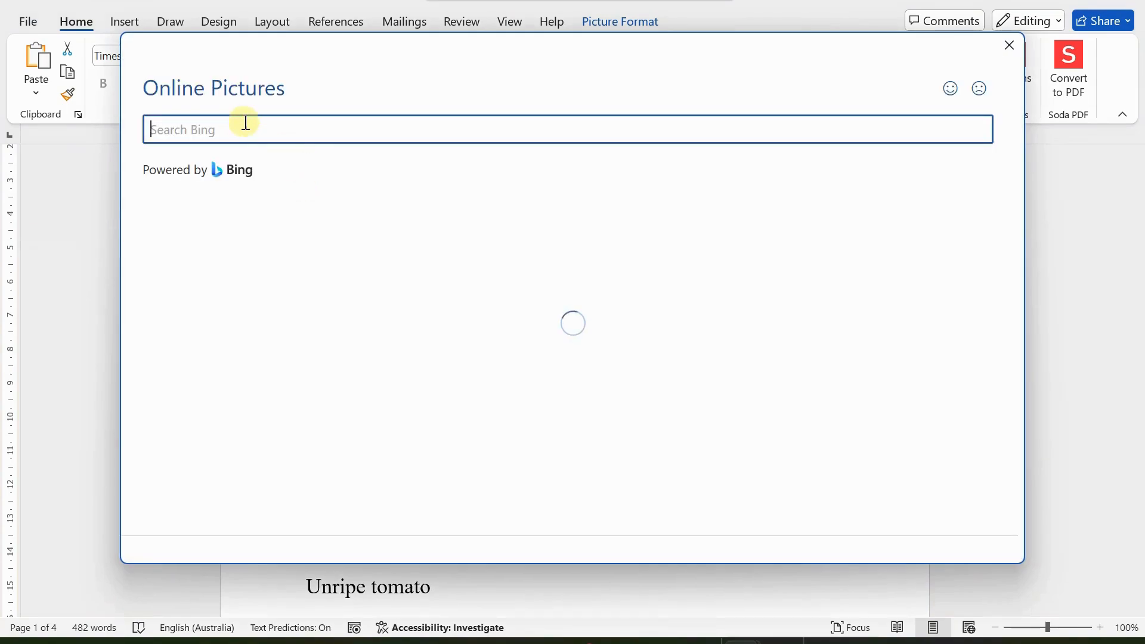
# Step: Search online pictures for 'Unripe tomatoe', including results beyond Creative Commons images
pyautogui.write('Unripe tomotoe')
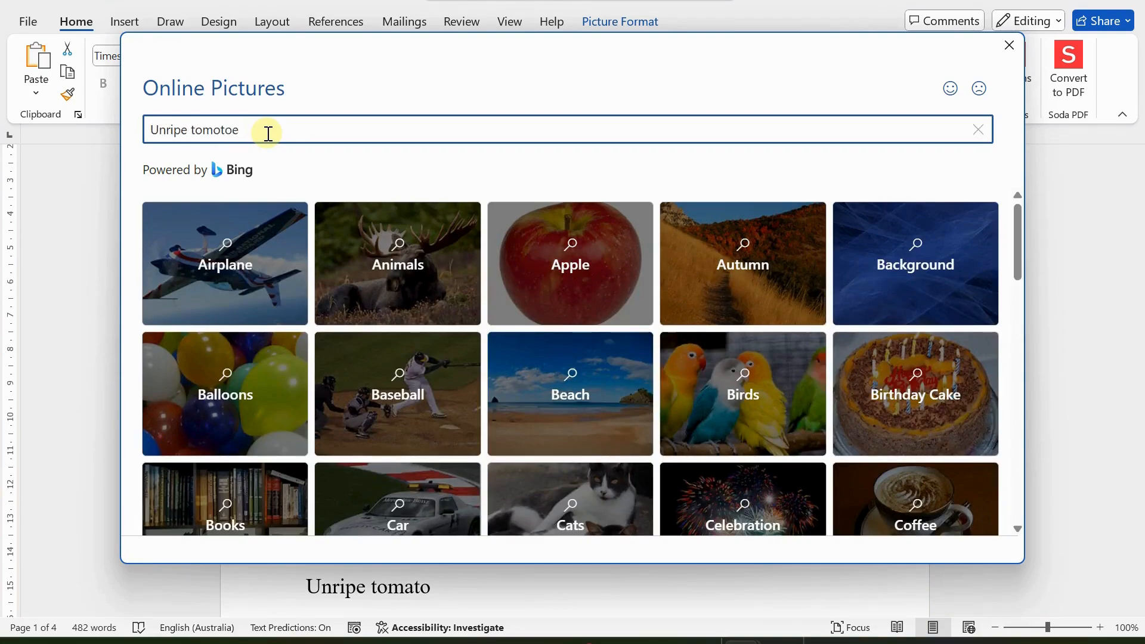
pyautogui.press('BackSpace')
pyautogui.press('BackSpace')
pyautogui.press('Return')
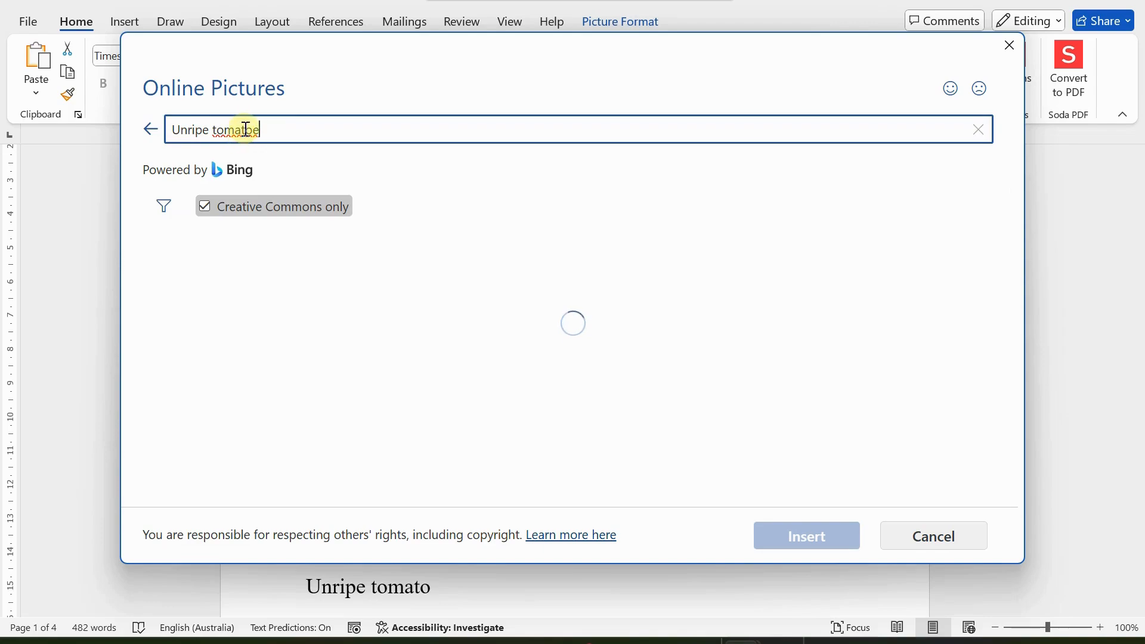
pyautogui.doubleClick(245, 129)
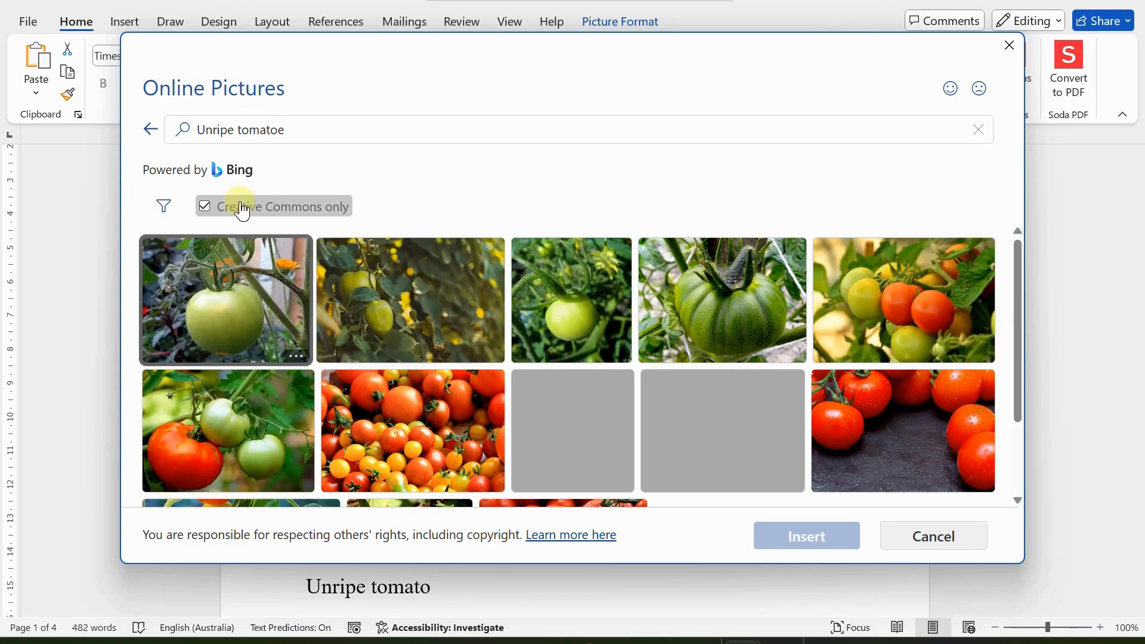
pyautogui.click(202, 206)
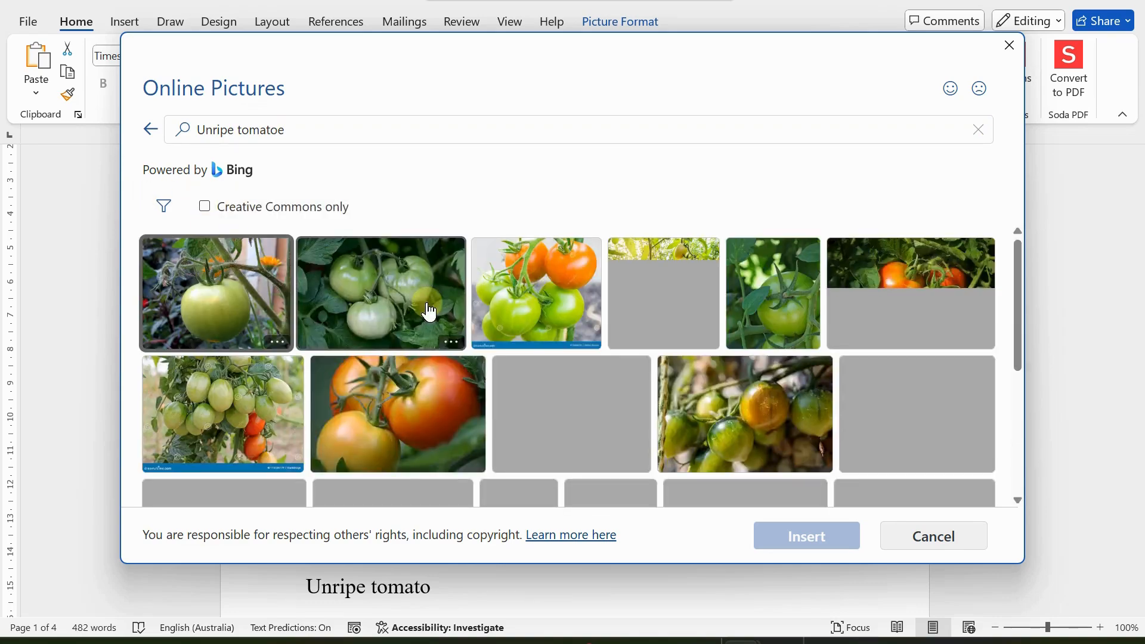
# Step: Insert the green vine-tomato image from the results and deselect it
pyautogui.scroll(-3, 429, 311)
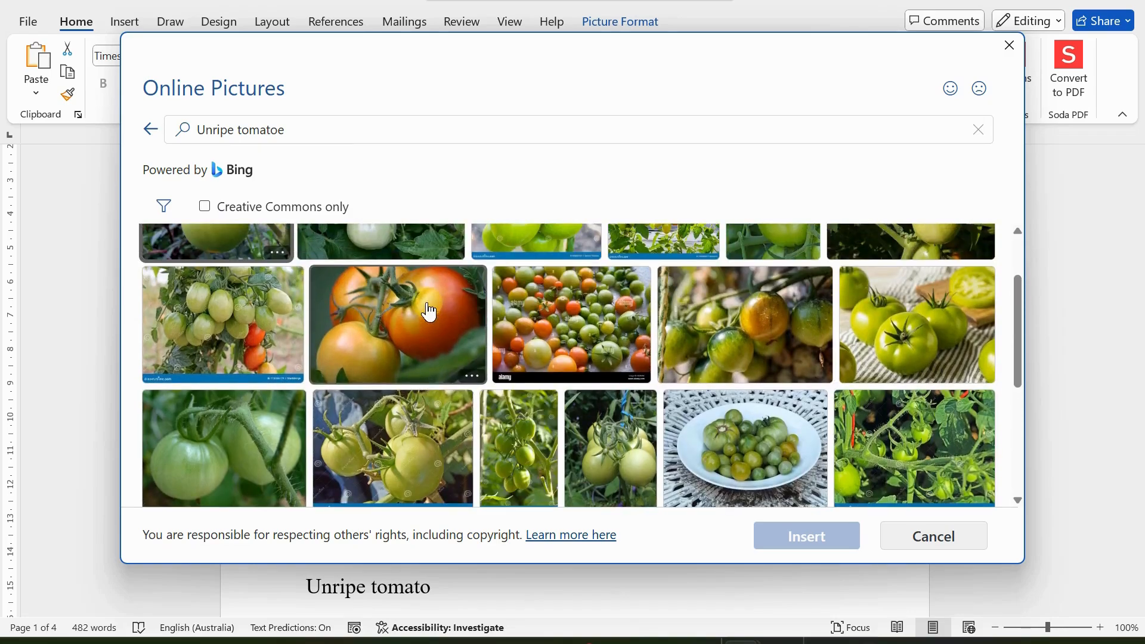
pyautogui.scroll(-5, 521, 382)
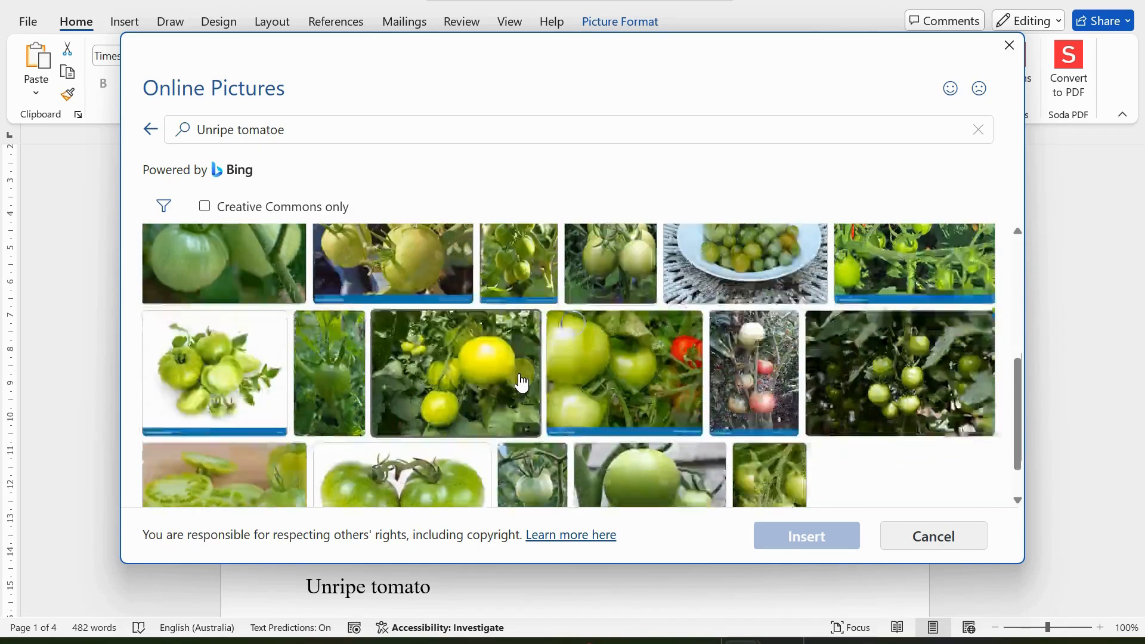
pyautogui.scroll(-3, 625, 388)
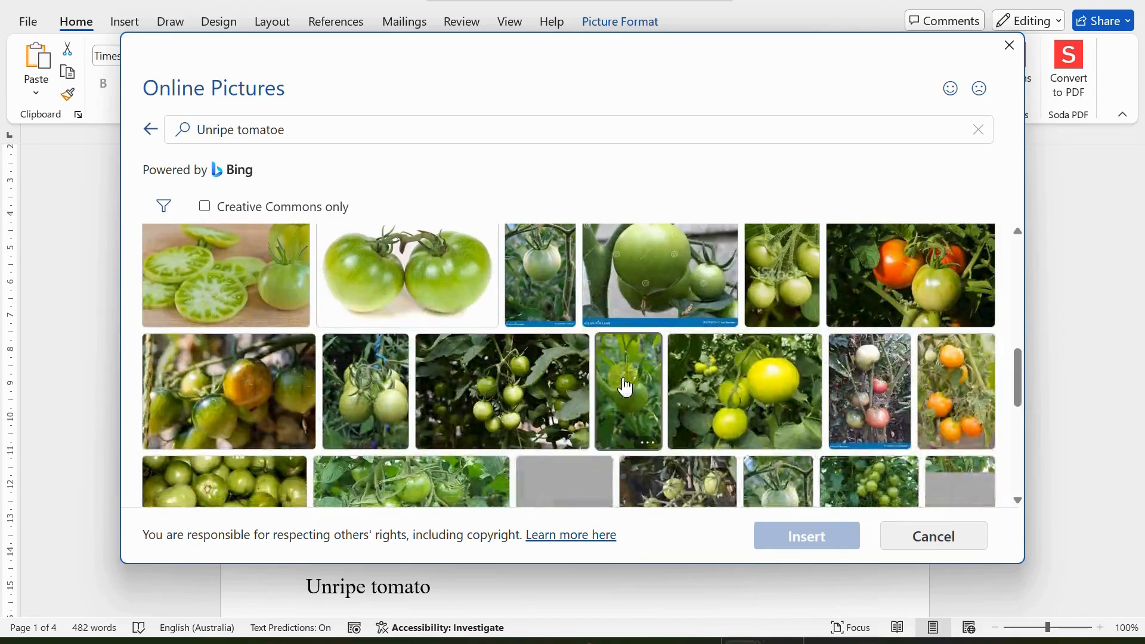
pyautogui.scroll(-3, 626, 388)
pyautogui.click(449, 309)
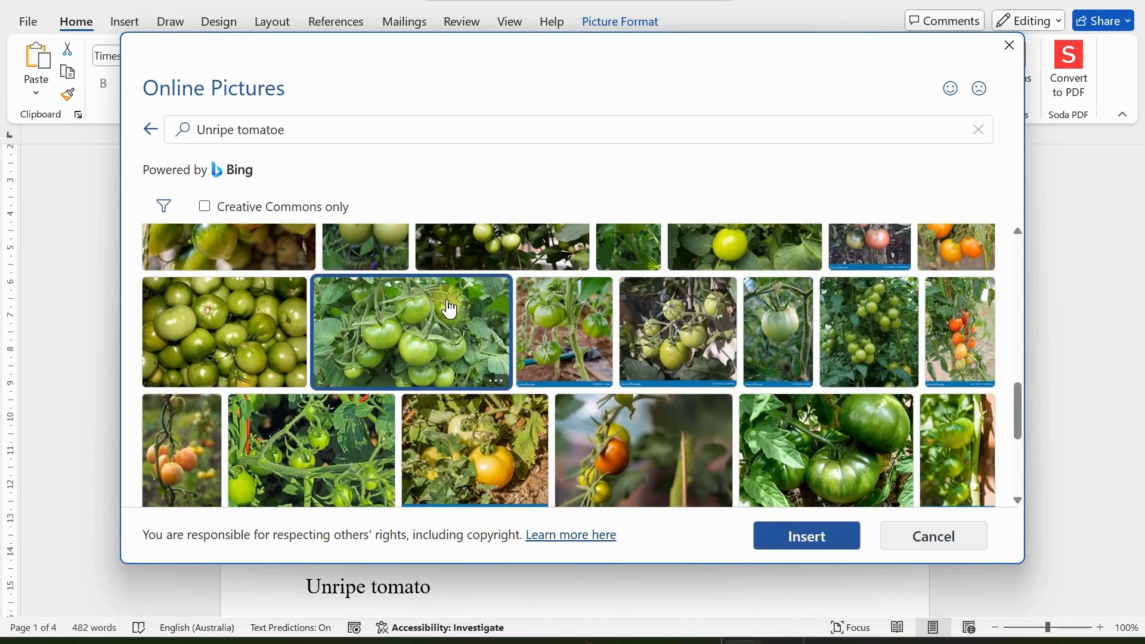
pyautogui.click(826, 452)
pyautogui.click(782, 535)
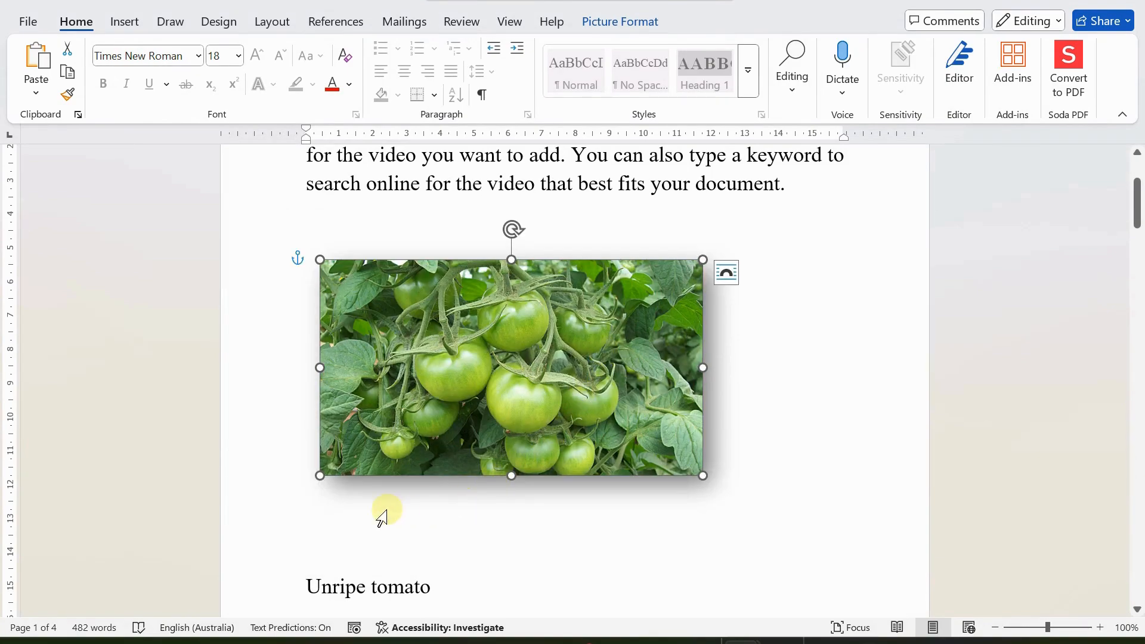
pyautogui.click(761, 363)
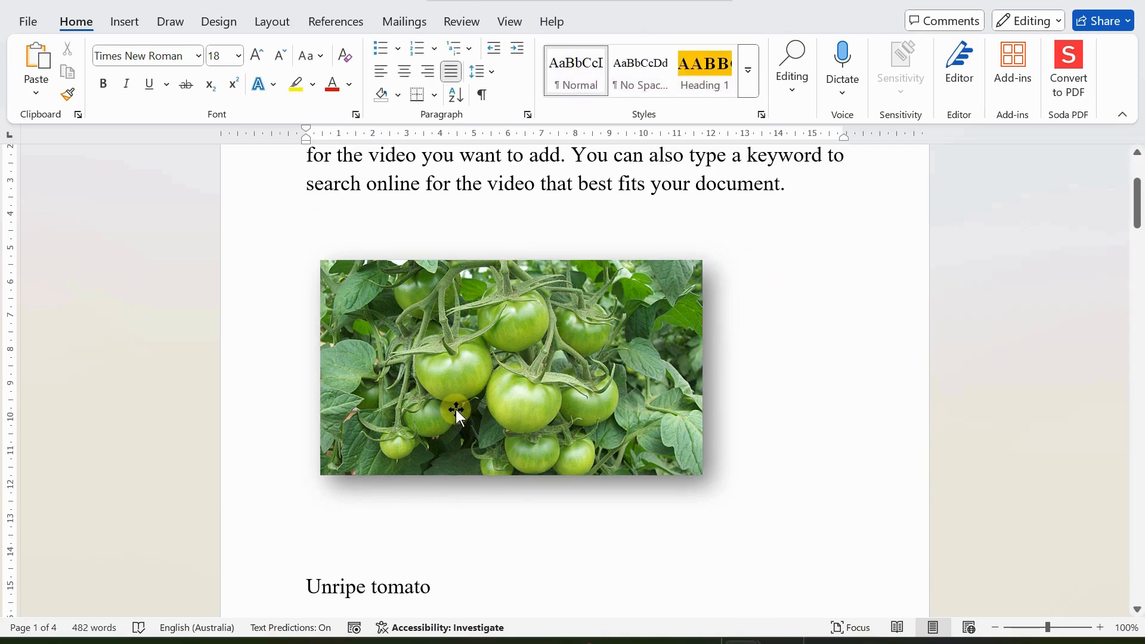
pyautogui.scroll(3, 577, 442)
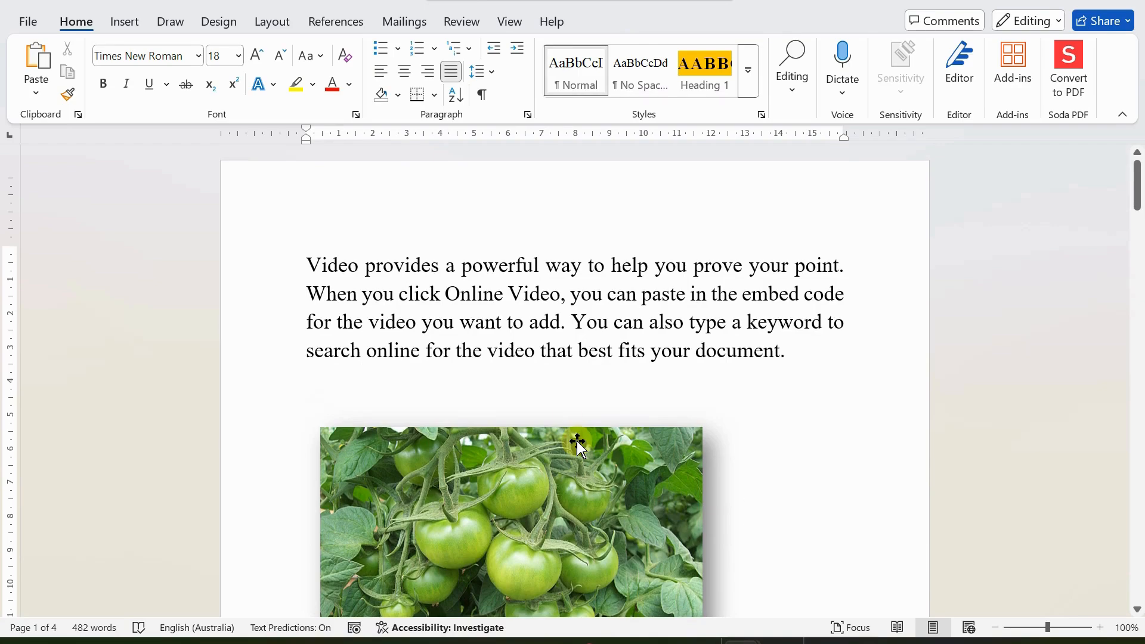
pyautogui.scroll(-2, 572, 418)
pyautogui.scroll(-5, 573, 418)
pyautogui.scroll(4, 572, 420)
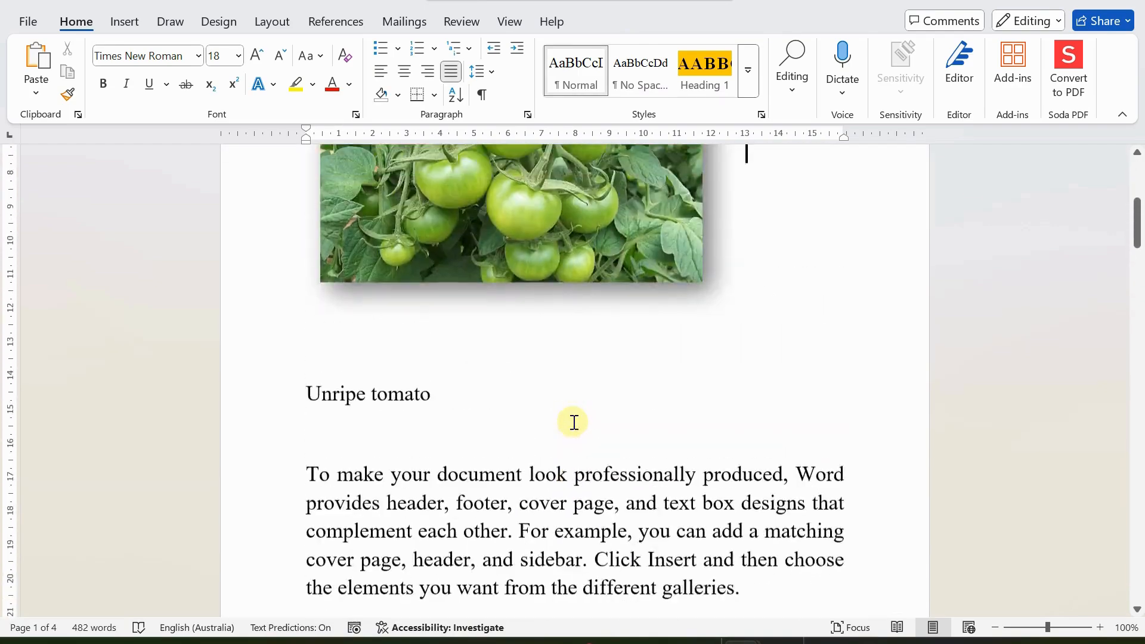
pyautogui.click(531, 278)
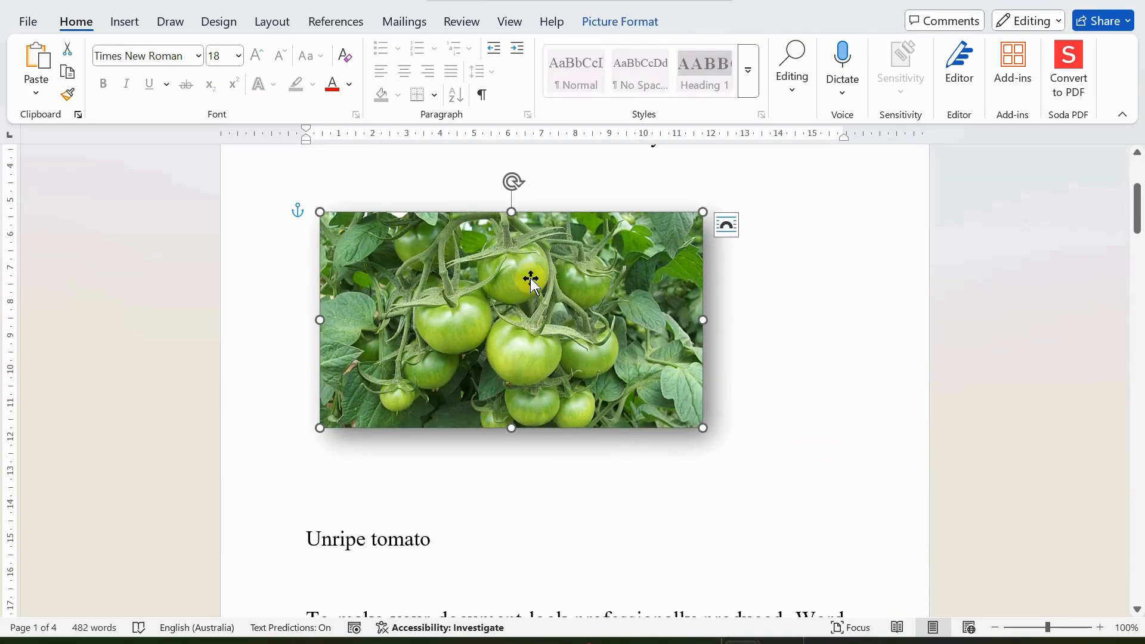
pyautogui.scroll(3, 548, 383)
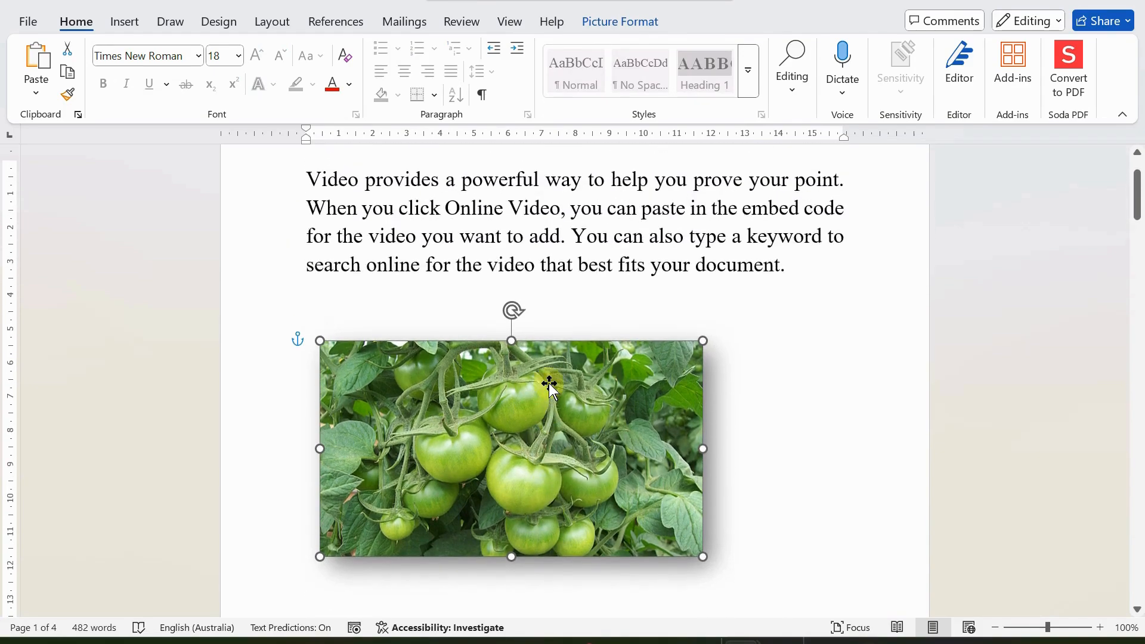
pyautogui.scroll(-2, 549, 385)
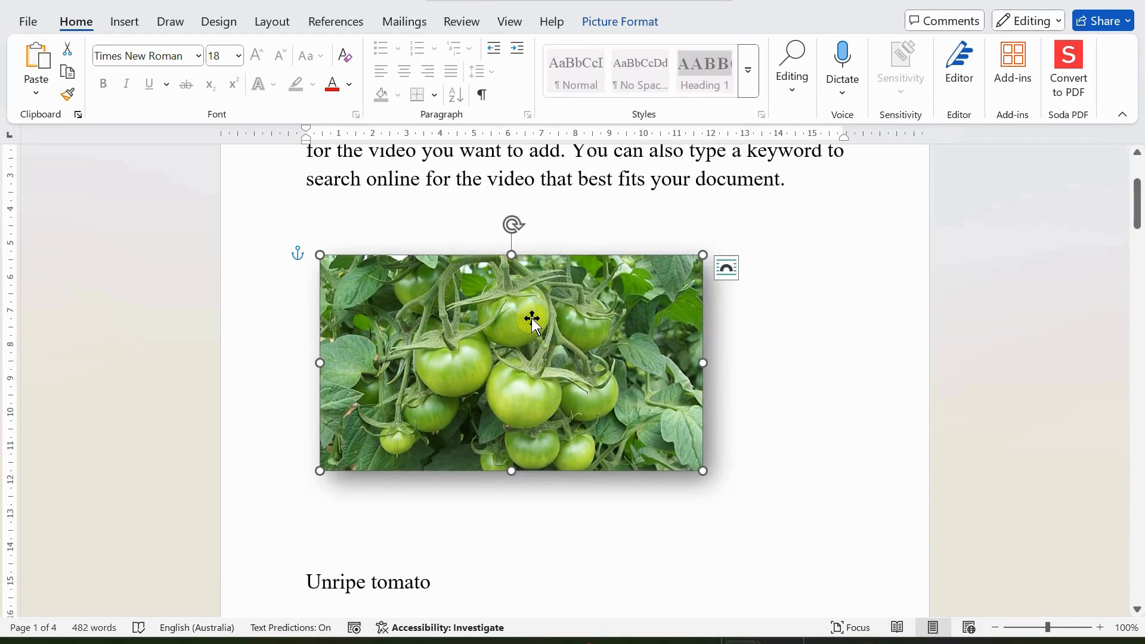
pyautogui.rightClick(567, 308)
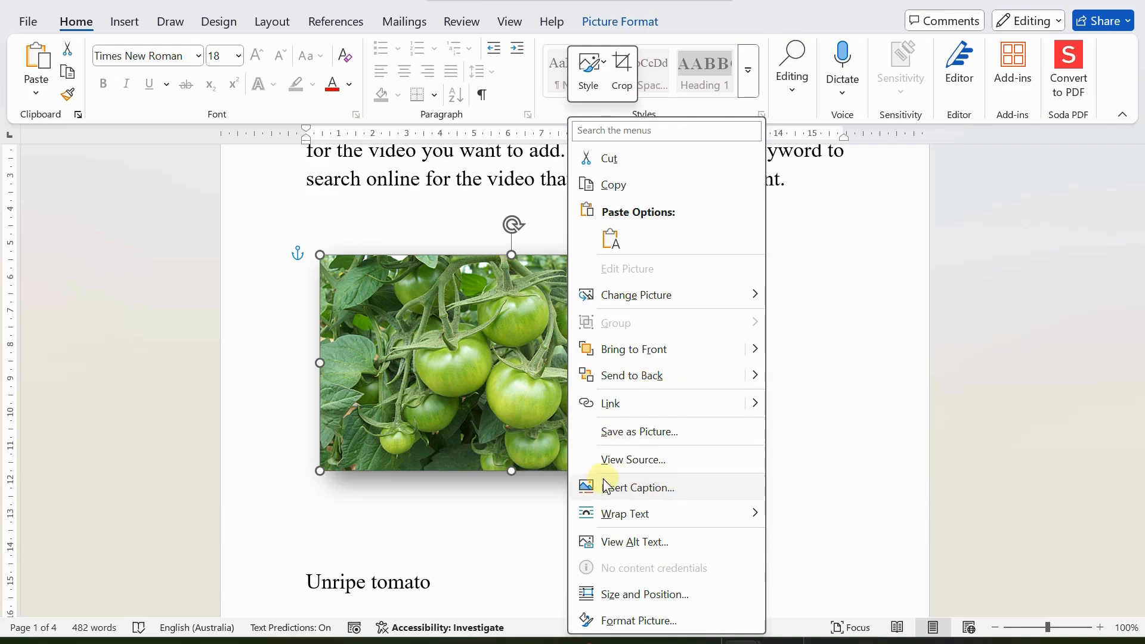
pyautogui.scroll(-1, 526, 474)
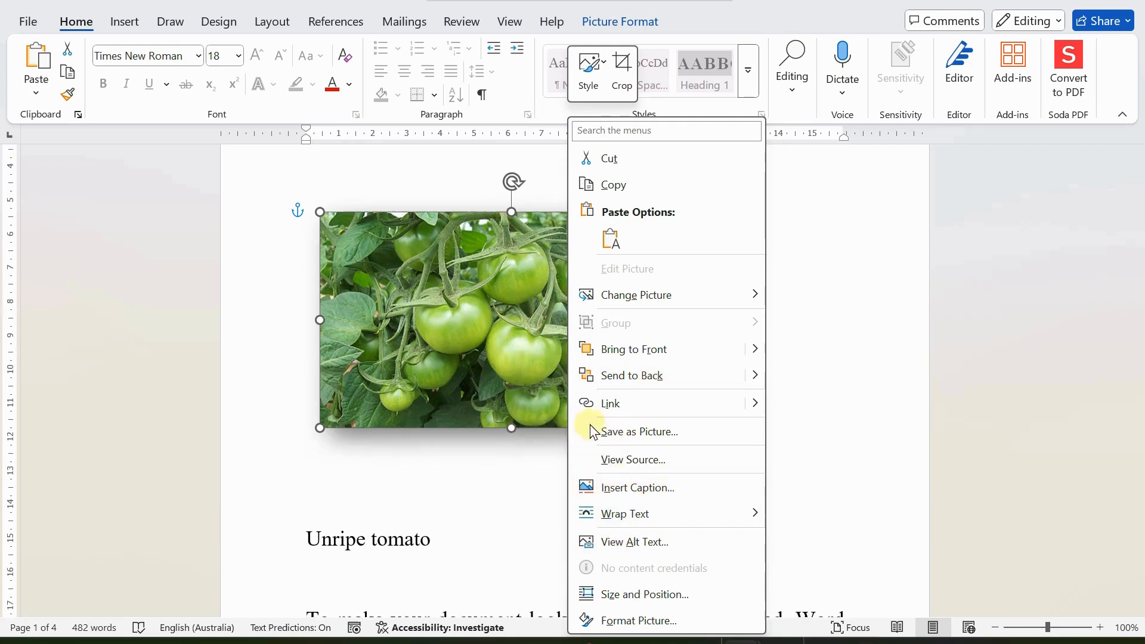
pyautogui.moveTo(643, 292)
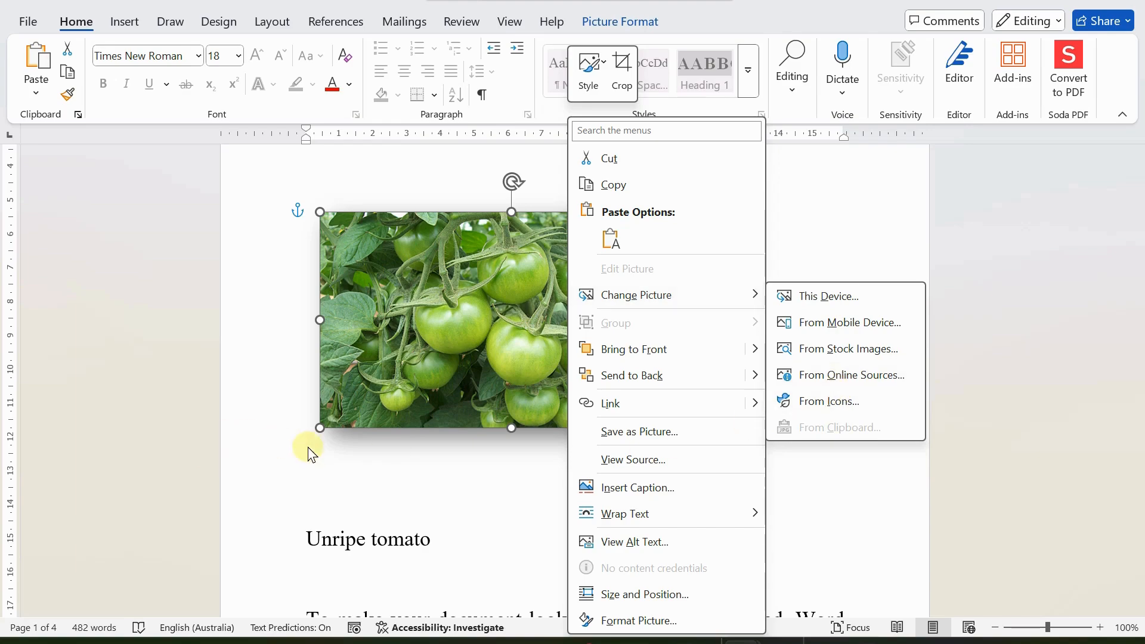
pyautogui.click(382, 490)
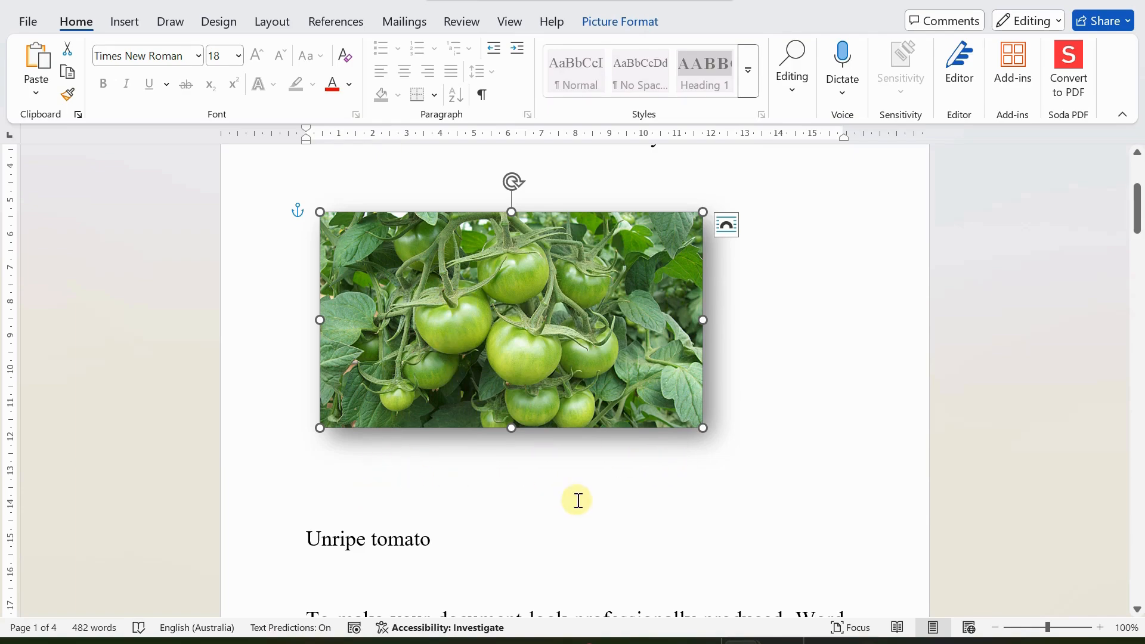
# Step: Show formatting marks and delete the blank paragraph above 'Unripe tomato'
pyautogui.click(483, 95)
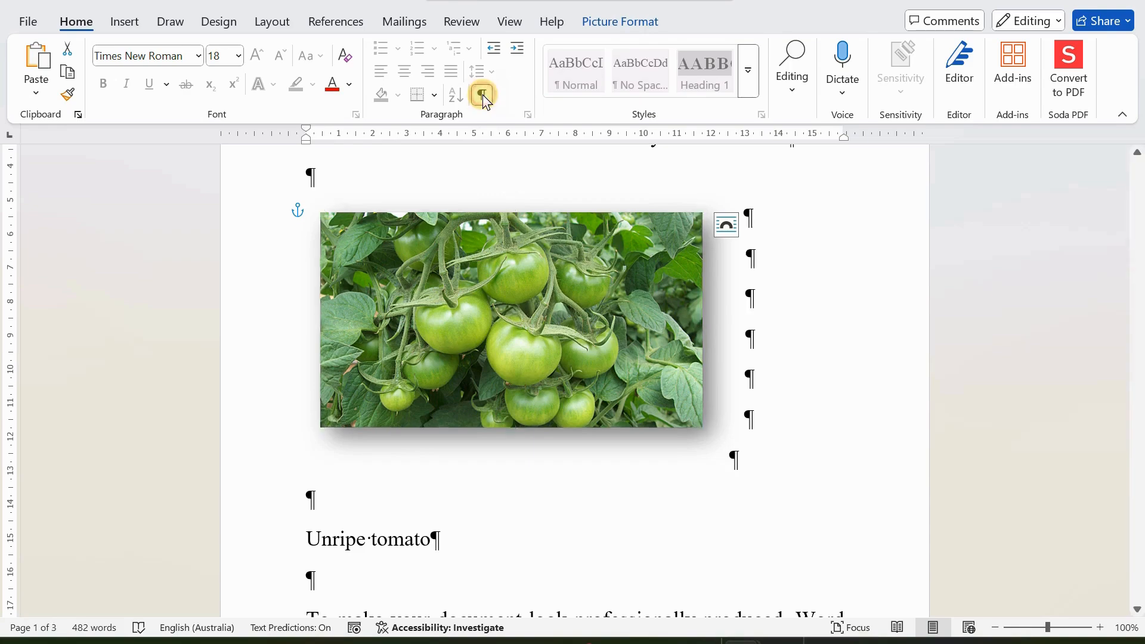
pyautogui.click(394, 501)
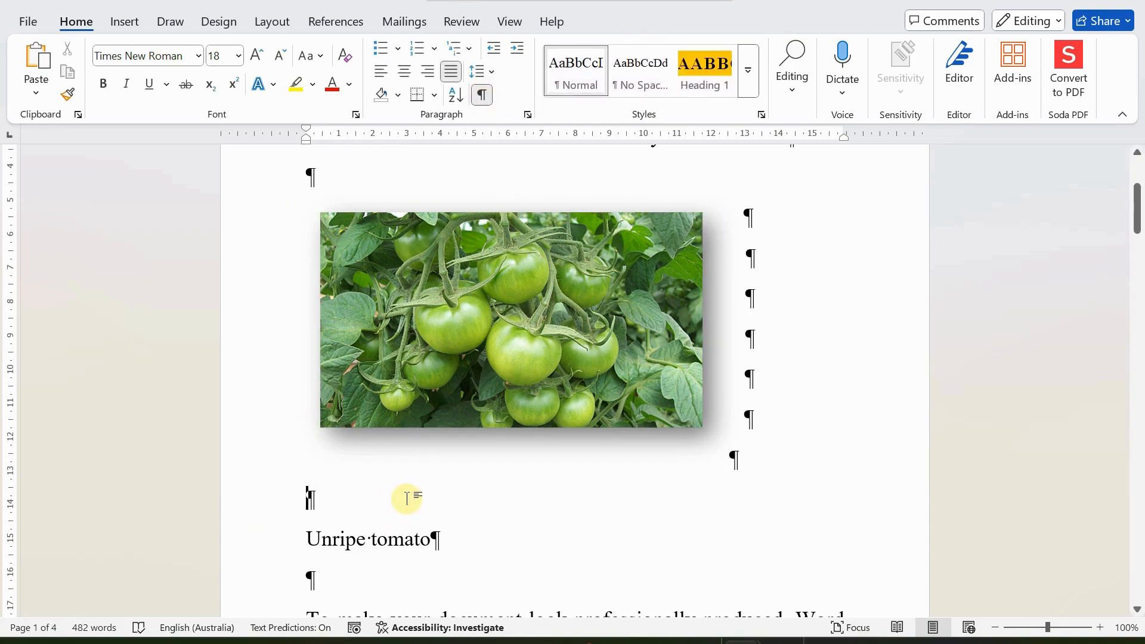
pyautogui.press('Delete')
# Step: Scroll through the document to check the shadowed red tomato picture and its caption
pyautogui.click(402, 399)
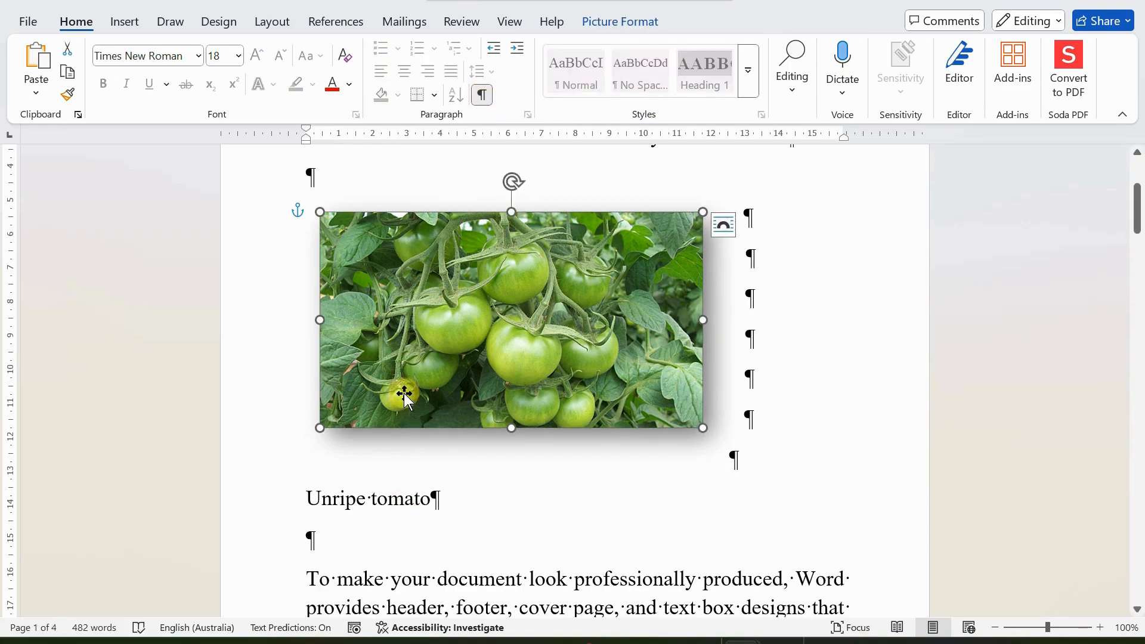
pyautogui.scroll(-4, 414, 491)
pyautogui.scroll(-20, 418, 497)
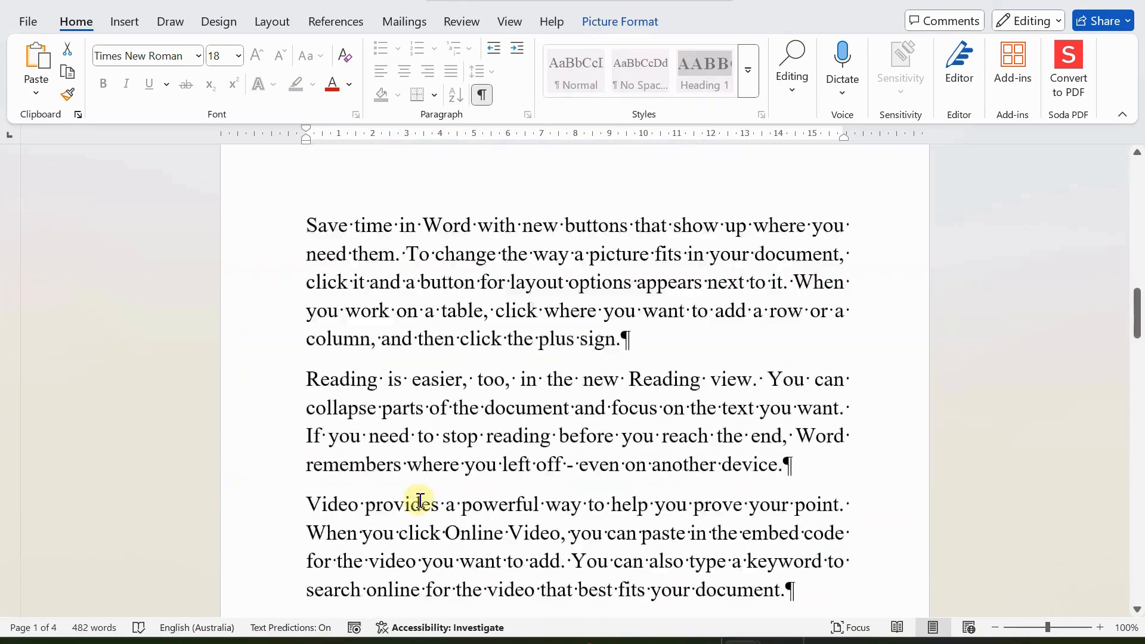
pyautogui.scroll(-4, 422, 514)
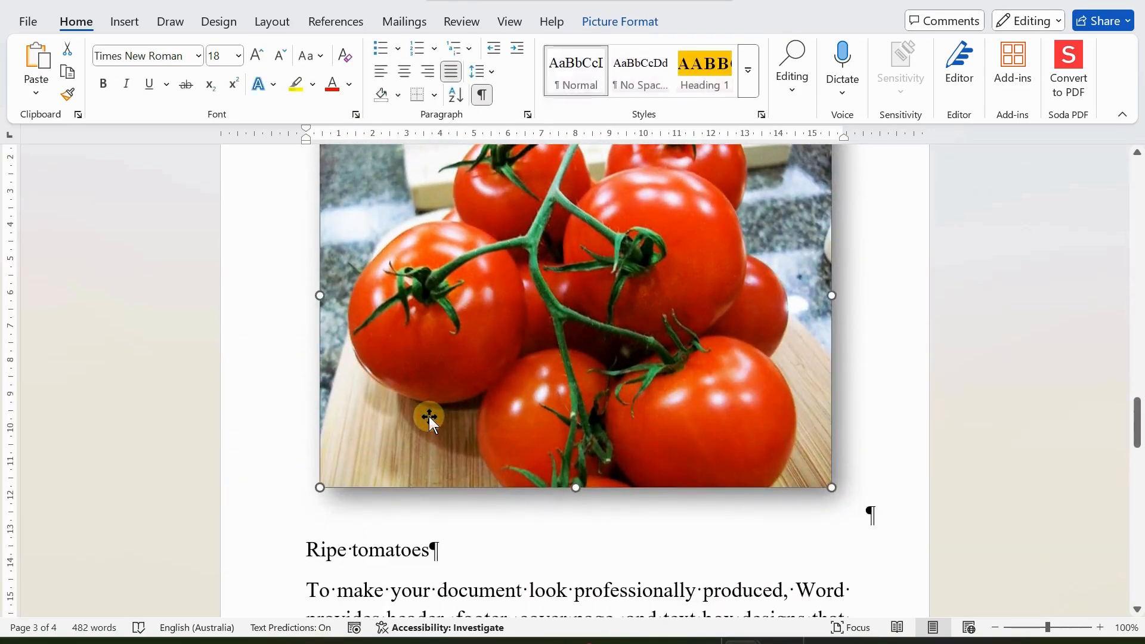
pyautogui.scroll(4, 401, 522)
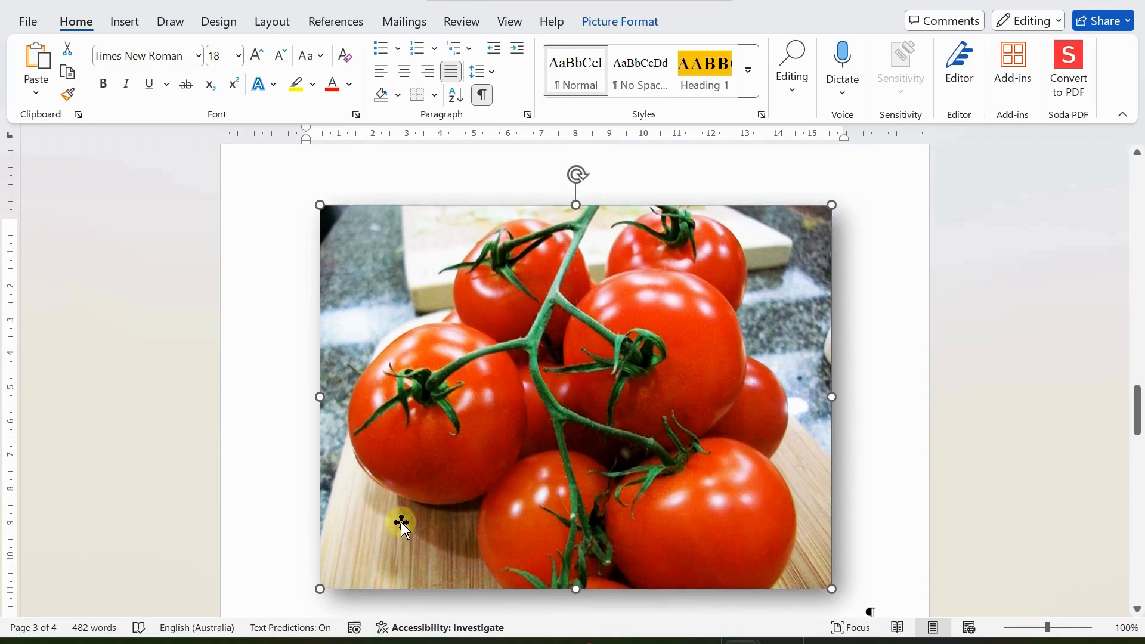
pyautogui.scroll(-4, 790, 485)
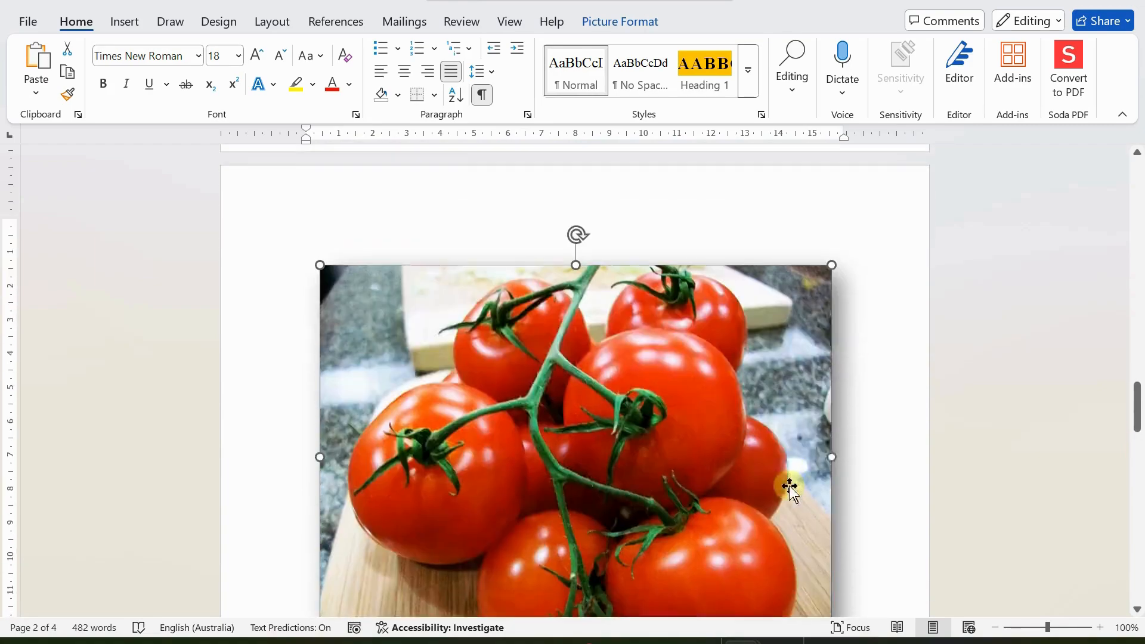
pyautogui.scroll(-4, 514, 557)
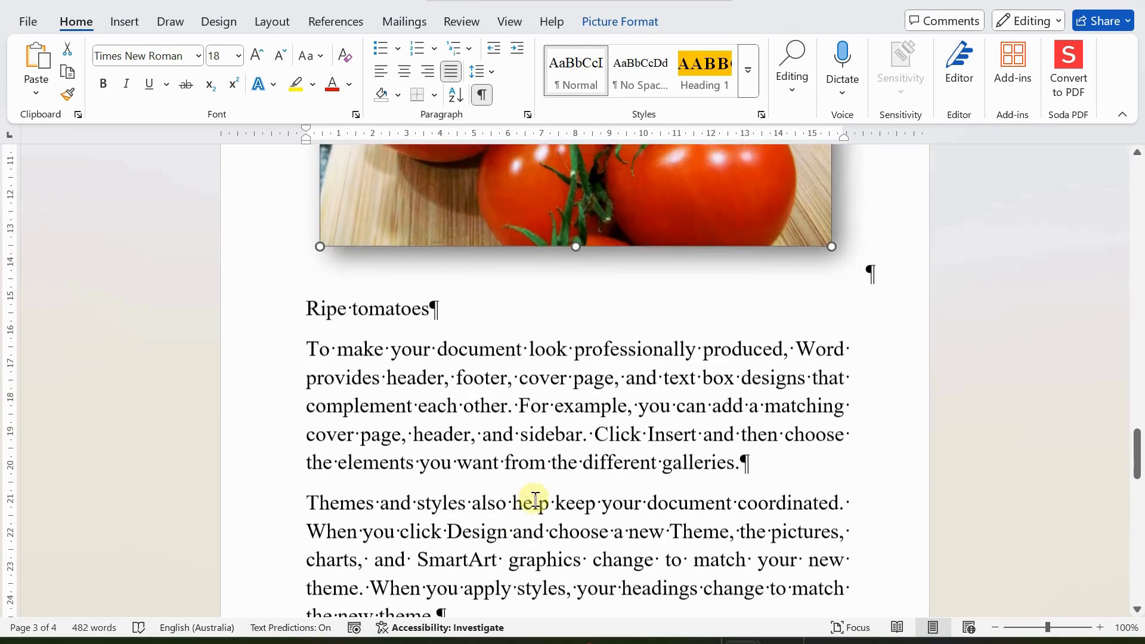
pyautogui.scroll(1, 532, 499)
pyautogui.click(550, 475)
pyautogui.scroll(18, 550, 477)
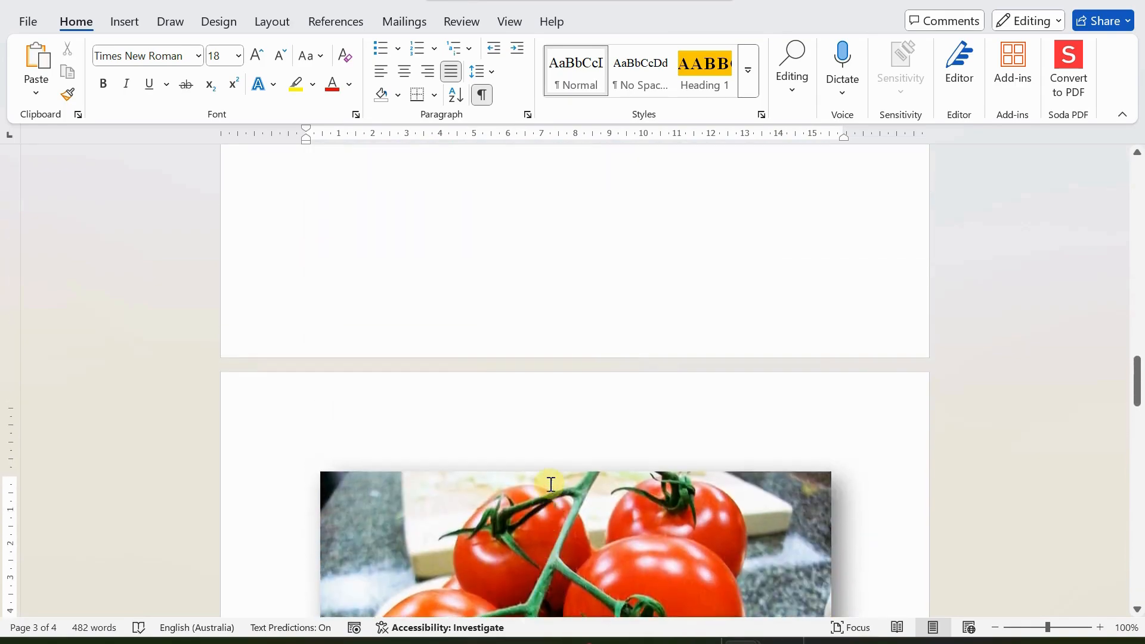
pyautogui.scroll(20, 551, 484)
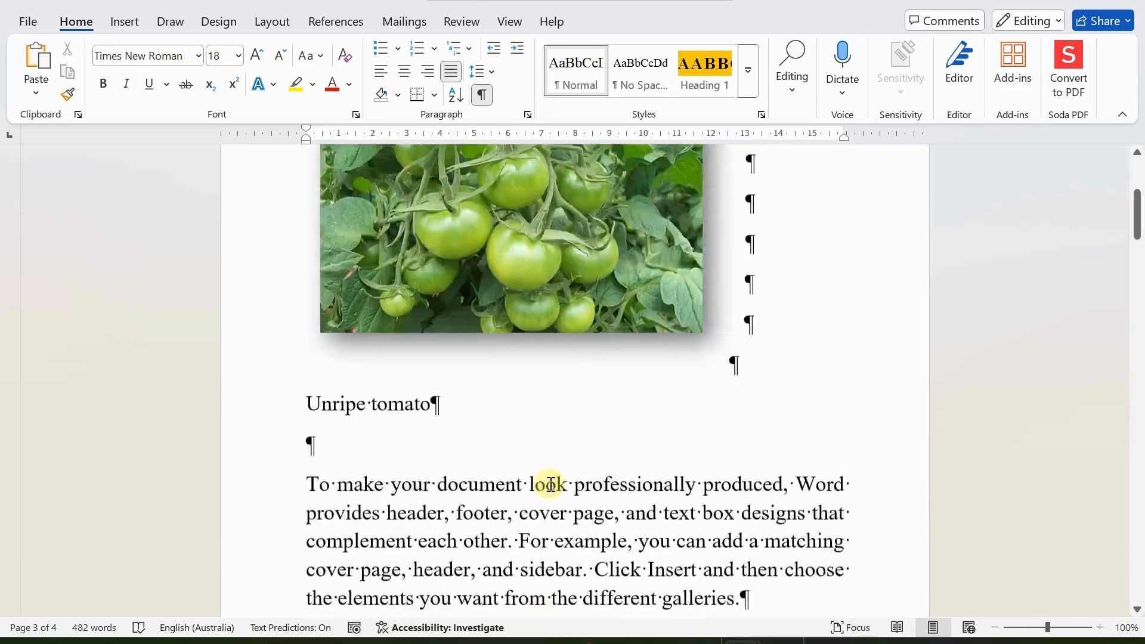
# Step: Hide formatting marks and view the Insert tab's Pictures source options without inserting anything
pyautogui.click(481, 94)
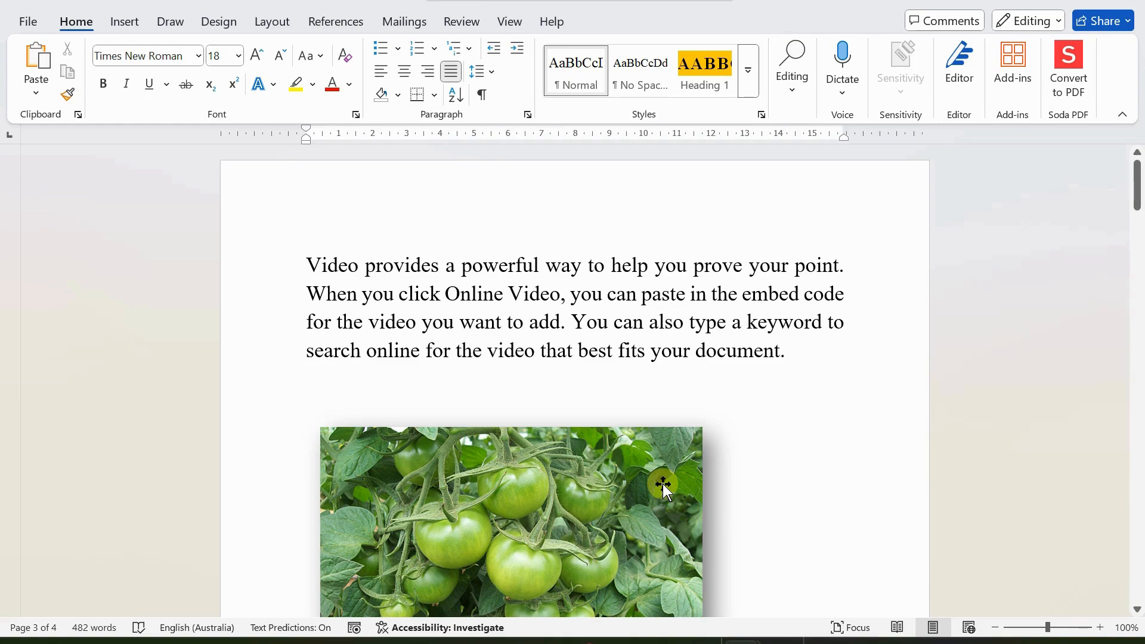
pyautogui.click(124, 22)
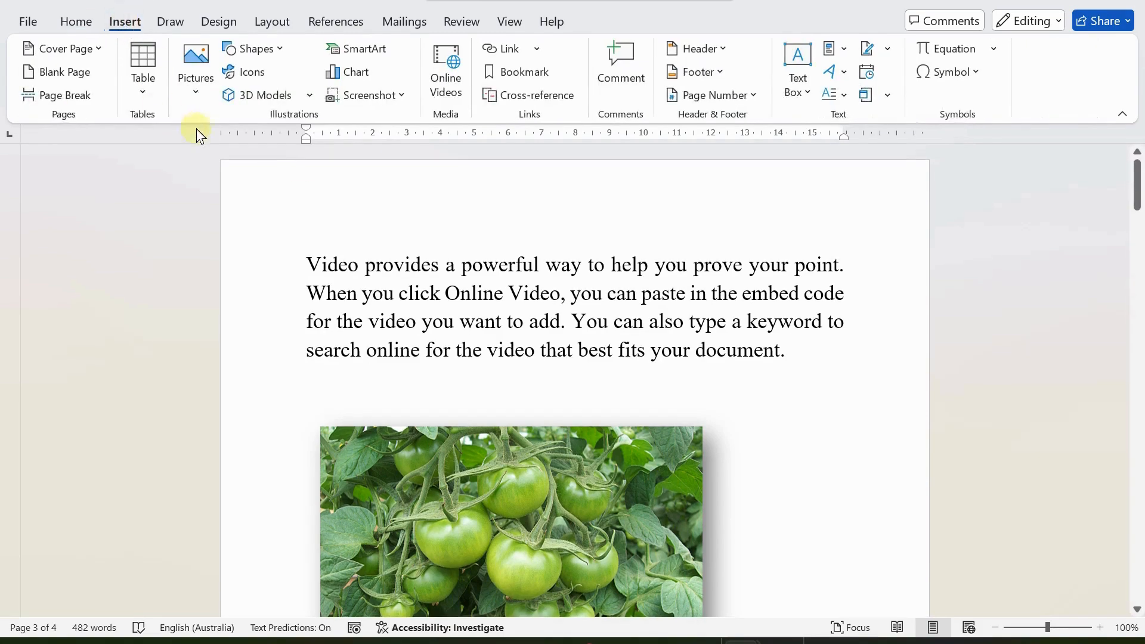
pyautogui.click(194, 90)
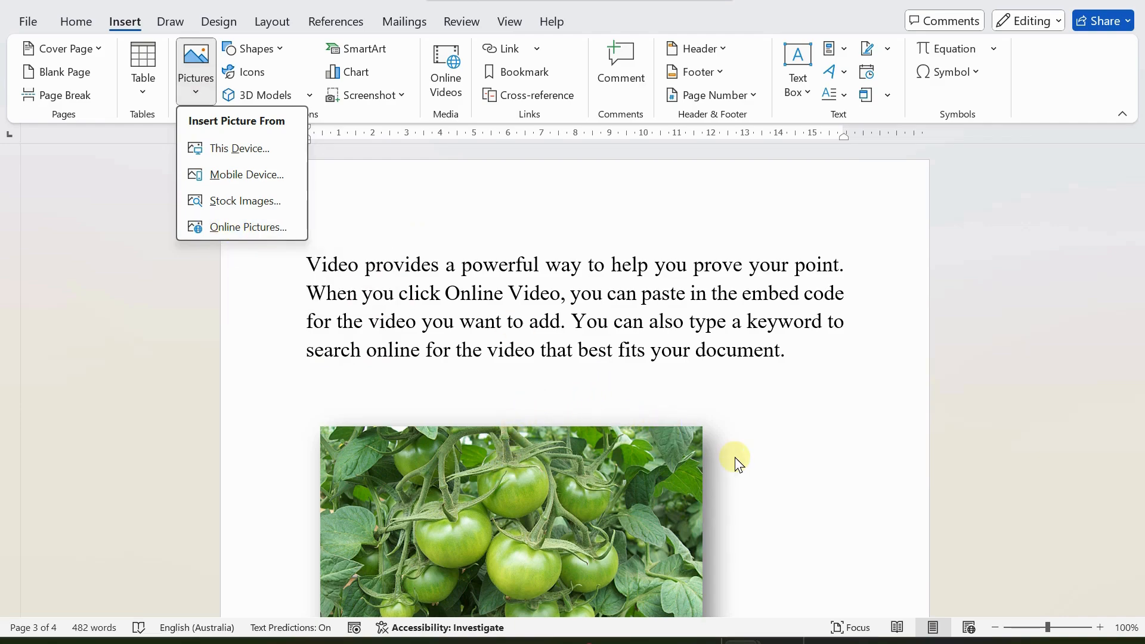
pyautogui.scroll(-3, 550, 470)
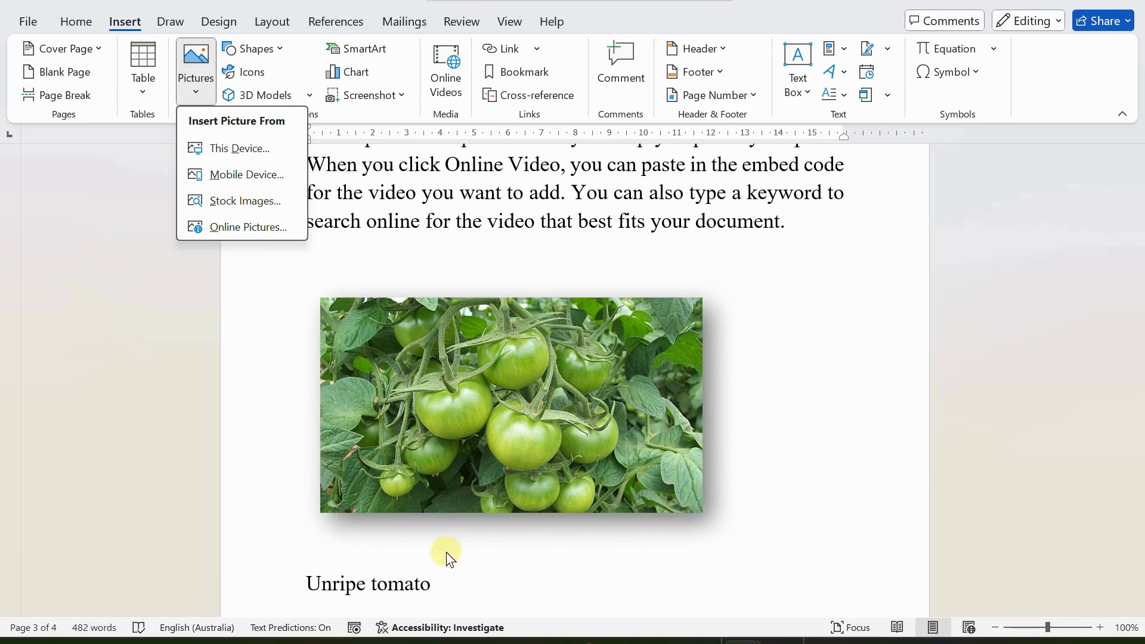
pyautogui.click(749, 370)
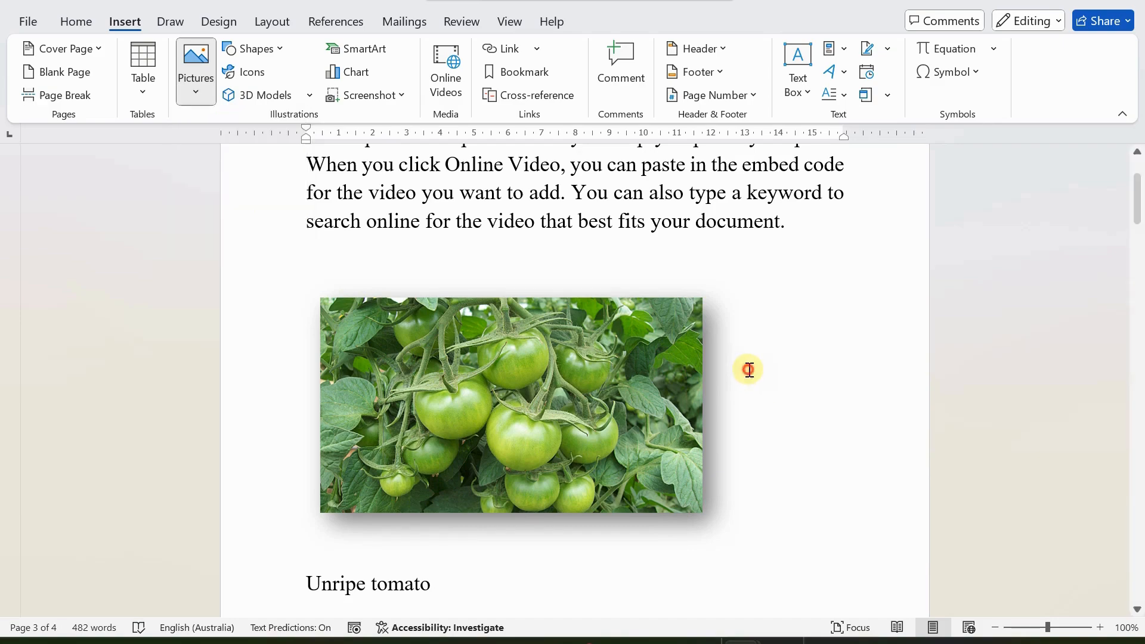